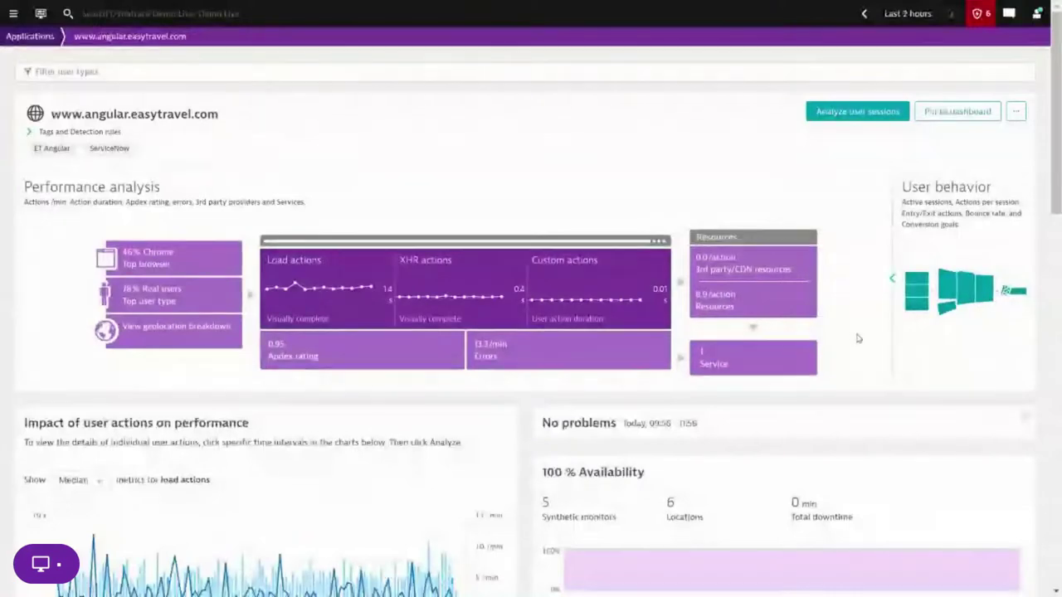
pyautogui.click(946, 291)
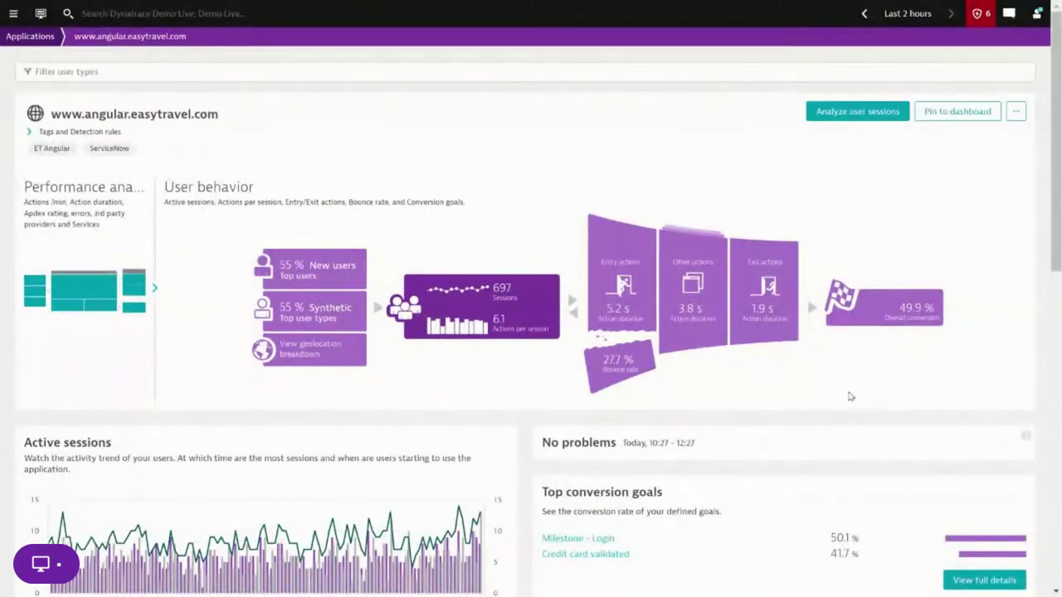
pyautogui.scroll(-1, 849, 396)
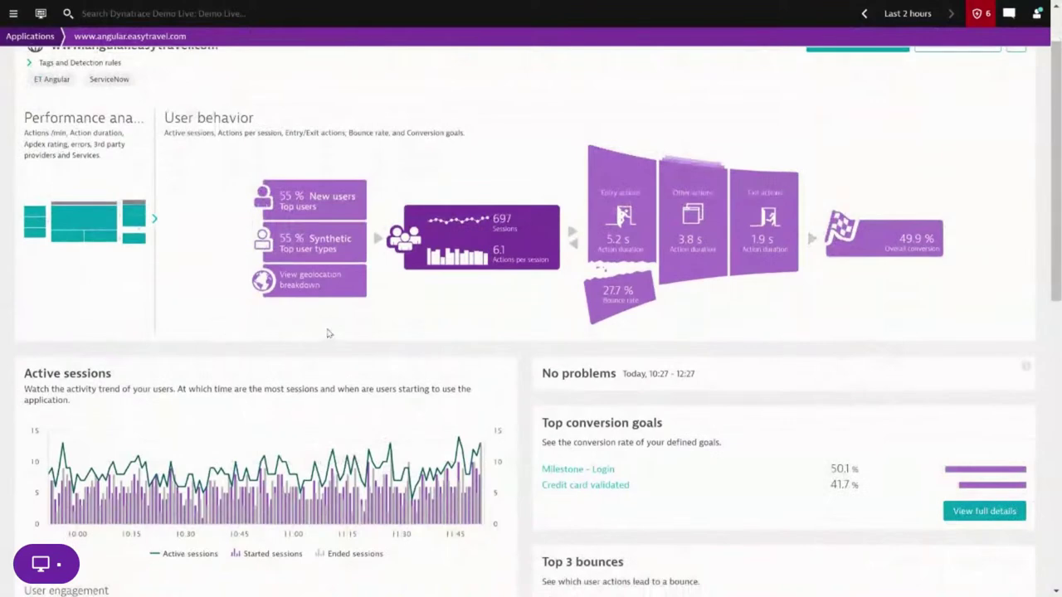
pyautogui.click(156, 219)
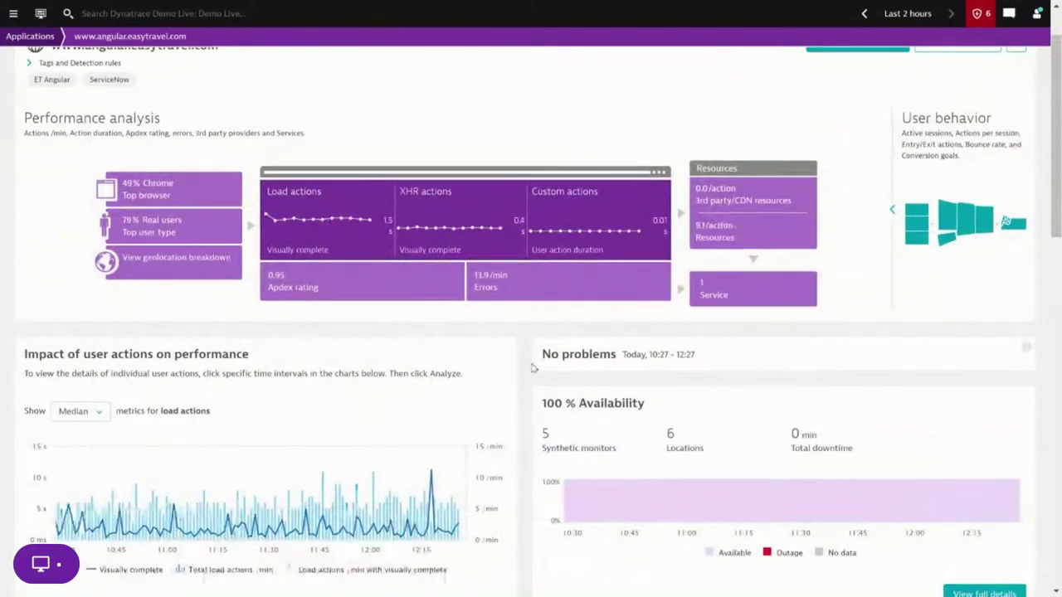
pyautogui.scroll(1, 533, 368)
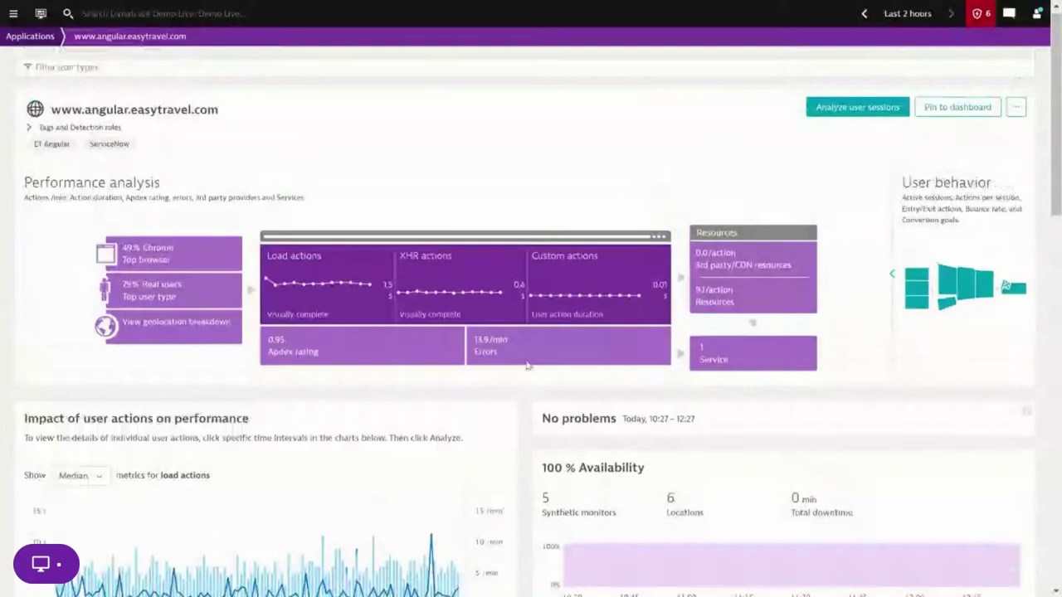
pyautogui.scroll(-2, 525, 367)
pyautogui.scroll(2, 498, 361)
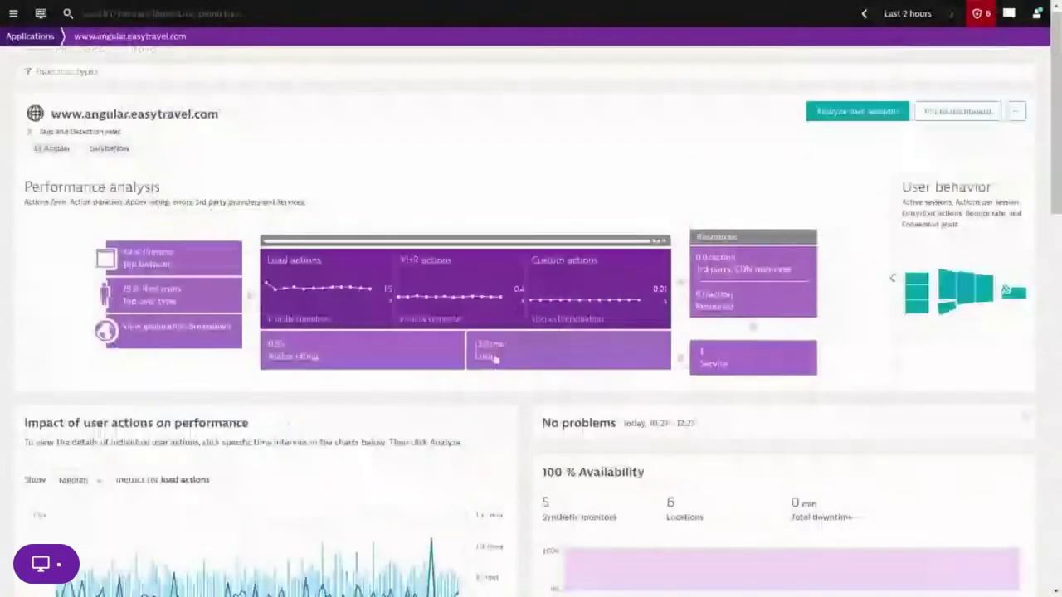
pyautogui.click(835, 120)
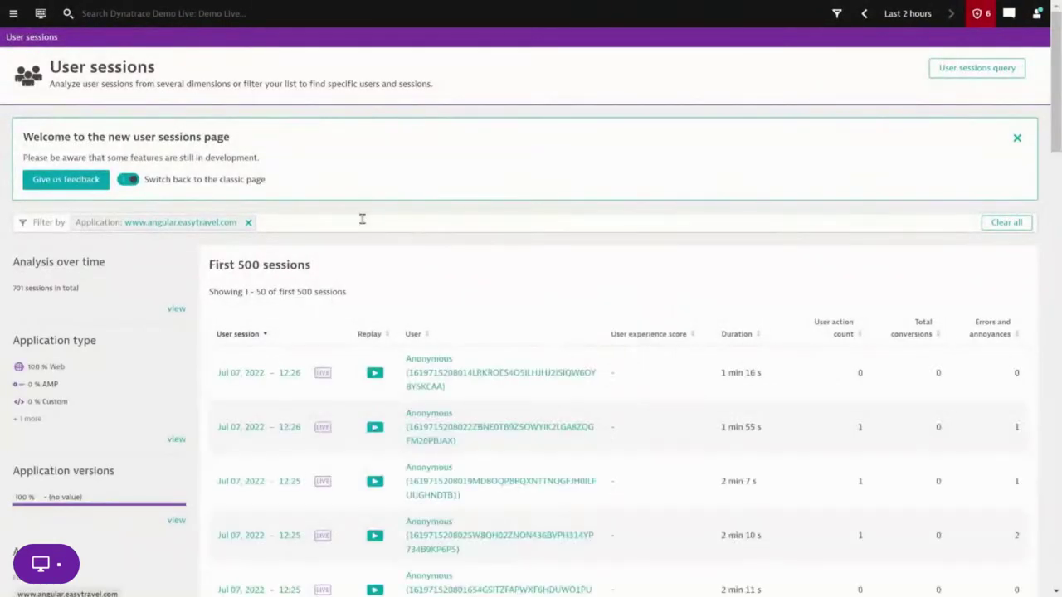
pyautogui.click(386, 222)
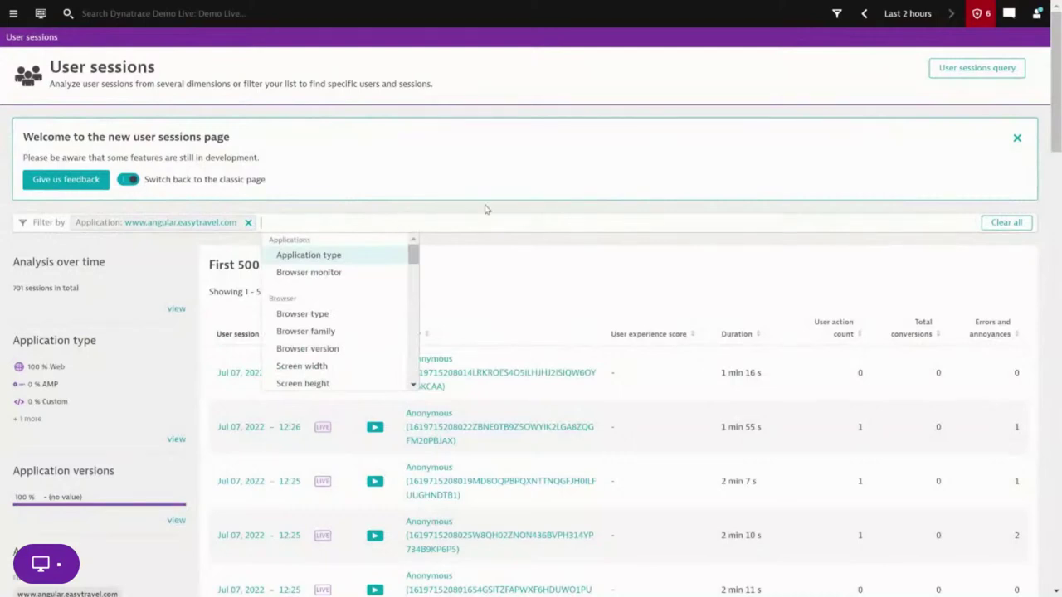
pyautogui.write('sess')
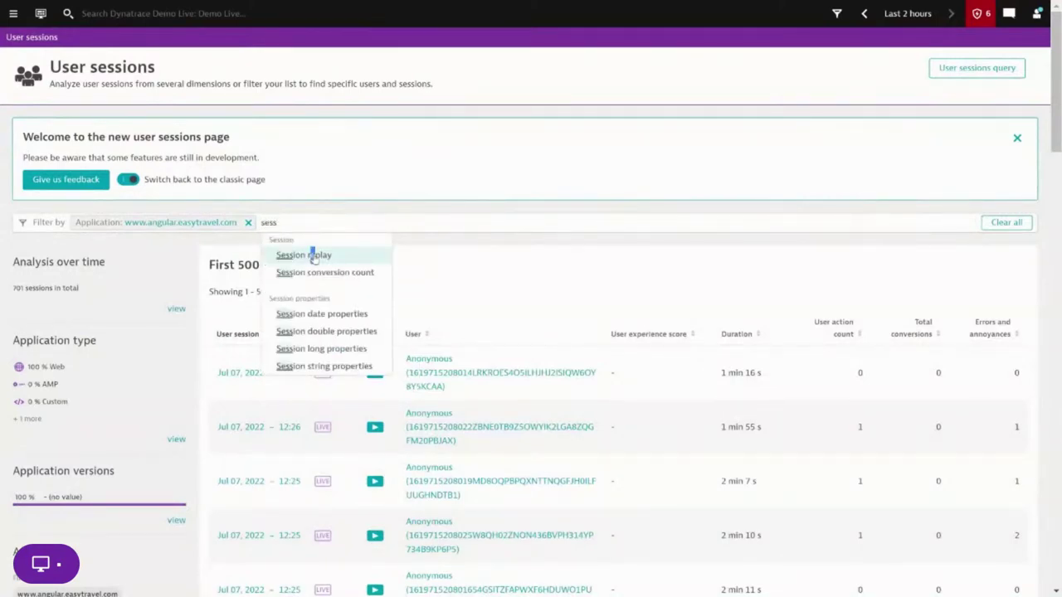
pyautogui.click(312, 255)
pyautogui.click(335, 241)
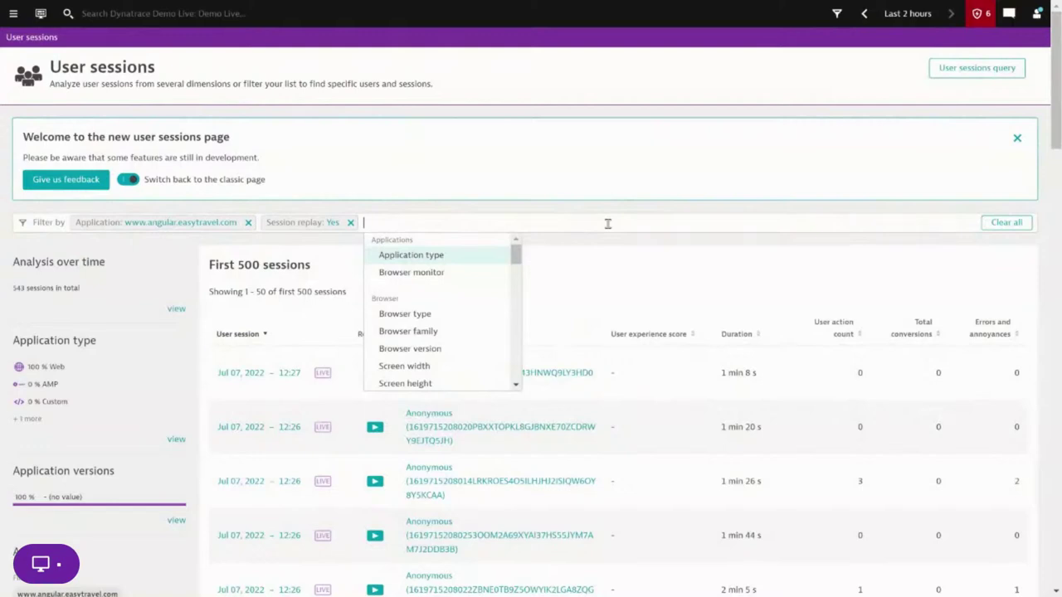
# Step: Add a User tag filter for one named user to the session list and apply it
pyautogui.write('user')
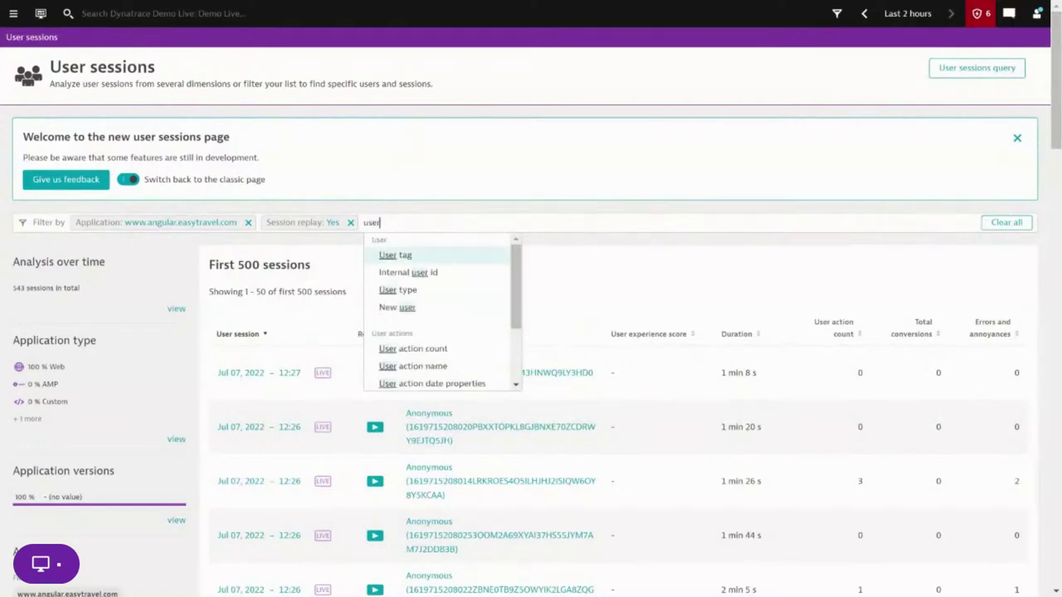
pyautogui.click(395, 262)
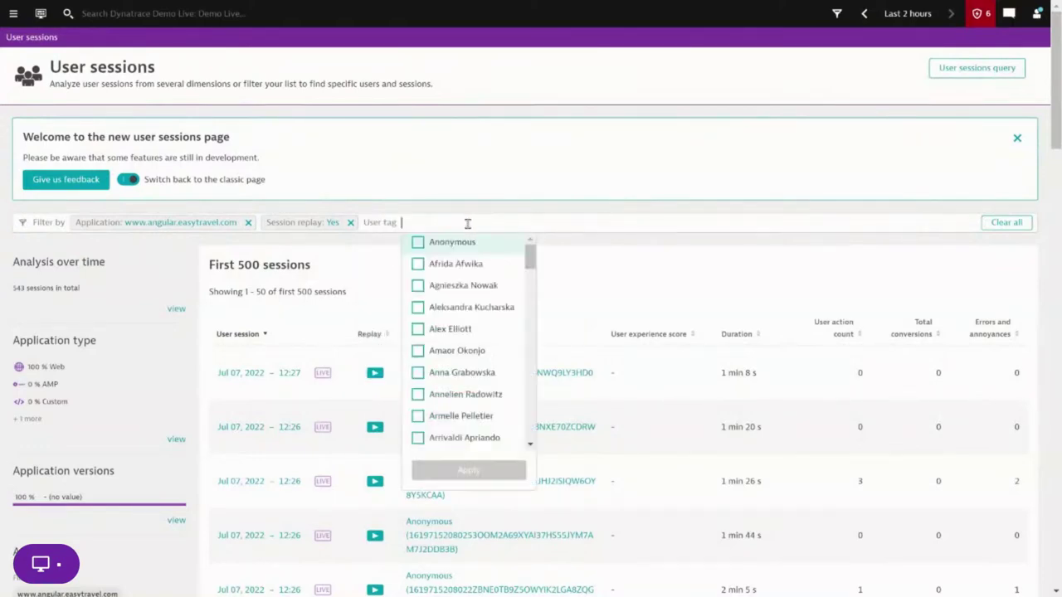
pyautogui.scroll(-8, 490, 294)
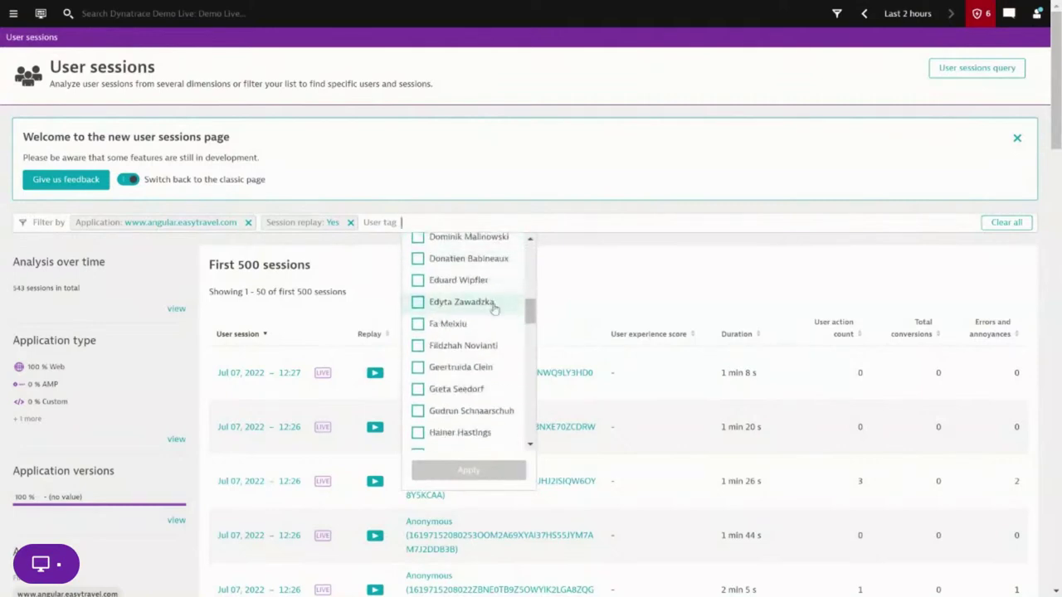
pyautogui.scroll(-1, 490, 307)
pyautogui.scroll(2, 464, 303)
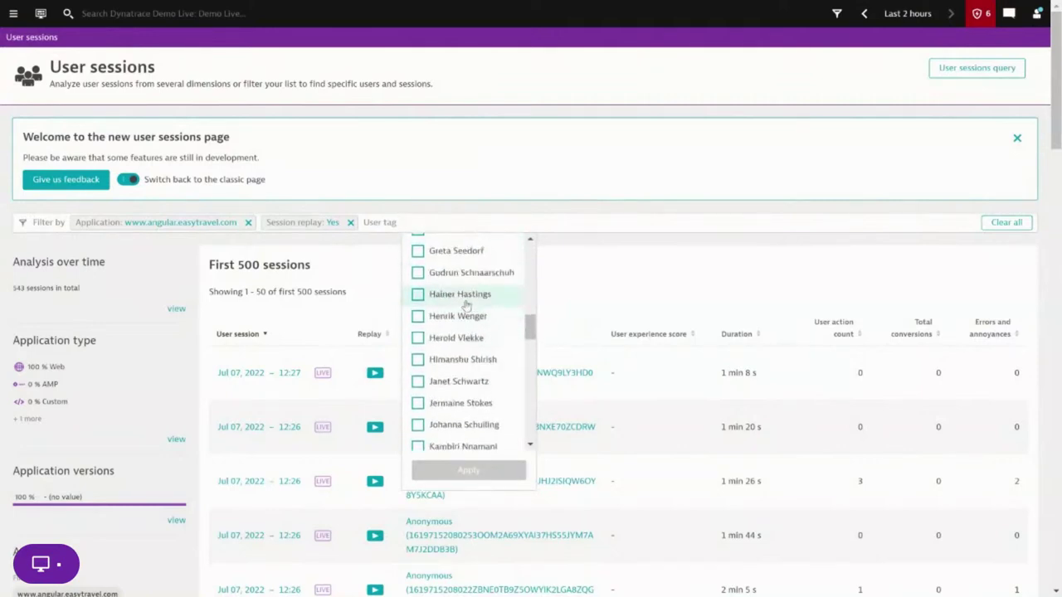
pyautogui.click(445, 296)
pyautogui.click(466, 470)
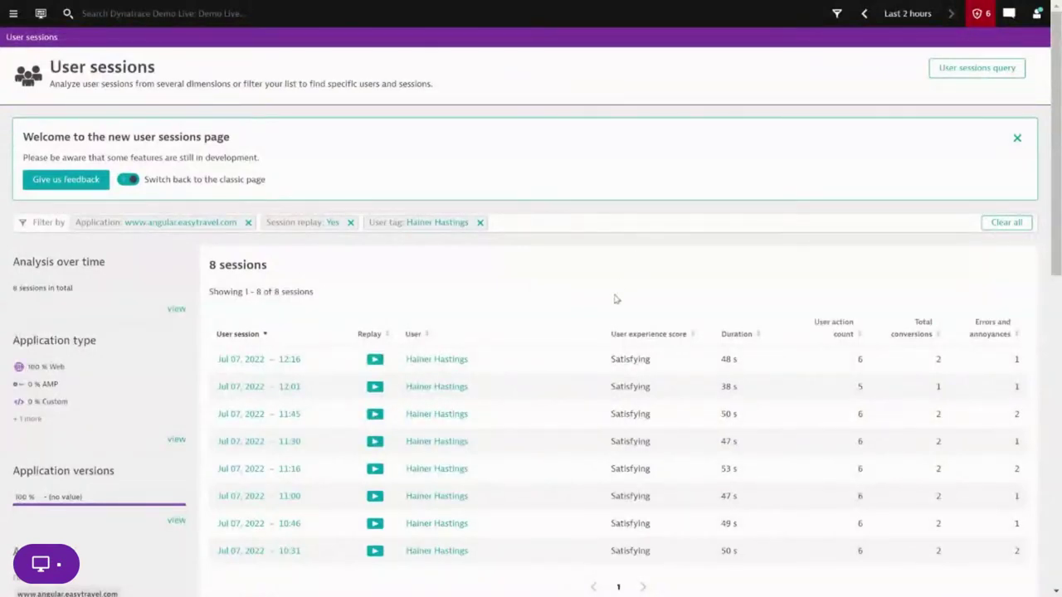
# Step: Open the session replay of the filtered user's session from Jul 07, 2022 – 12:16
pyautogui.scroll(-1, 612, 303)
pyautogui.scroll(-2, 606, 311)
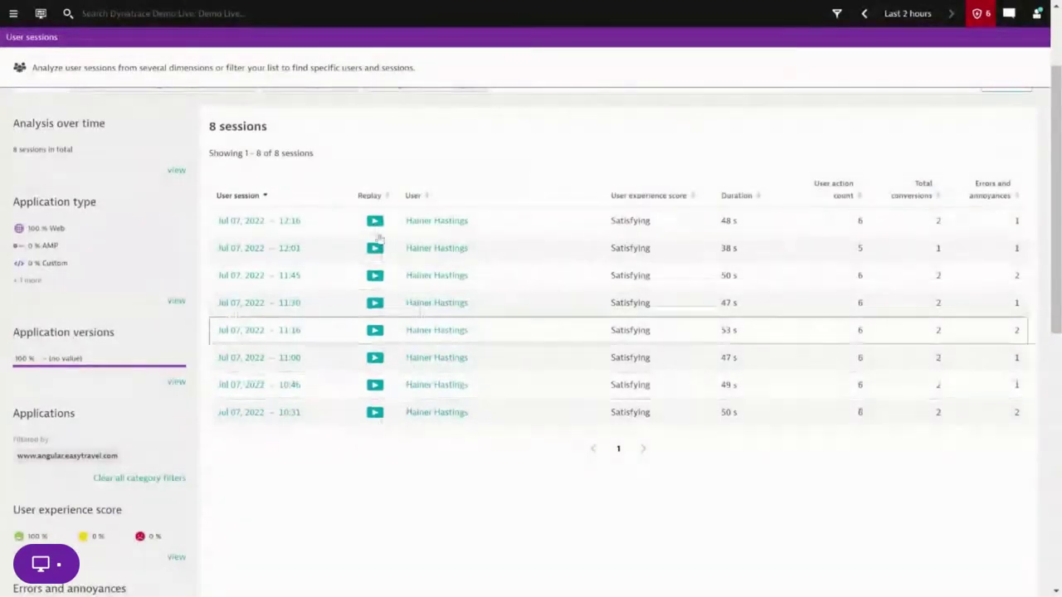
pyautogui.click(405, 233)
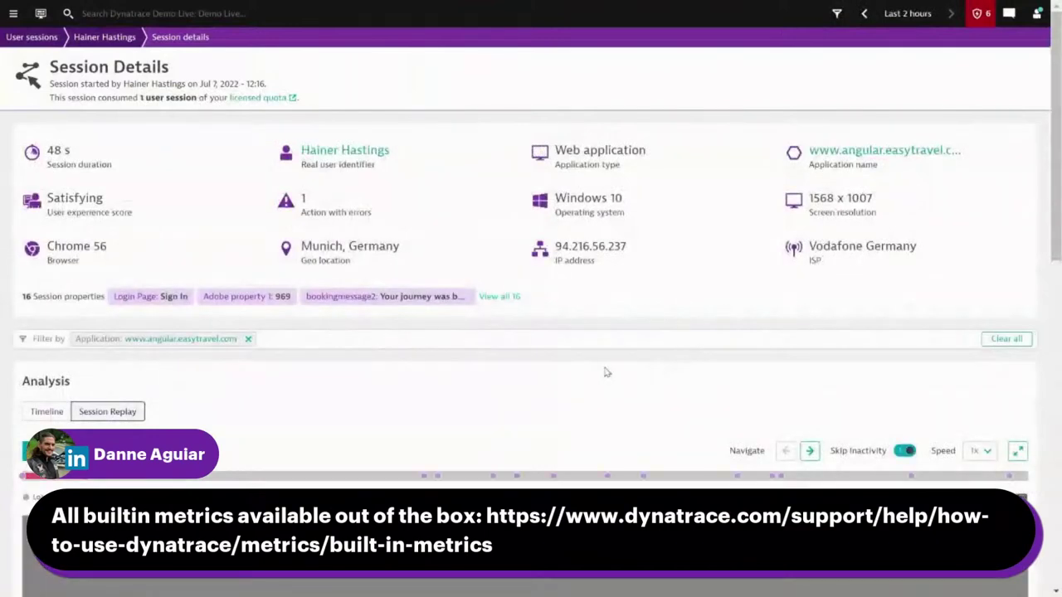
# Step: Expand the full list of session properties in the session details and review it
pyautogui.scroll(-3, 605, 373)
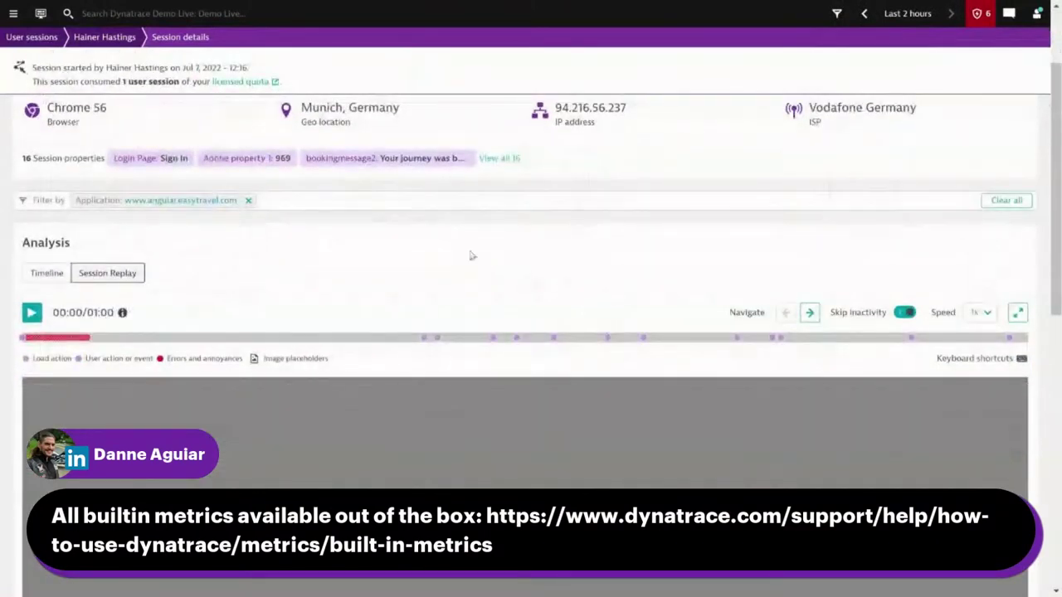
pyautogui.scroll(1, 399, 248)
pyautogui.click(513, 228)
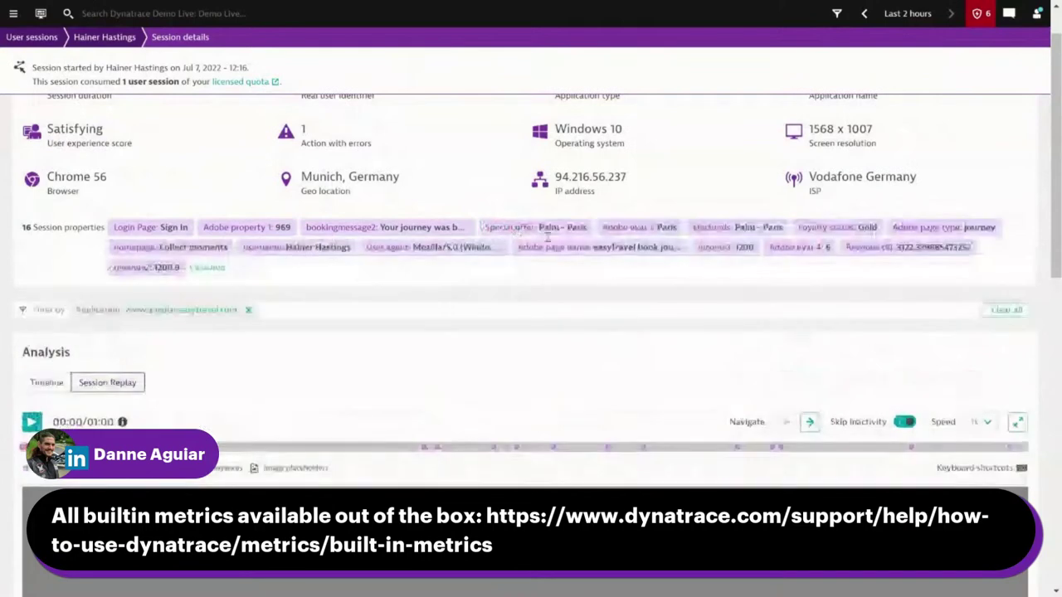
pyautogui.scroll(1, 598, 291)
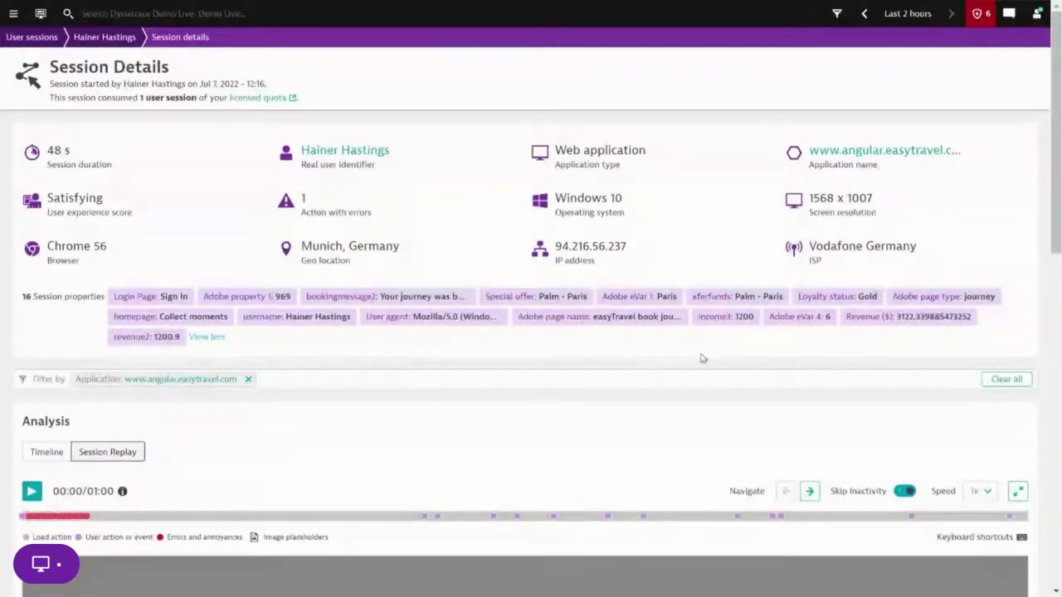
pyautogui.scroll(-1, 702, 358)
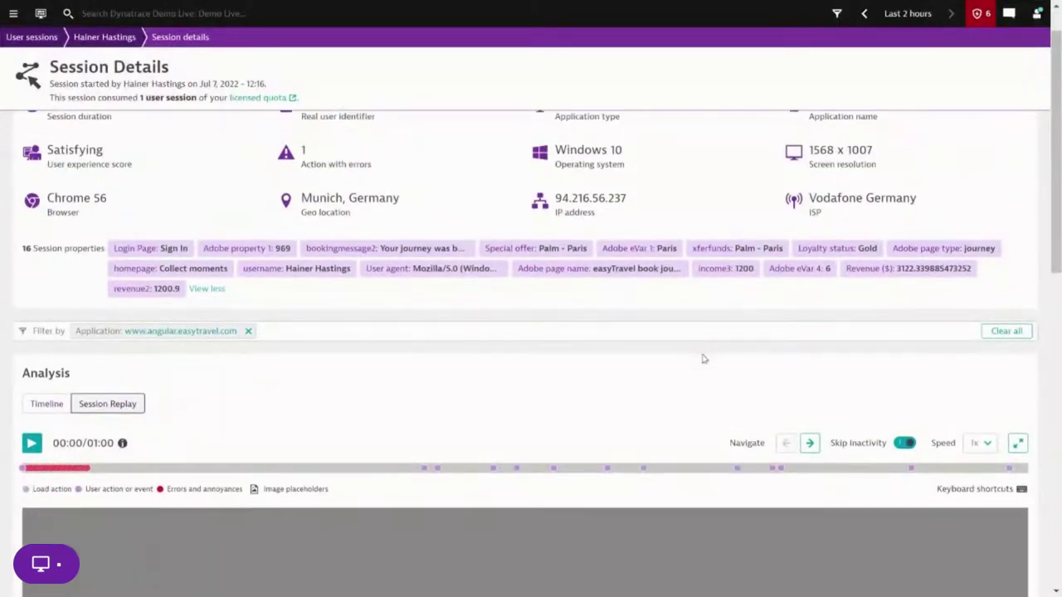
pyautogui.scroll(-1, 702, 358)
pyautogui.scroll(2, 701, 359)
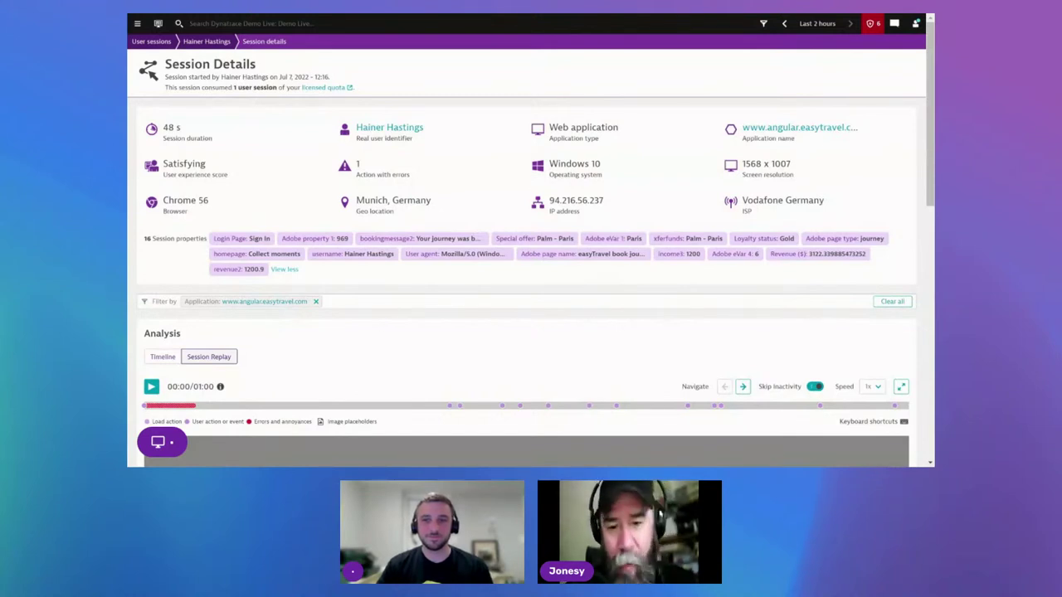
# Step: Play the recorded user session in the Session Replay player under Analysis
pyautogui.scroll(-3, 656, 307)
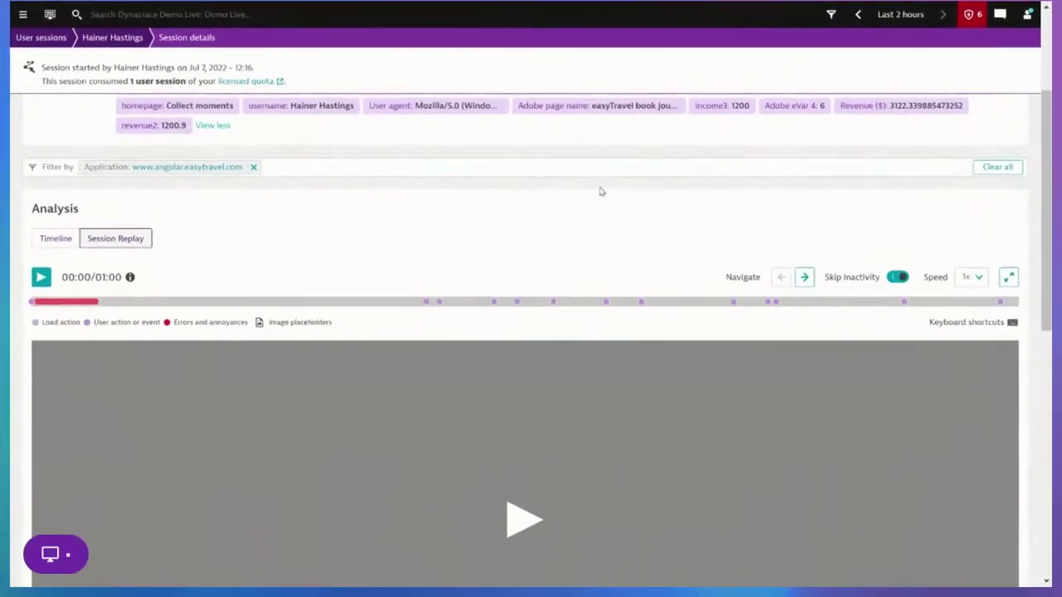
pyautogui.scroll(-1, 571, 256)
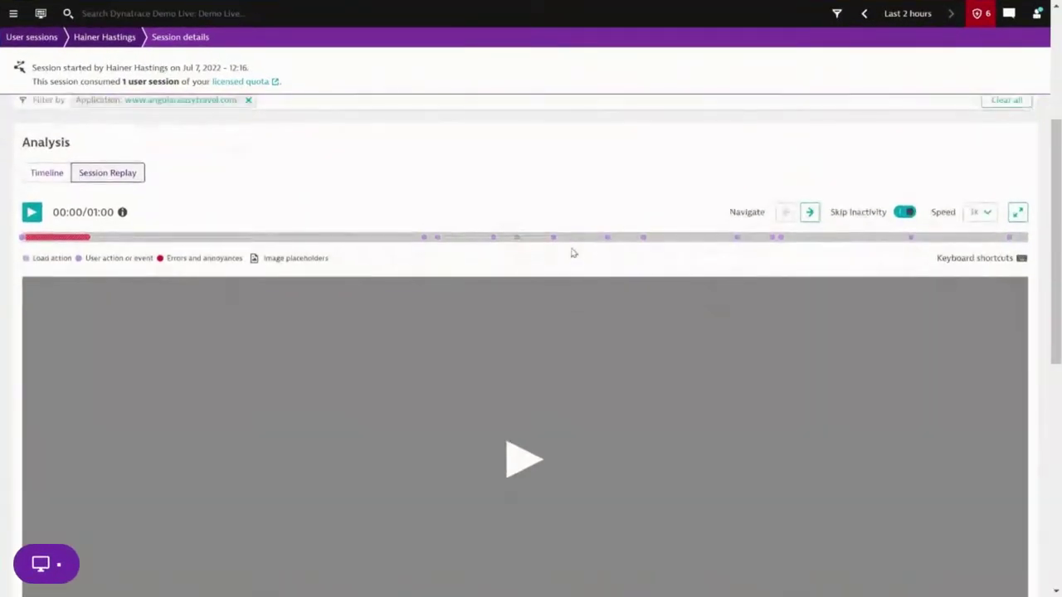
pyautogui.scroll(-1, 548, 195)
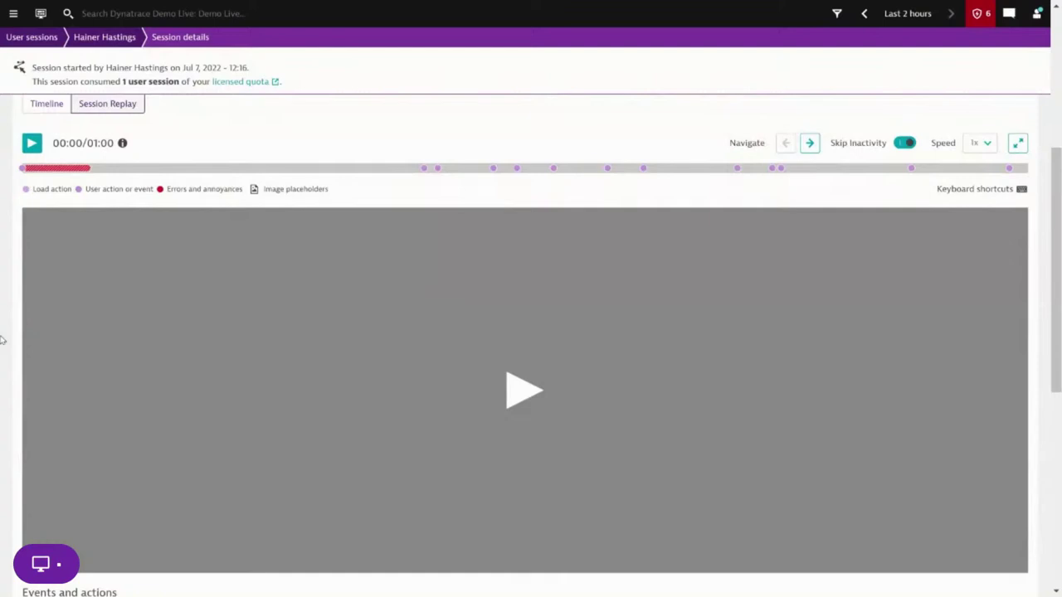
pyautogui.scroll(-1, 3, 340)
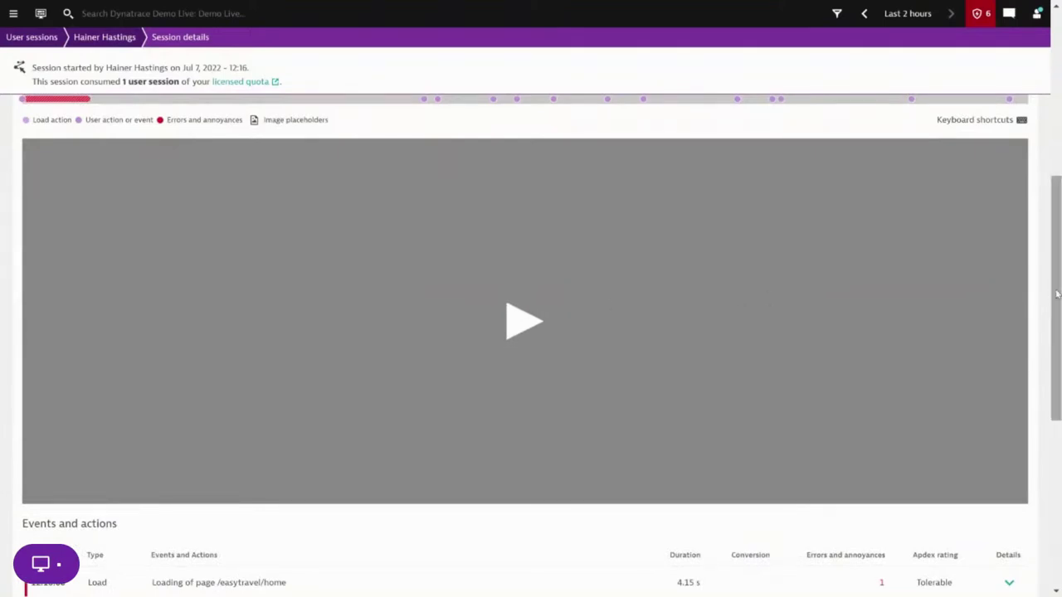
pyautogui.moveTo(1056, 292); pyautogui.dragTo(1056, 284)
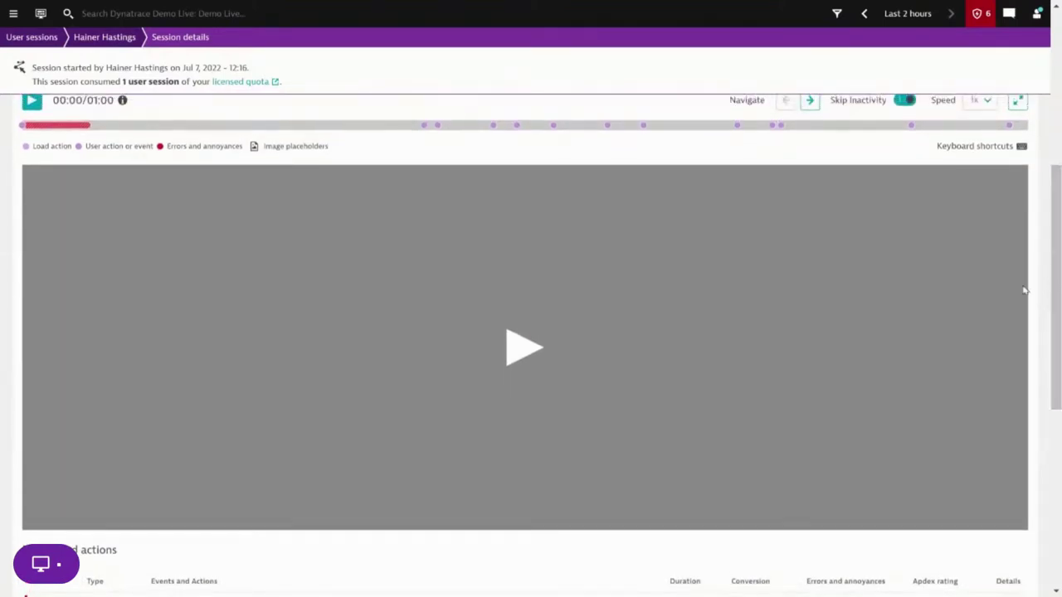
pyautogui.click(506, 345)
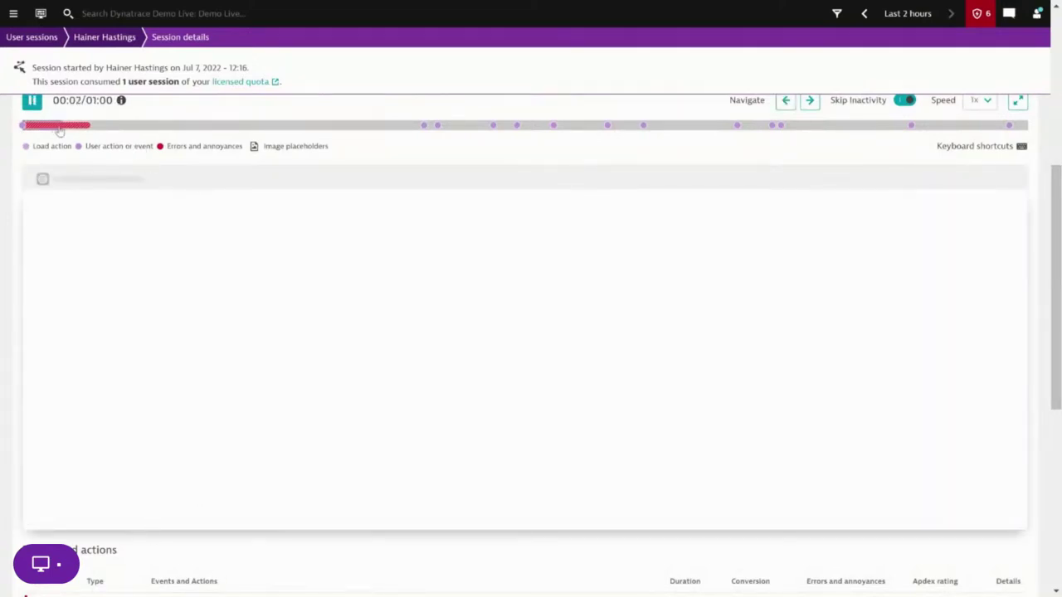
pyautogui.moveTo(36, 130)
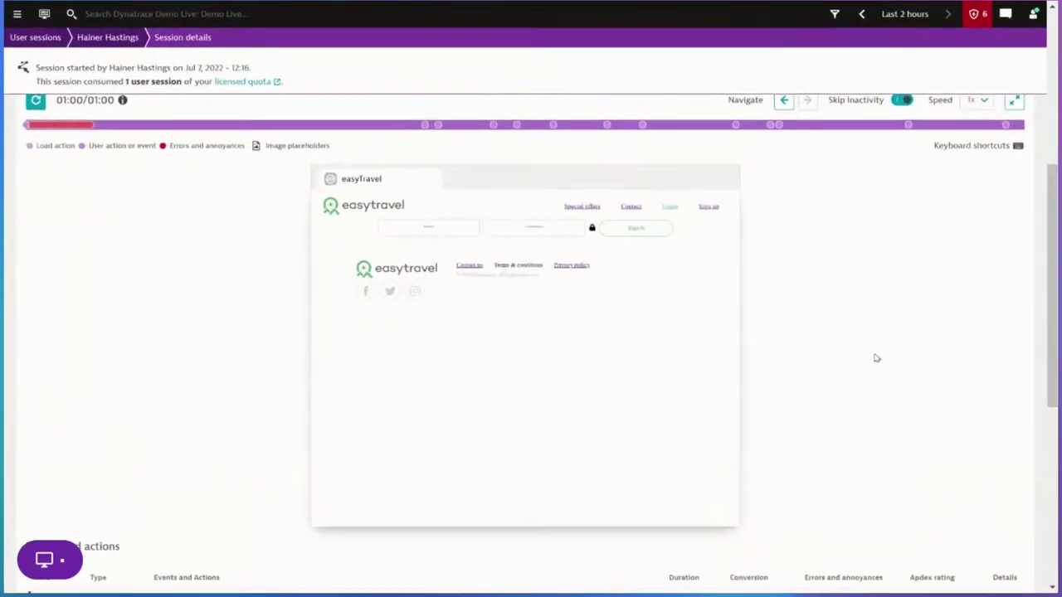
# Step: Expand the 12:16:00 Load action for /easytravel/home under Events and actions and examine its Largest contentful paint and Visually complete timings
pyautogui.scroll(-3, 792, 286)
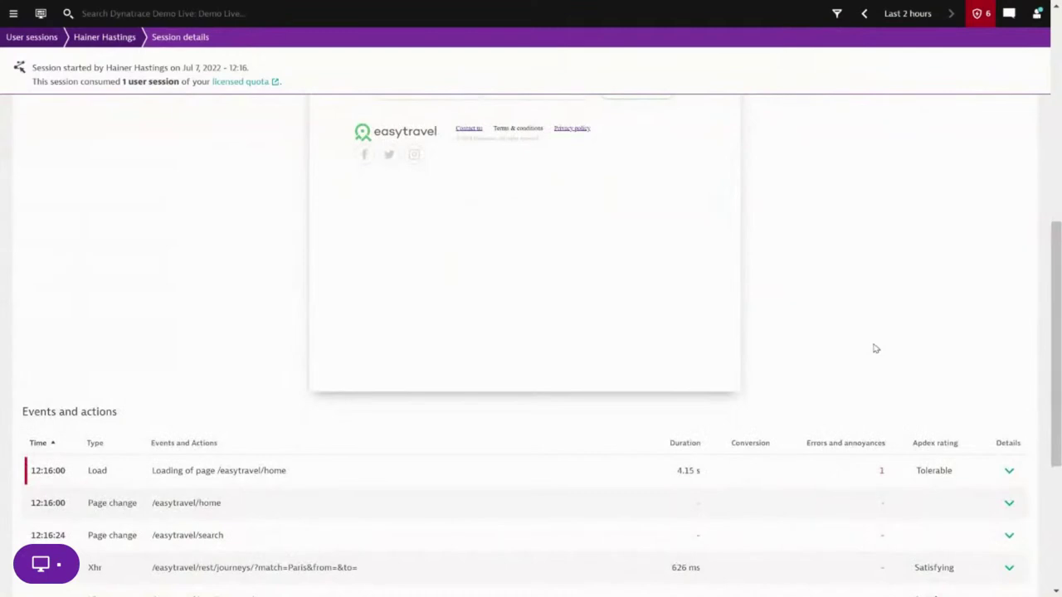
pyautogui.scroll(1, 876, 348)
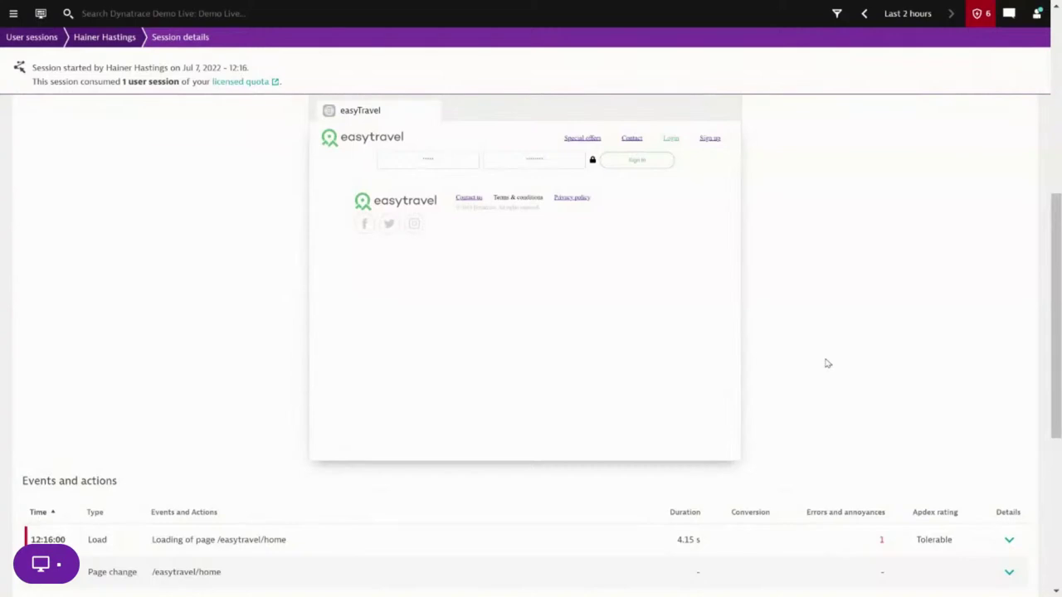
pyautogui.scroll(-1, 827, 364)
pyautogui.scroll(-3, 827, 364)
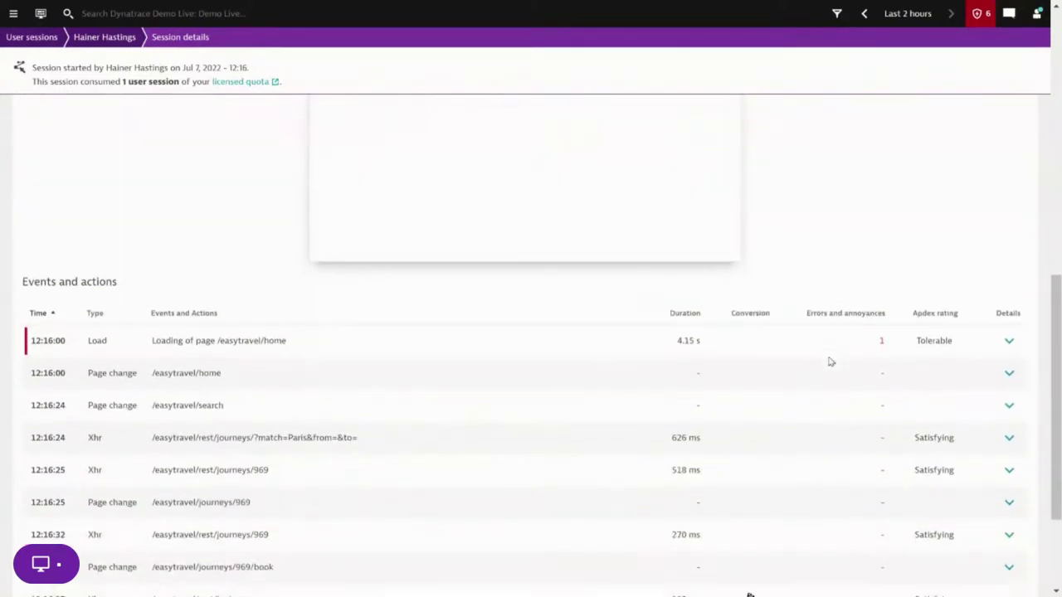
pyautogui.scroll(-1, 830, 362)
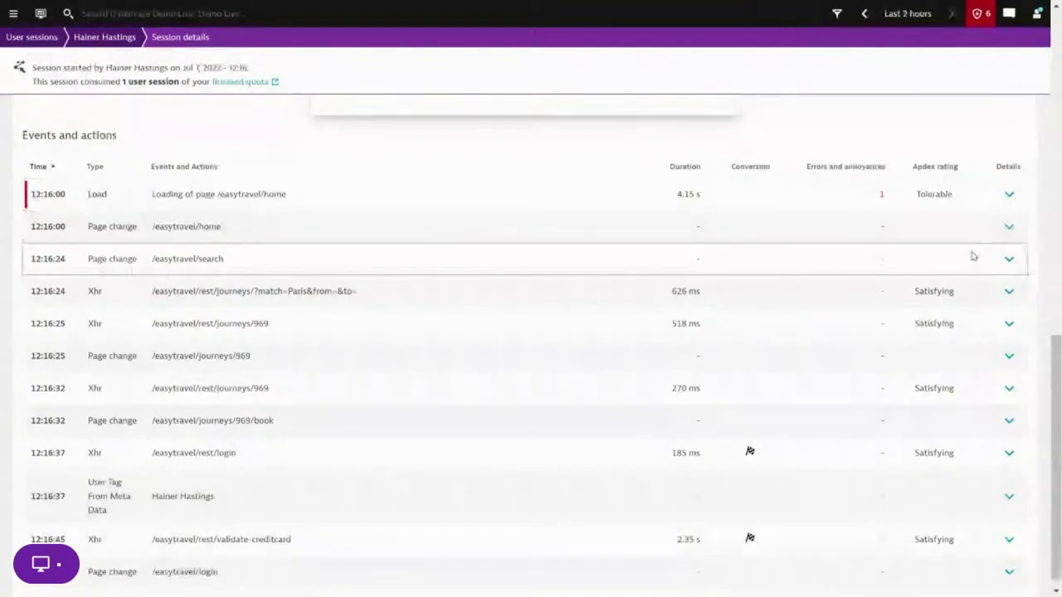
pyautogui.click(1010, 196)
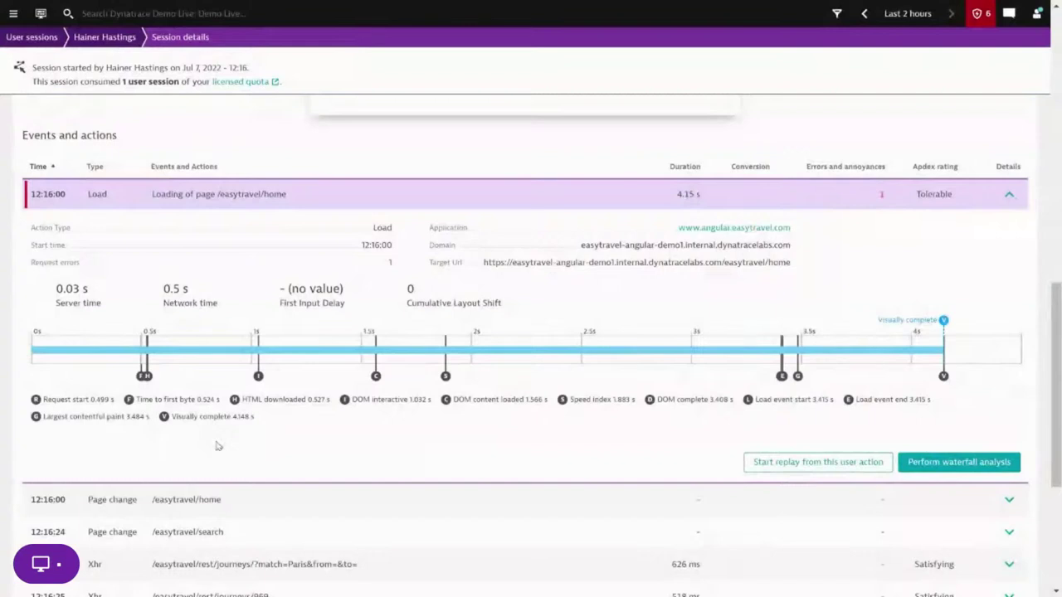
pyautogui.moveTo(218, 446); pyautogui.dragTo(69, 416)
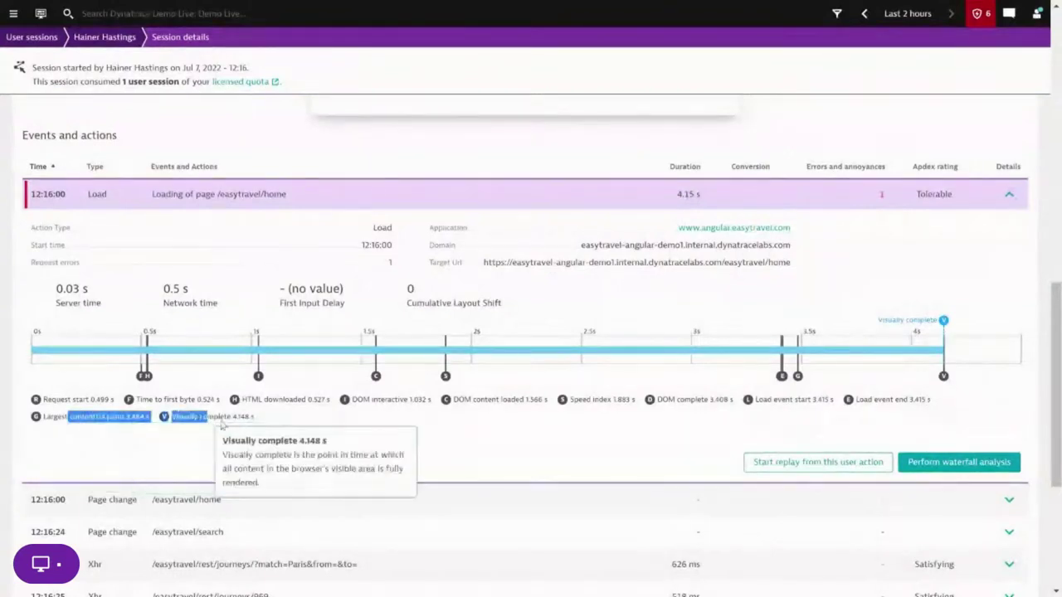
pyautogui.click(453, 423)
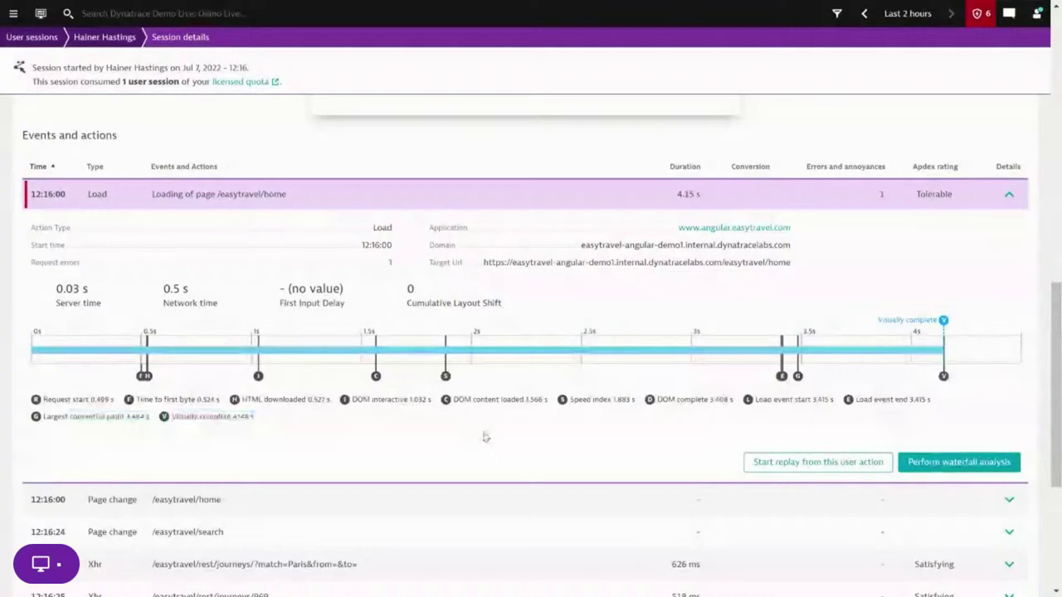
# Step: Perform a waterfall analysis of the /easytravel/home page load and examine its XHR requests, including /special-offers
pyautogui.click(965, 461)
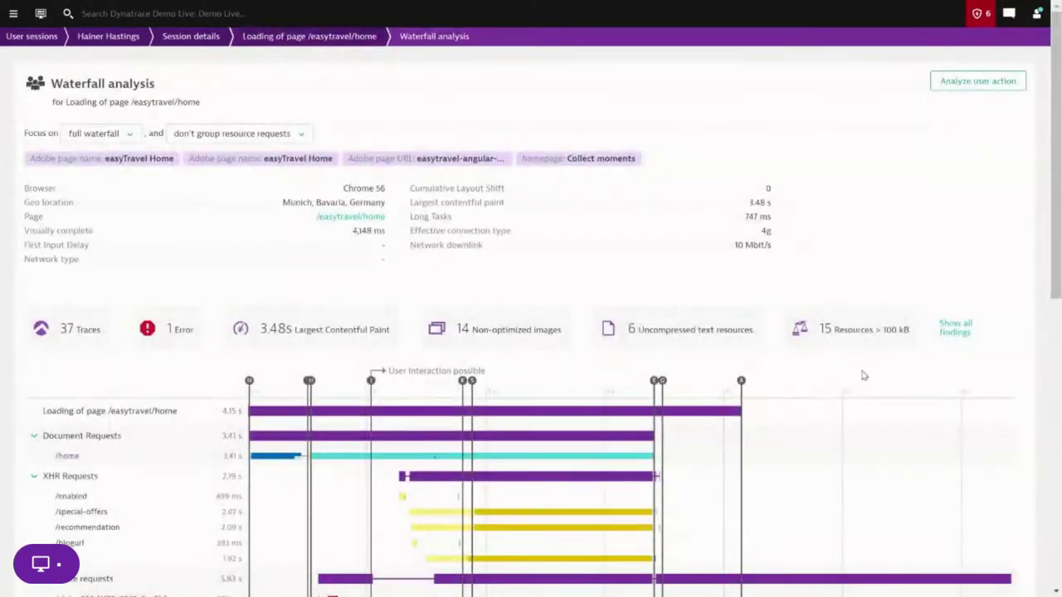
pyautogui.scroll(-1, 869, 387)
pyautogui.moveTo(77, 443)
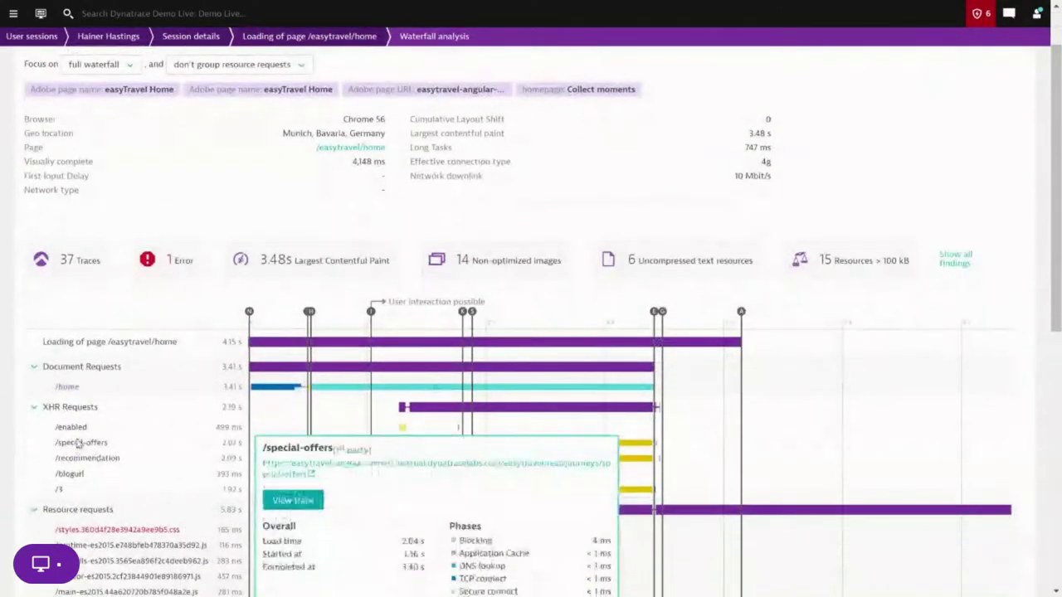
pyautogui.scroll(-1, 78, 431)
pyautogui.moveTo(123, 463)
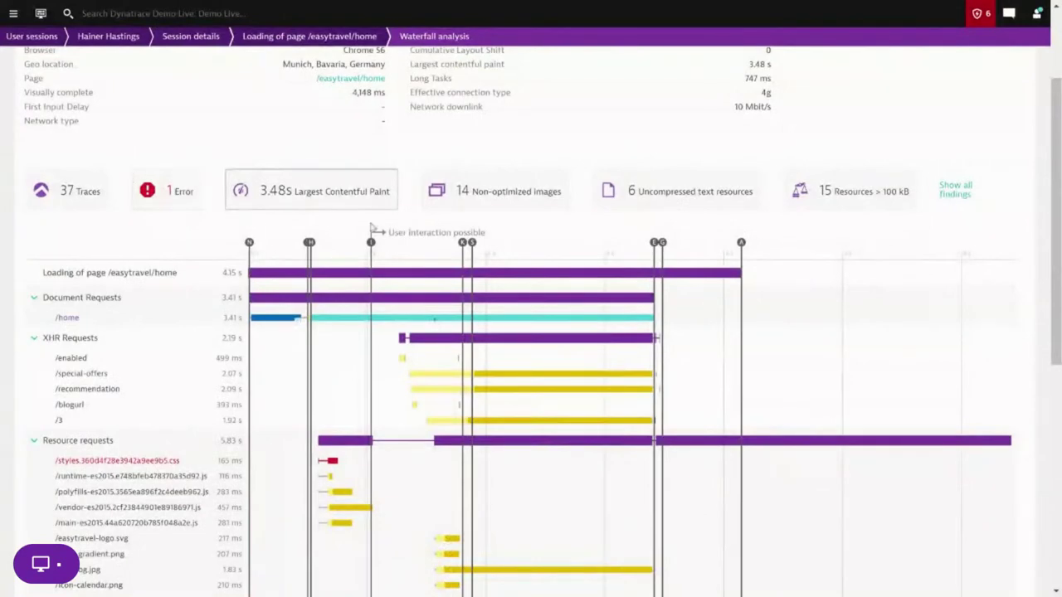
pyautogui.scroll(1, 652, 298)
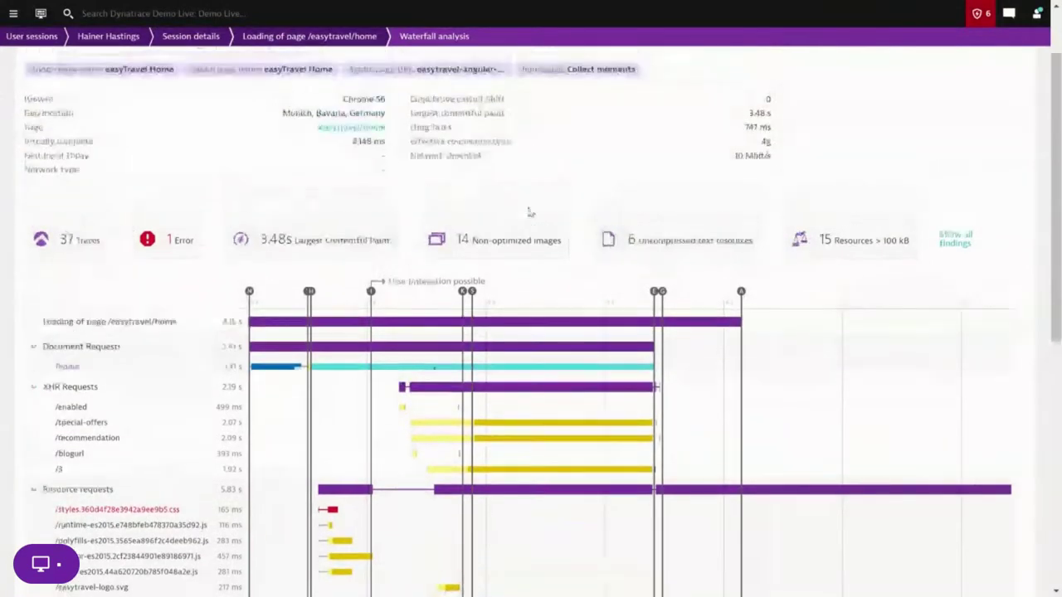
pyautogui.scroll(1, 829, 322)
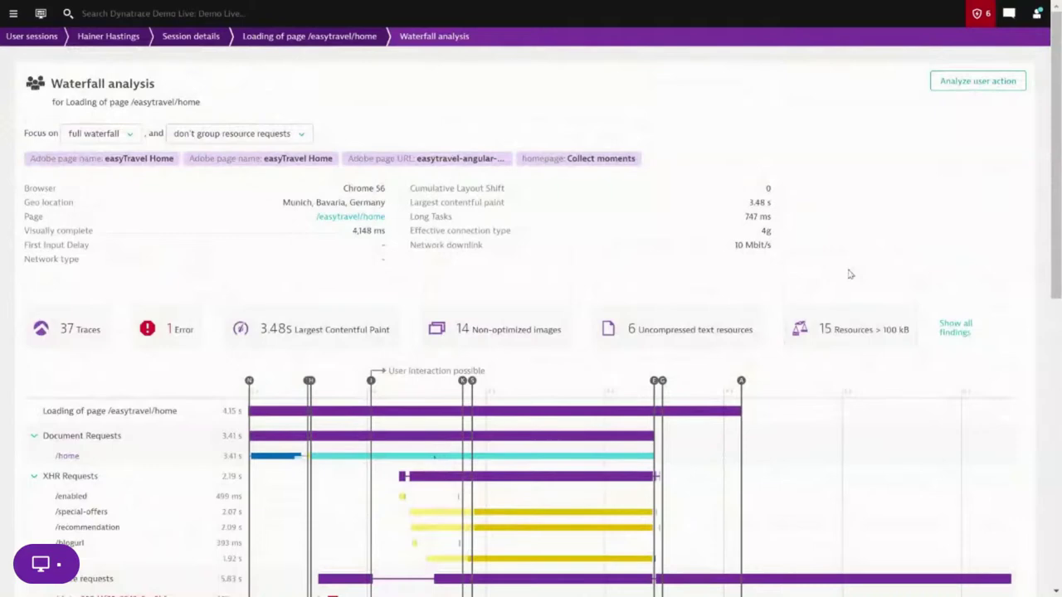
# Step: Review the waterfall's resource requests through to the end of the chart and return to the XHR requests
pyautogui.scroll(-1, 944, 334)
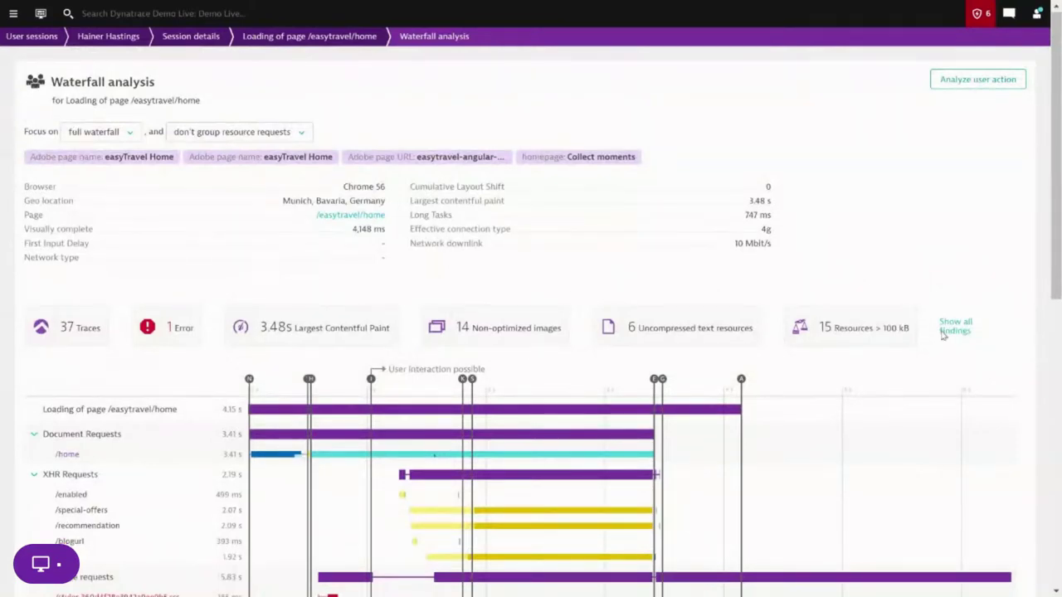
pyautogui.scroll(-10, 943, 334)
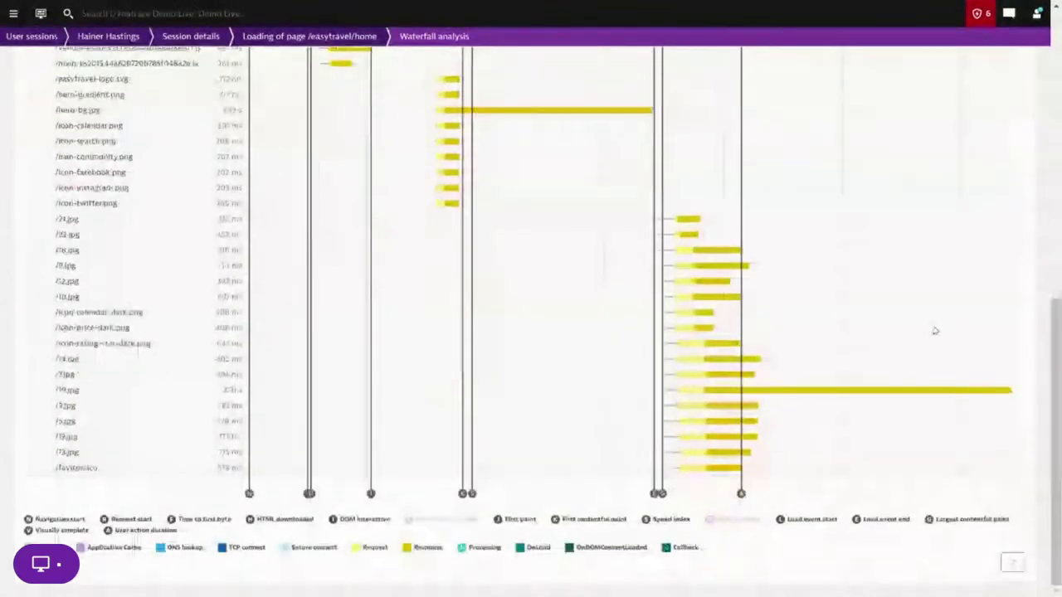
pyautogui.scroll(10, 935, 331)
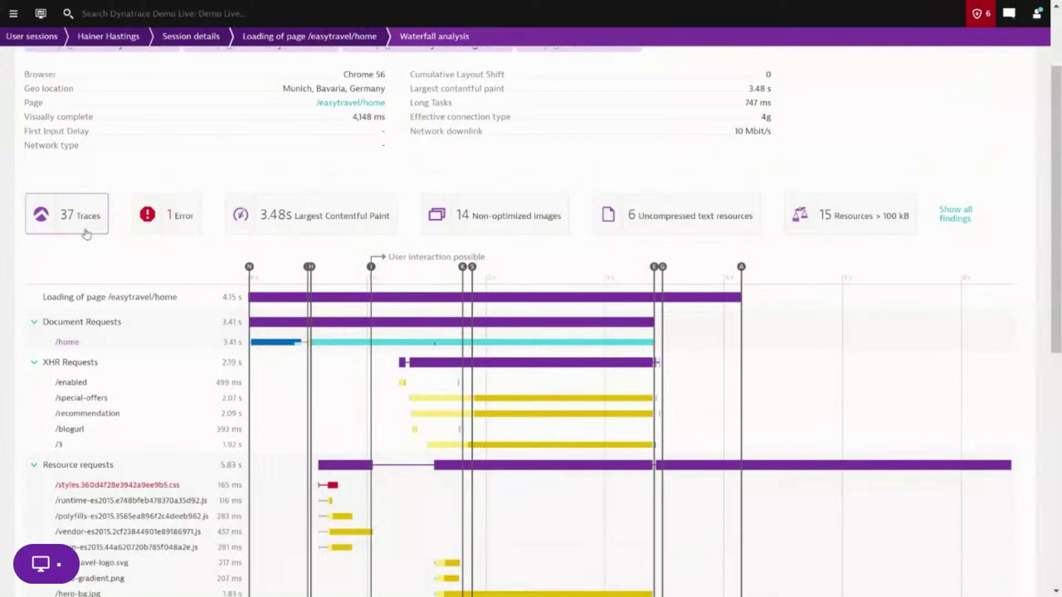
# Step: Open the distributed trace of the /recommendation XHR request from the waterfall
pyautogui.click(103, 342)
pyautogui.click(66, 382)
pyautogui.click(82, 413)
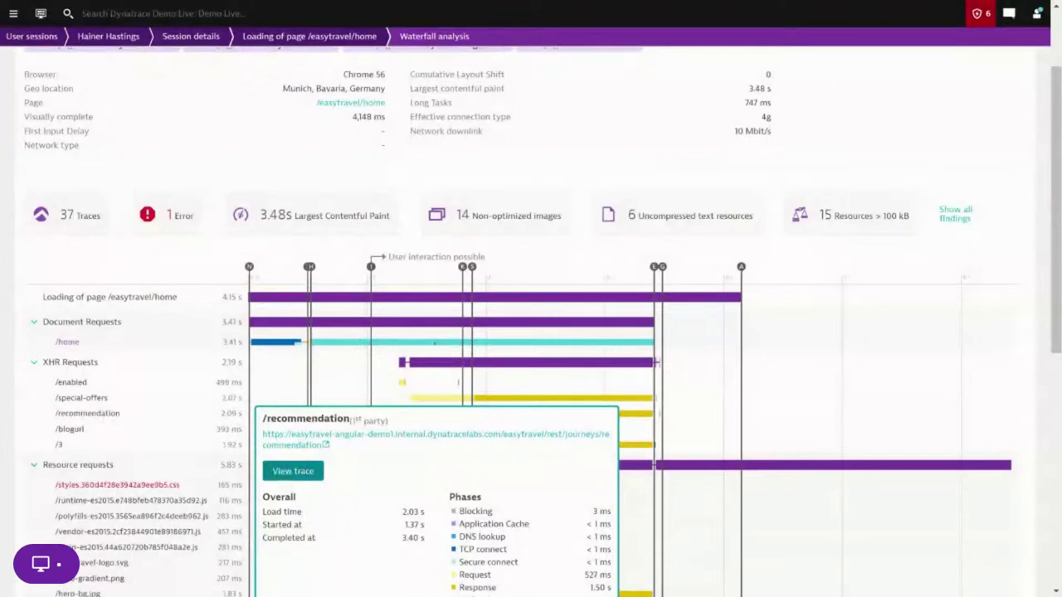
pyautogui.click(280, 472)
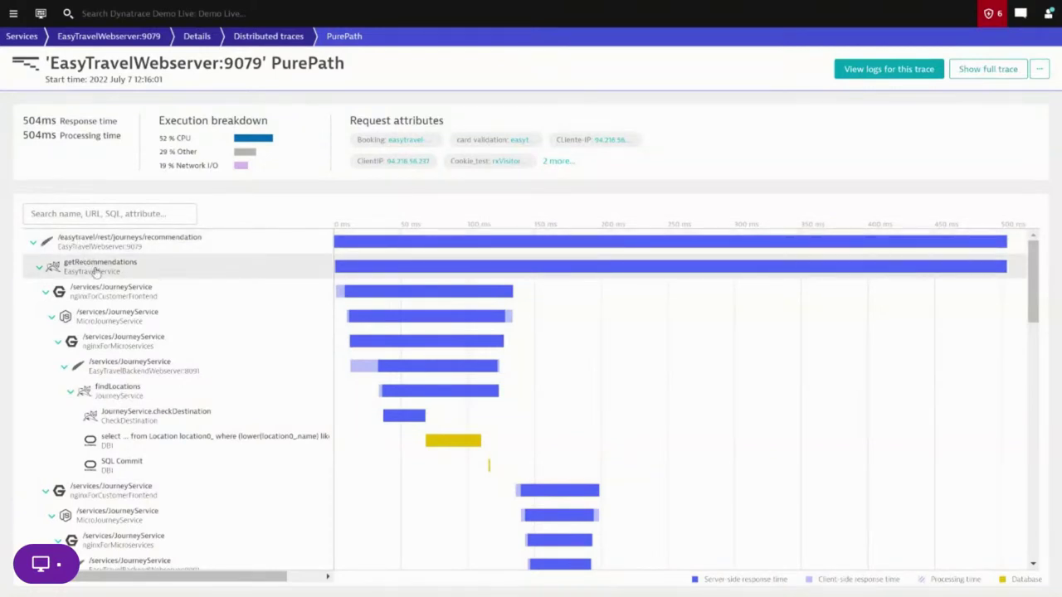
# Step: Examine the summary and timing of the Location select statement, and the timing and code level of the findLocations call
pyautogui.click(249, 437)
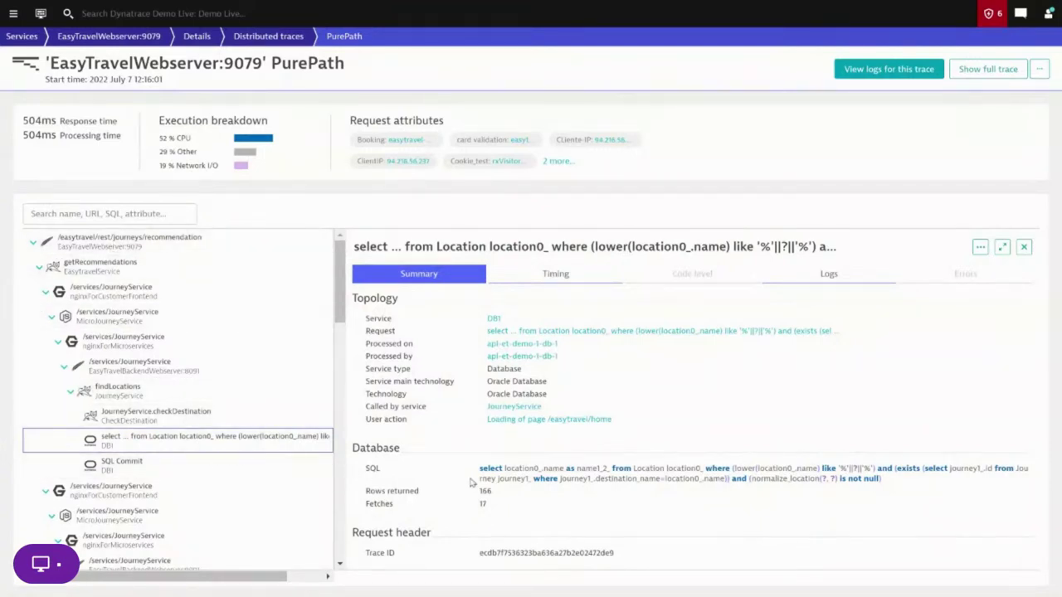
pyautogui.click(560, 274)
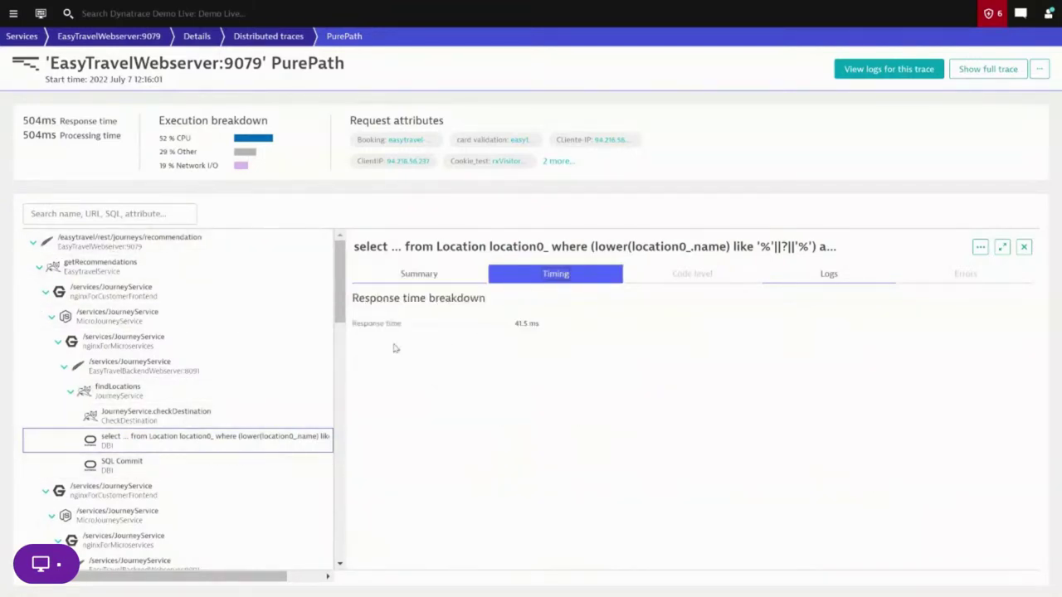
pyautogui.click(139, 393)
pyautogui.scroll(-2, 572, 348)
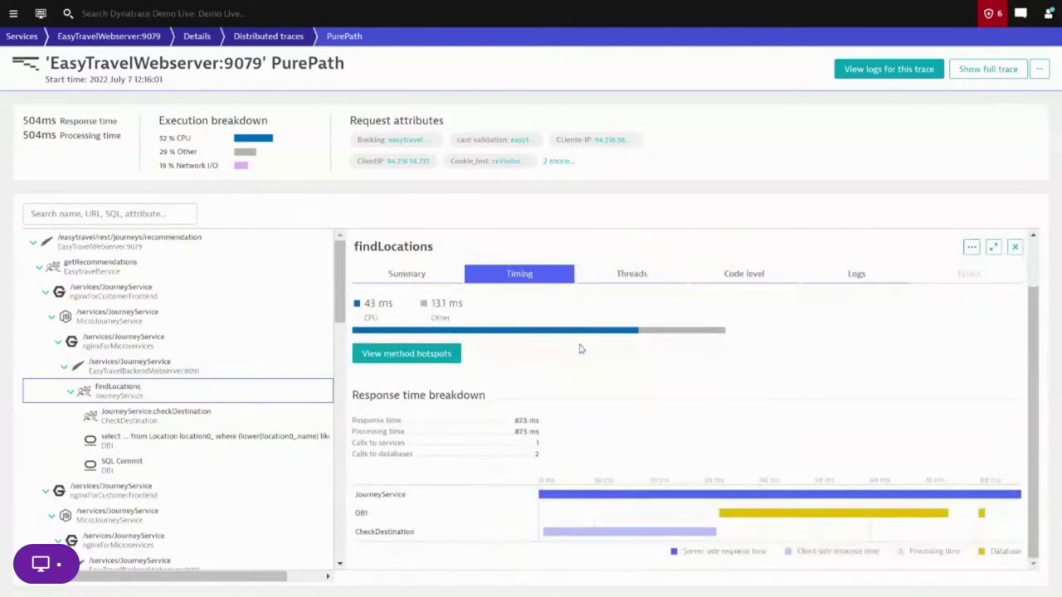
pyautogui.moveTo(707, 498)
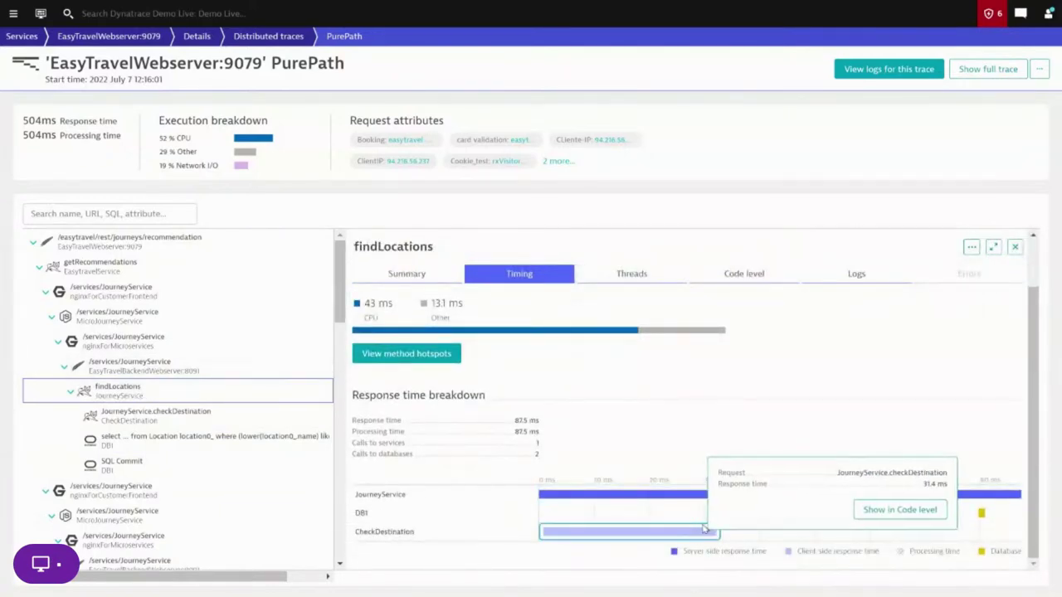
pyautogui.click(741, 274)
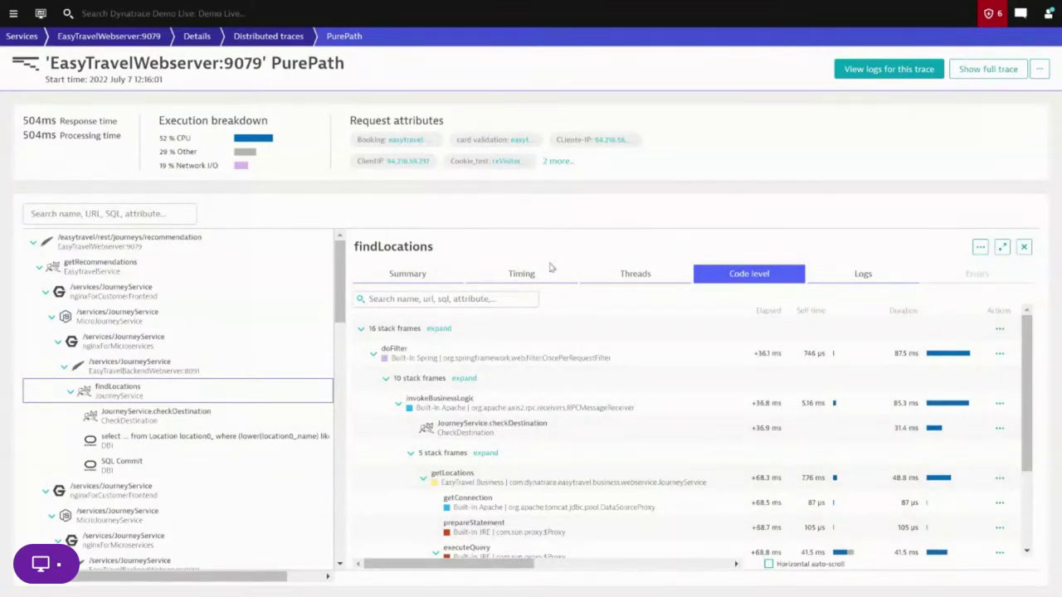
# Step: Examine the code level, timing and threads of the JourneyService.checkDestination call
pyautogui.click(137, 414)
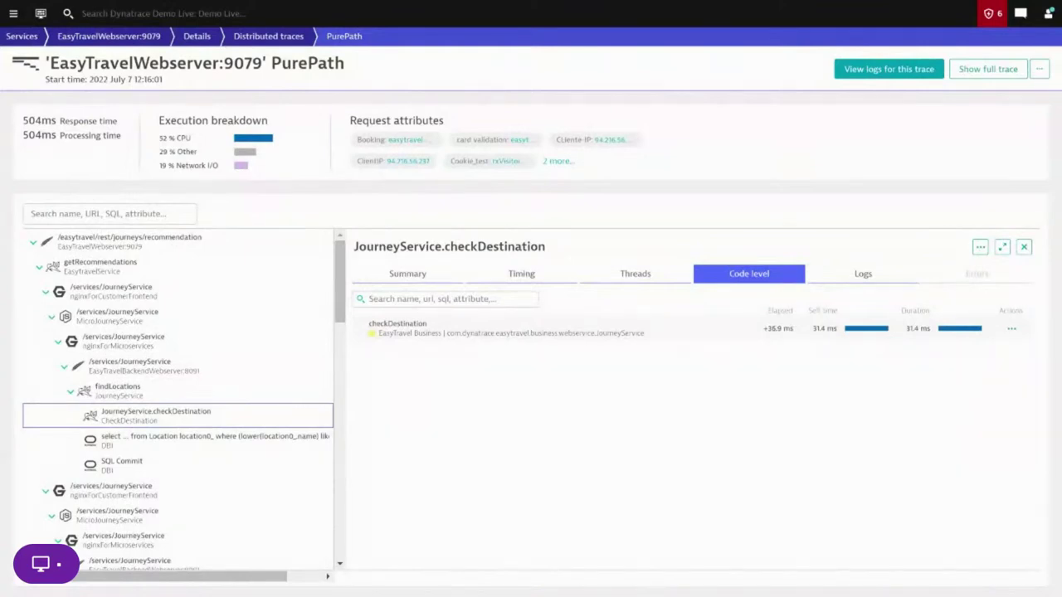
pyautogui.click(539, 277)
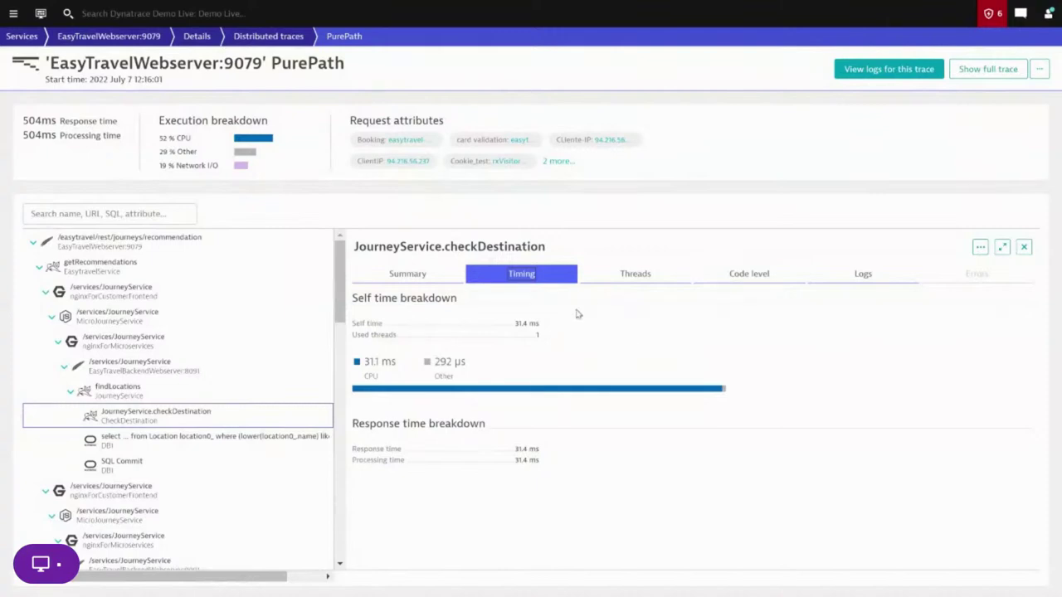
pyautogui.click(641, 279)
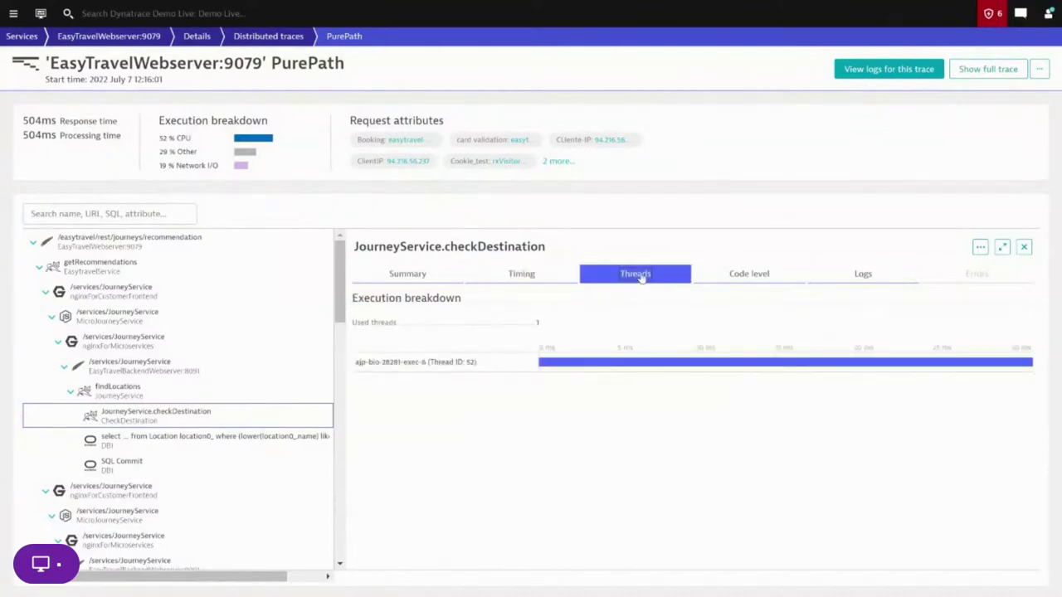
pyautogui.click(749, 275)
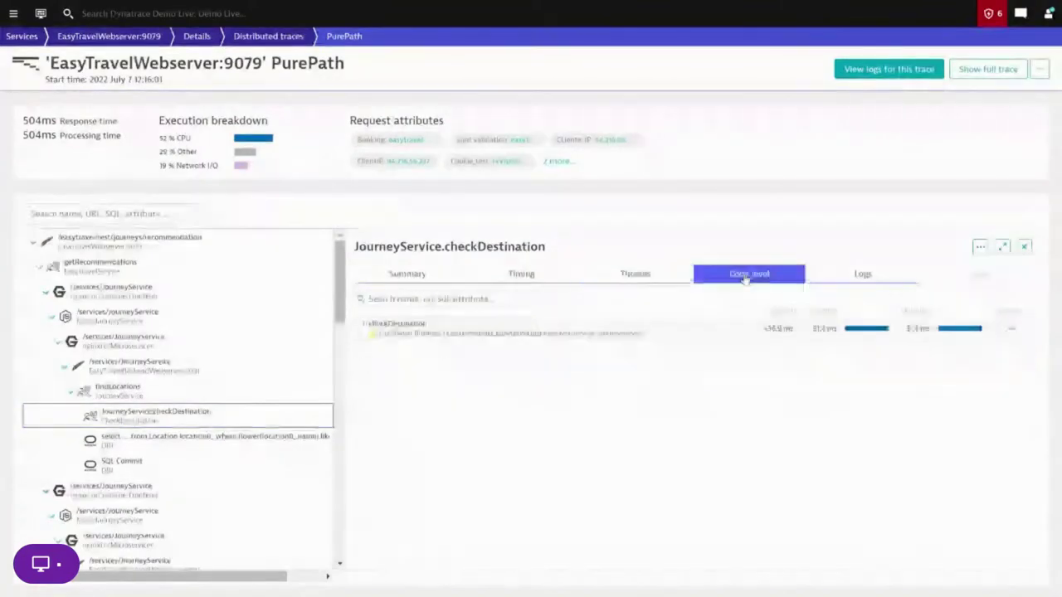
# Step: Open the eT-demo-1-BusinessBackend process from the findLocations summary and review its performance, vulnerabilities and availability
pyautogui.click(192, 385)
pyautogui.click(406, 274)
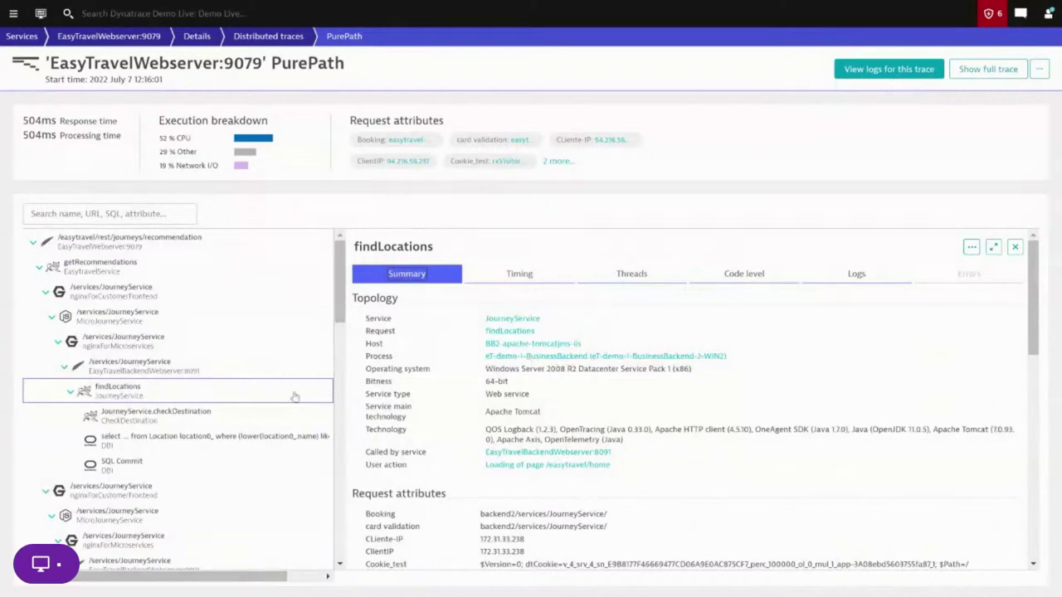
pyautogui.click(531, 358)
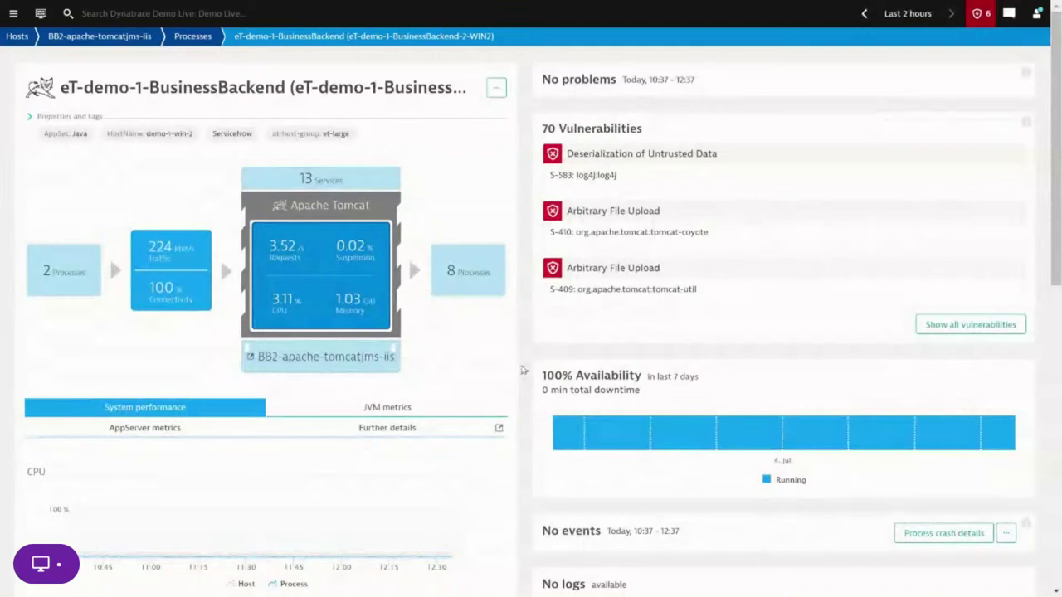
pyautogui.scroll(-1, 519, 387)
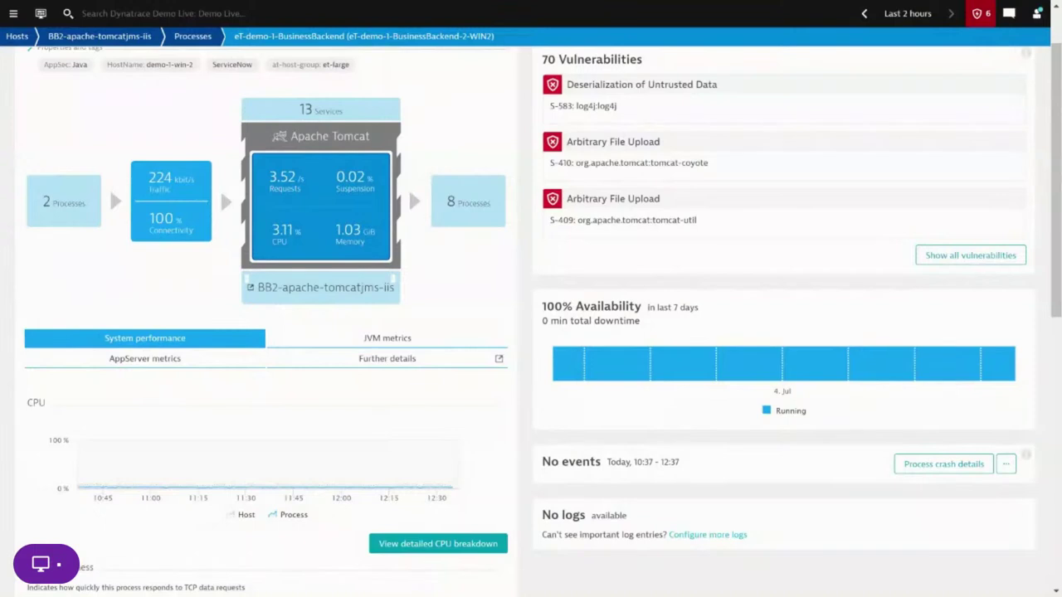
pyautogui.scroll(1, 518, 387)
pyautogui.scroll(1, 518, 387)
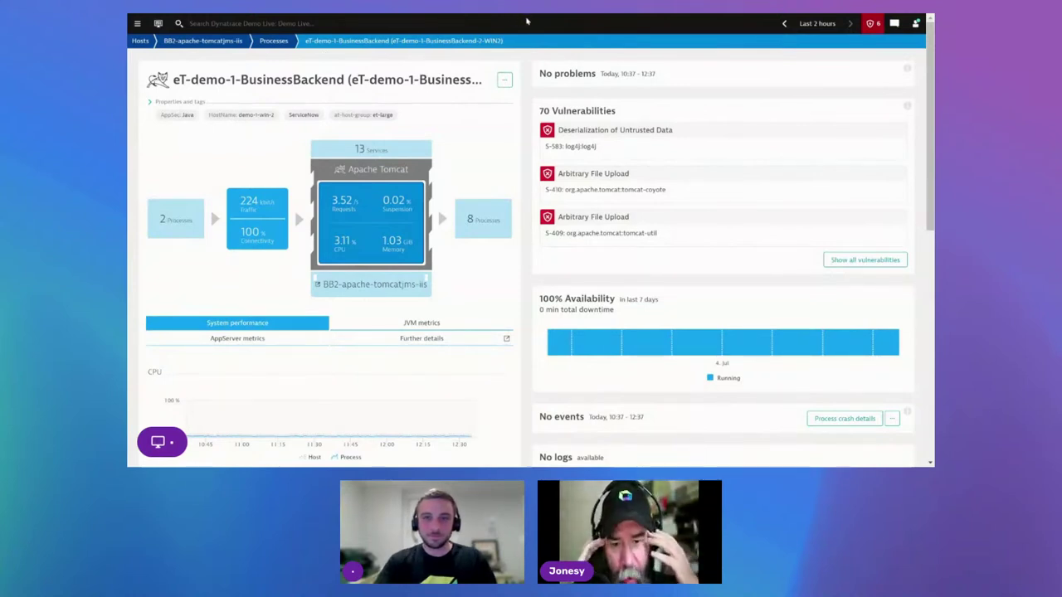
# Step: Return to the EasyTravelWebserver:9079 PurePath and close the findLocations details to show the full trace timeline
pyautogui.press('F11')
pyautogui.hotkey('alt', 'Left')
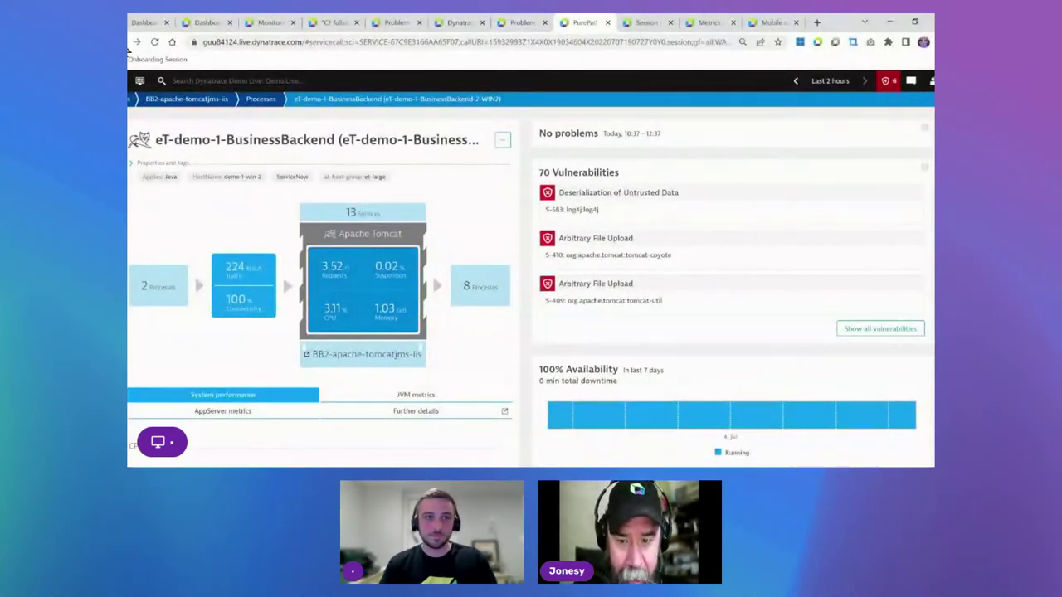
pyautogui.press('F11')
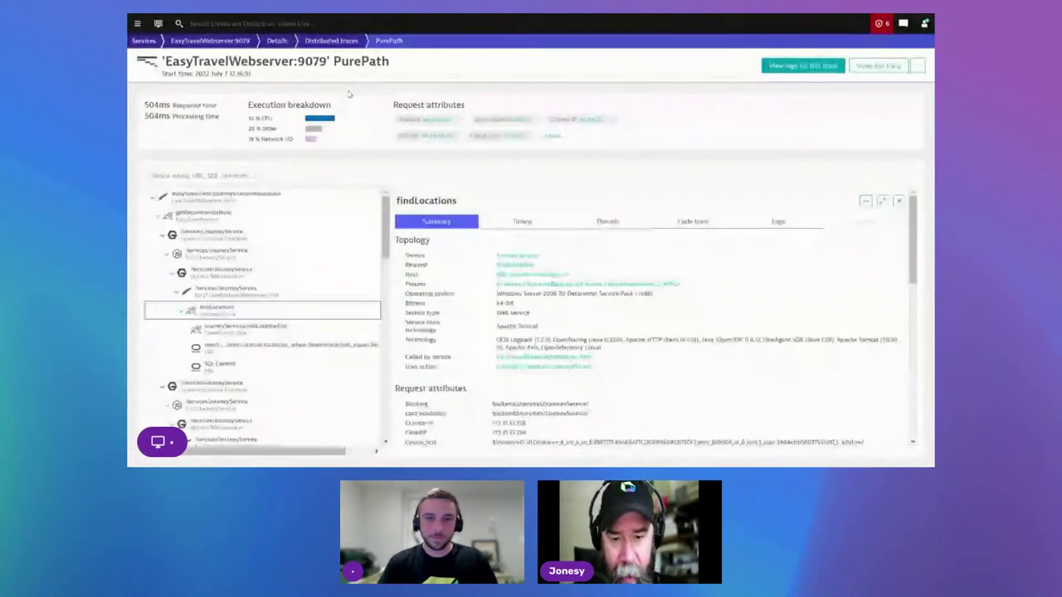
pyautogui.click(898, 200)
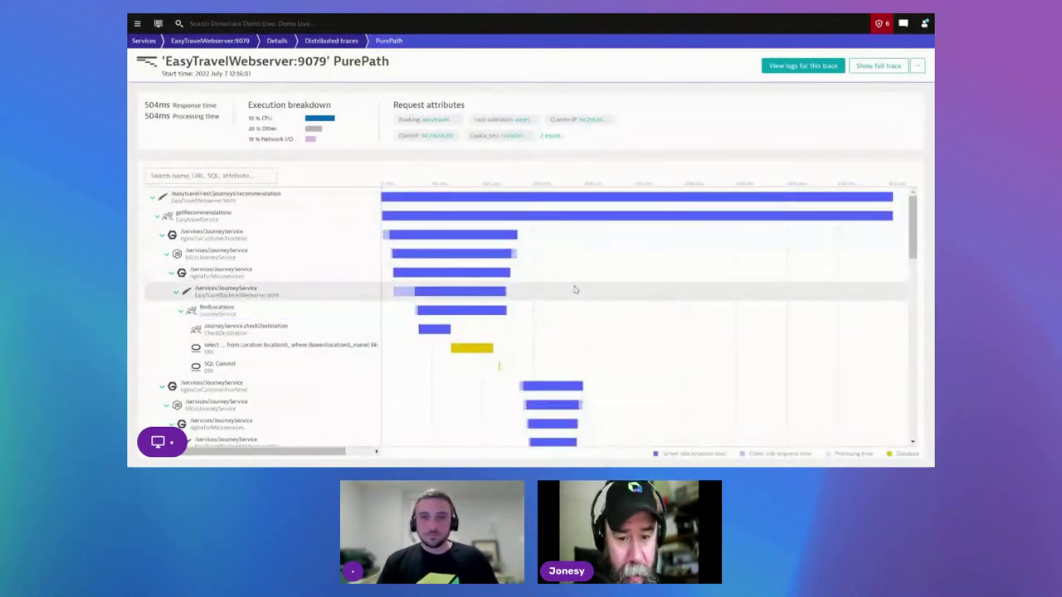
# Step: Review the full request attributes, metadata and headers of the /easytravel/rest/journeys/recommendation call, and check its logs
pyautogui.click(551, 135)
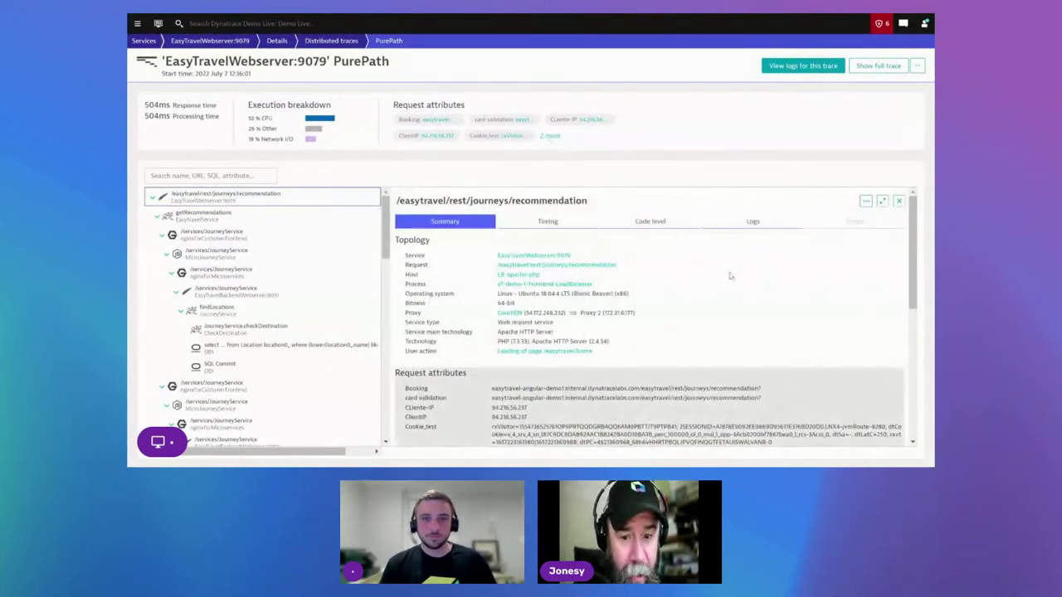
pyautogui.scroll(-3, 730, 277)
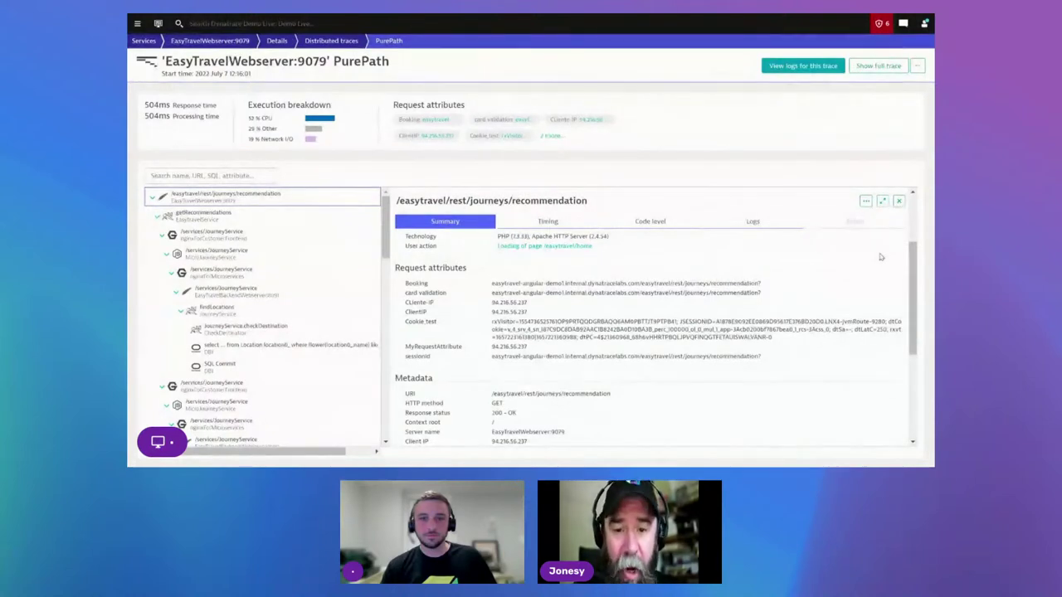
pyautogui.scroll(-2, 875, 265)
pyautogui.scroll(-4, 875, 265)
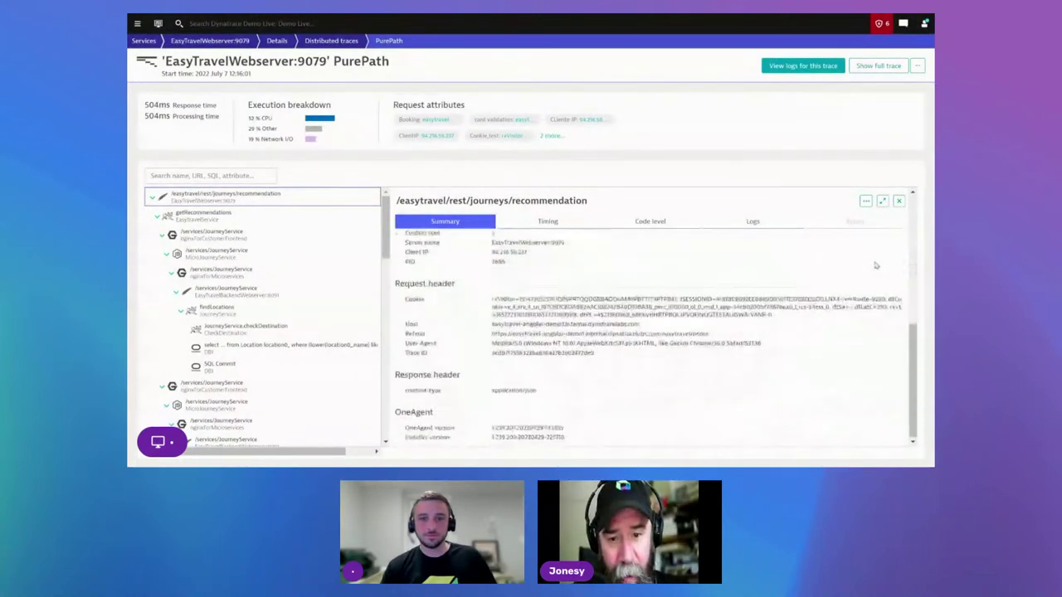
pyautogui.moveTo(910, 335); pyautogui.dragTo(910, 326)
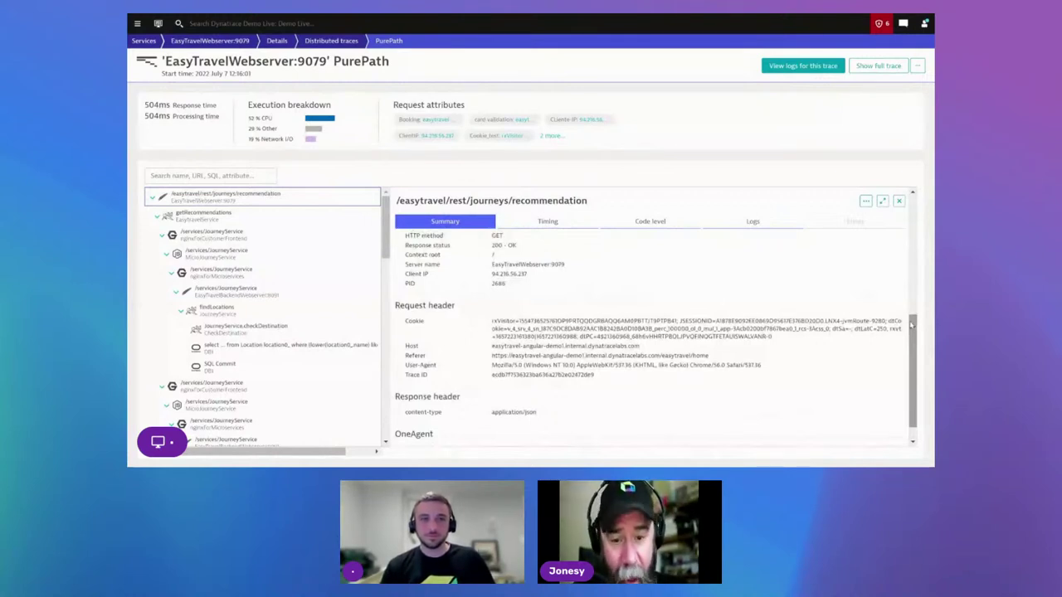
pyautogui.scroll(-1, 788, 274)
pyautogui.click(758, 225)
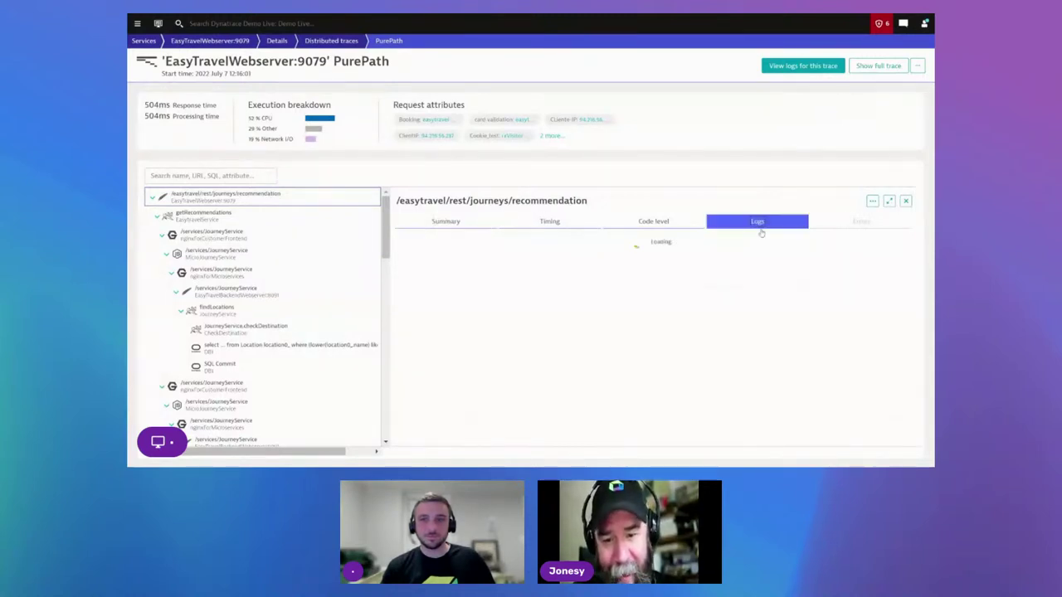
pyautogui.click(446, 223)
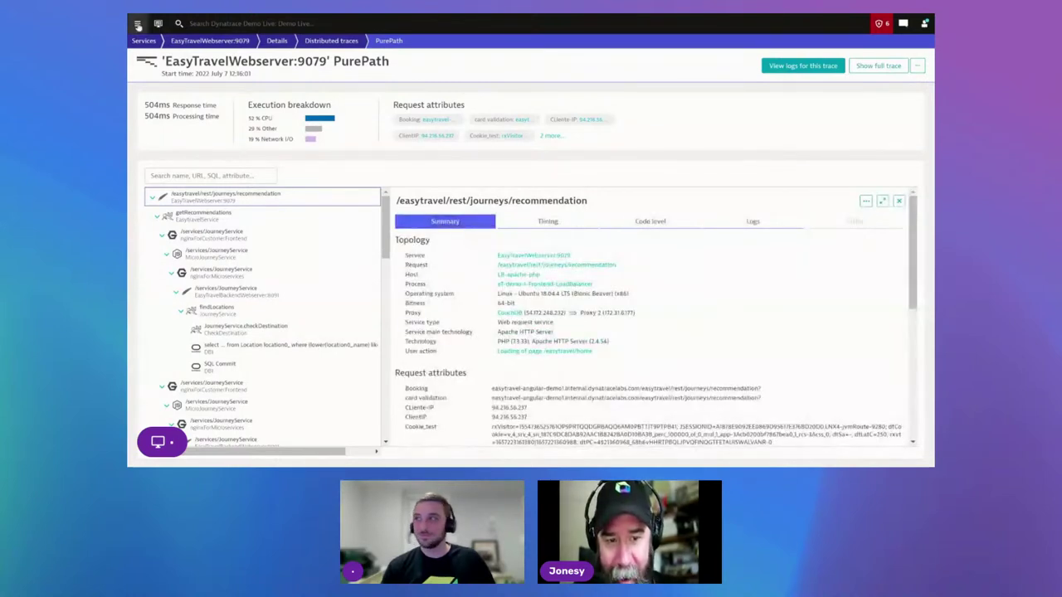
# Step: Open the Log Viewer under Observe and explore and collapse the navigation menu
pyautogui.click(138, 25)
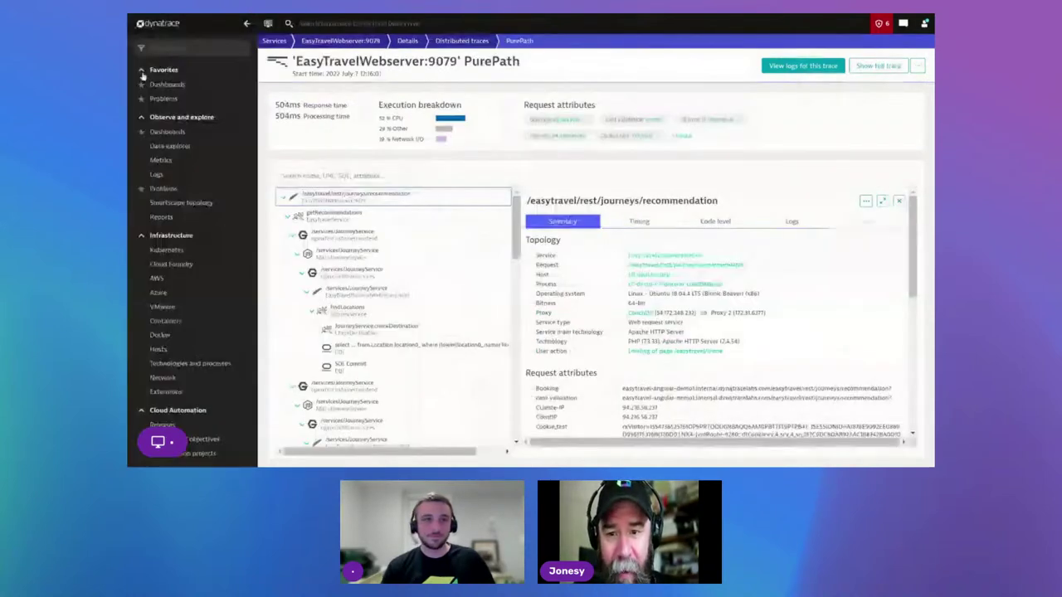
pyautogui.click(176, 176)
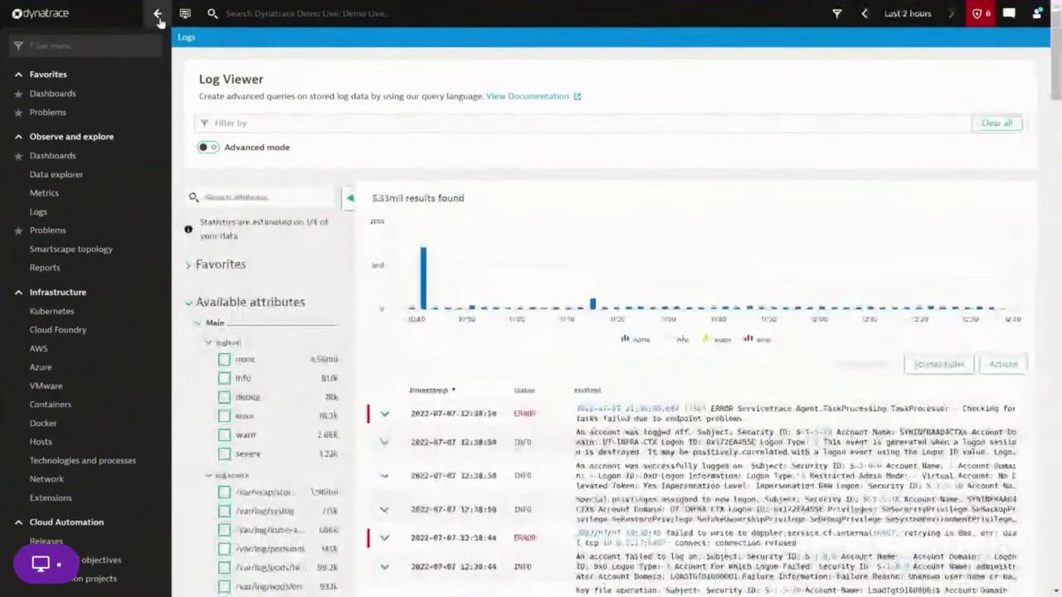
pyautogui.click(247, 24)
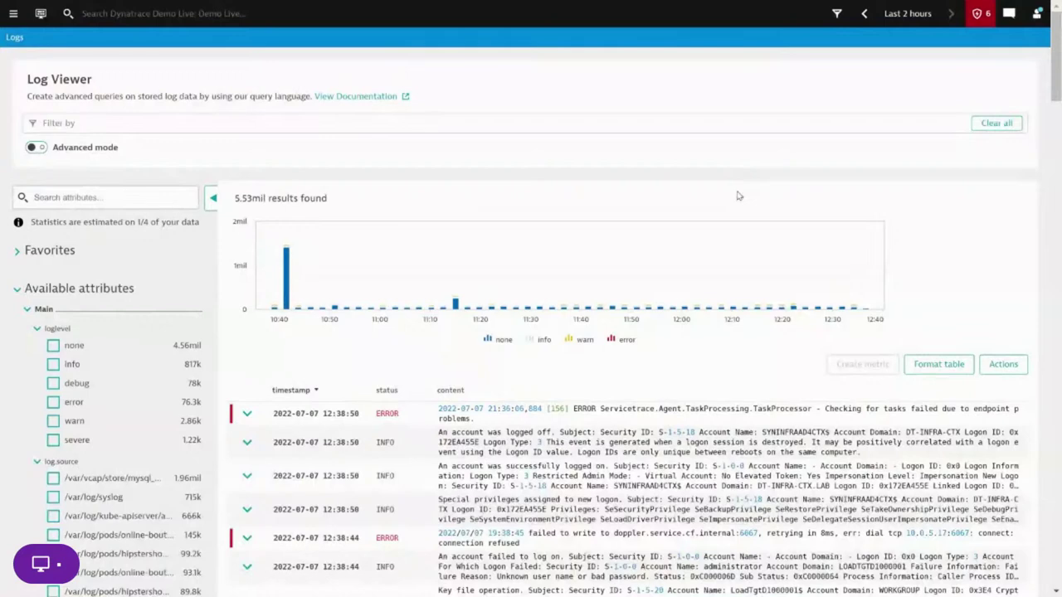
# Step: Filter the logs by log.source, searching for hips and picking the /var/log/pods/hipstershop-prod_frontend-6fffb98c7d source
pyautogui.click(356, 119)
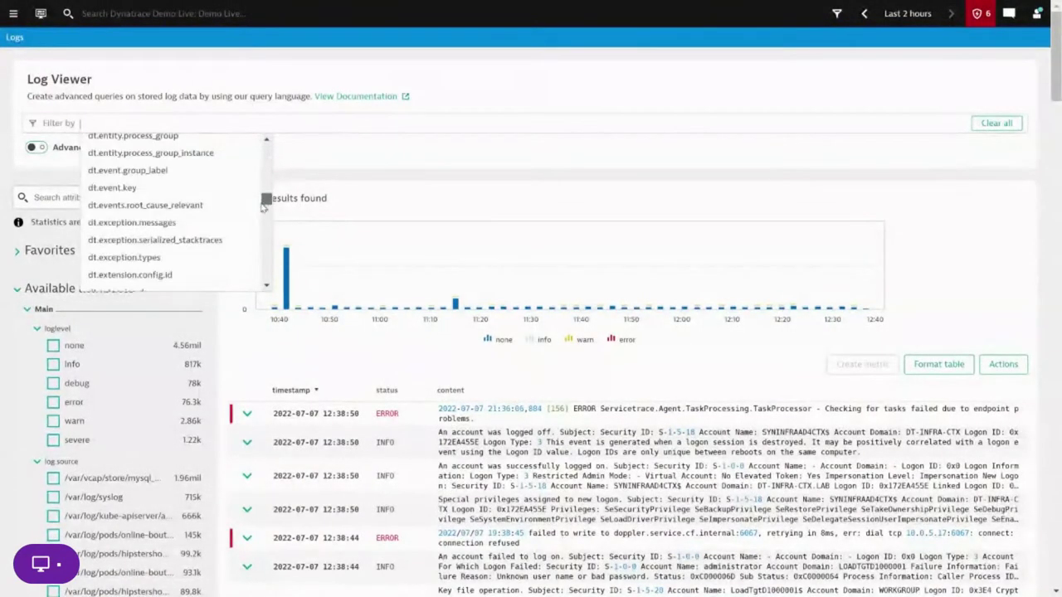
pyautogui.scroll(-2, 266, 190)
pyautogui.write('log.s')
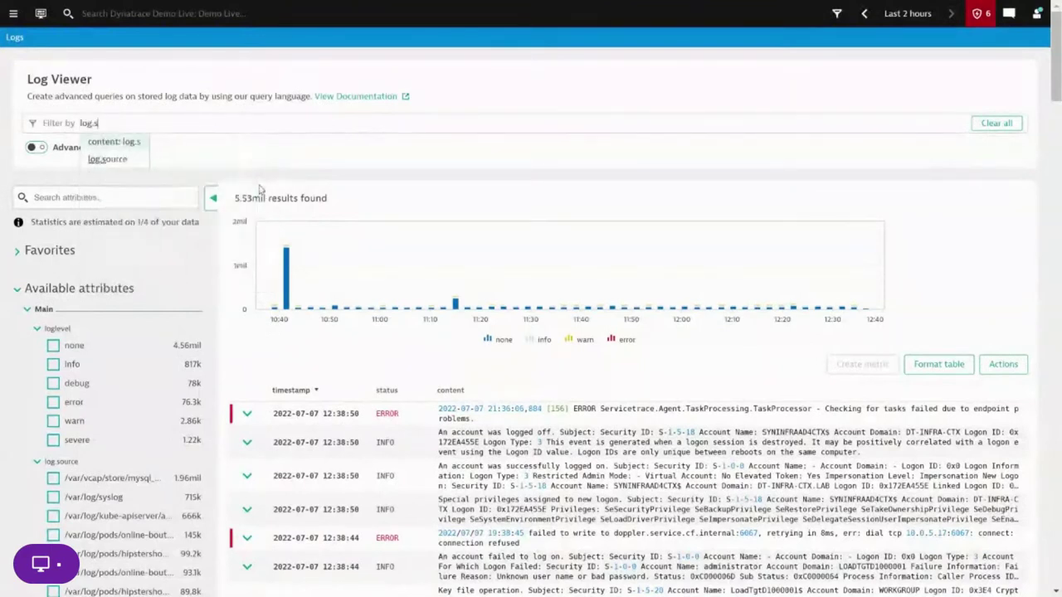
pyautogui.click(110, 165)
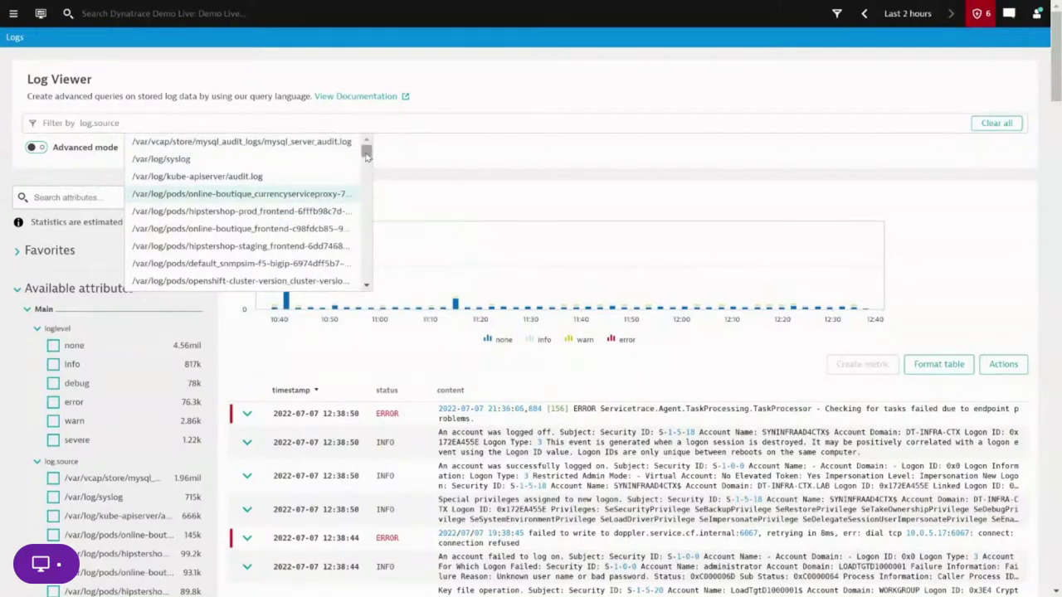
pyautogui.write('hips')
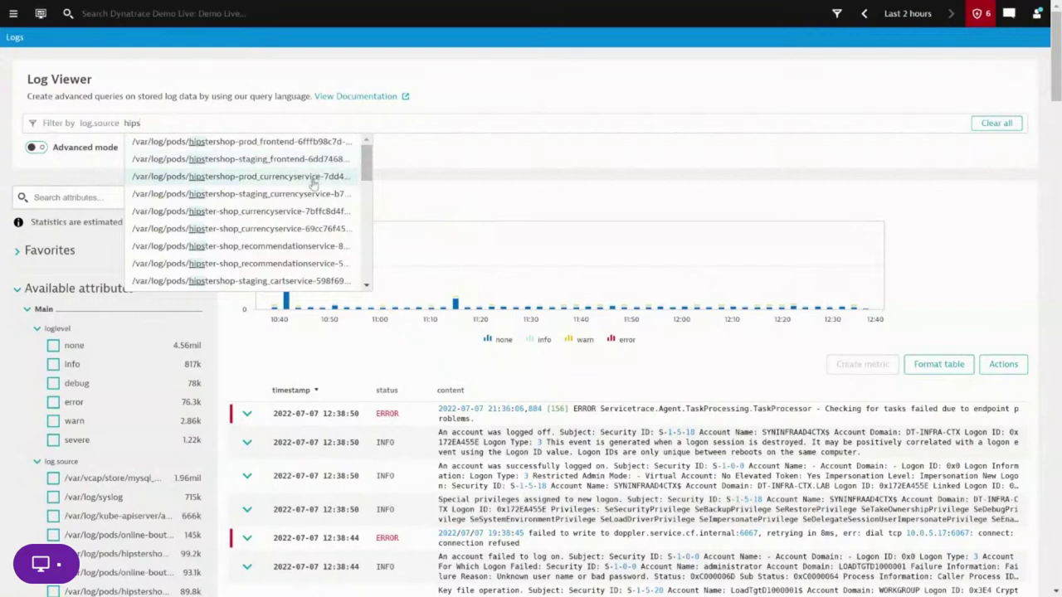
pyautogui.click(300, 143)
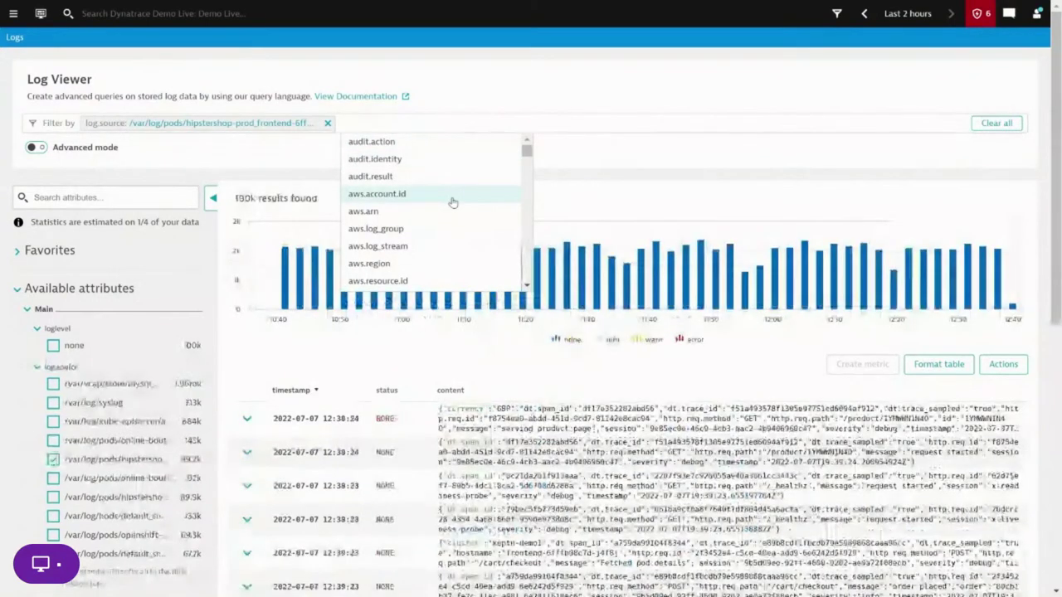
pyautogui.click(624, 164)
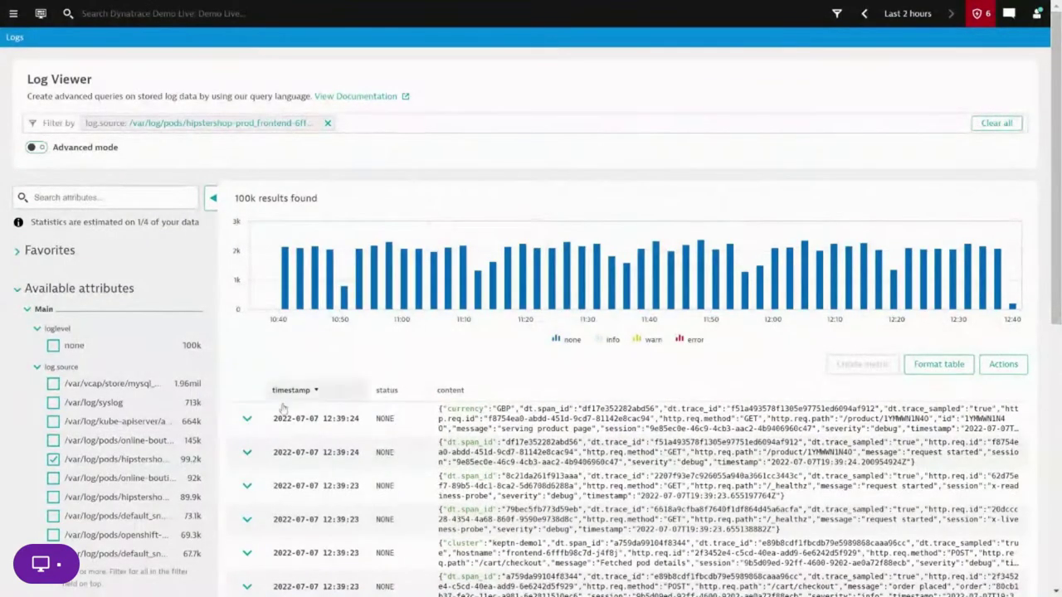
# Step: Expand the newest hipstershop-prod frontend log entry and review its context links and JSON message
pyautogui.click(247, 419)
pyautogui.scroll(-2, 622, 403)
pyautogui.scroll(-1, 663, 411)
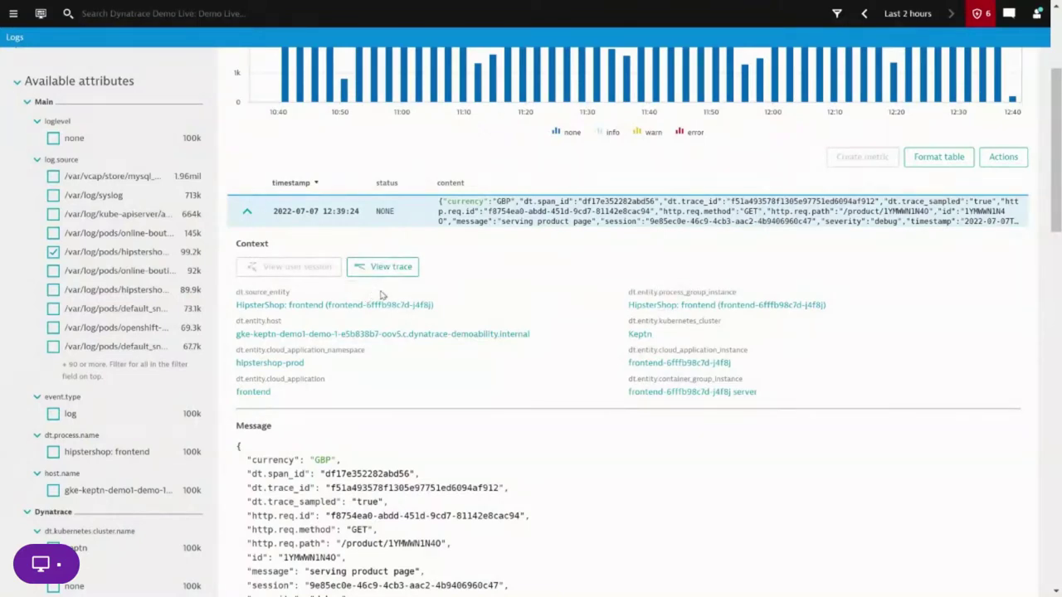
pyautogui.scroll(-3, 524, 311)
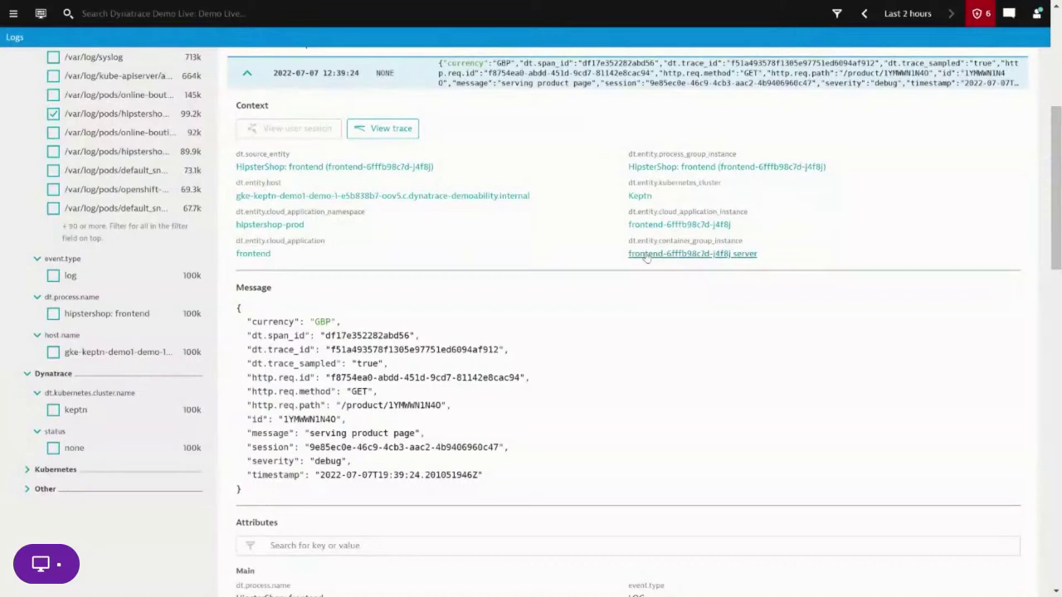
# Step: Open the distributed trace linked to the expanded log entry and look over its service call timeline
pyautogui.click(391, 130)
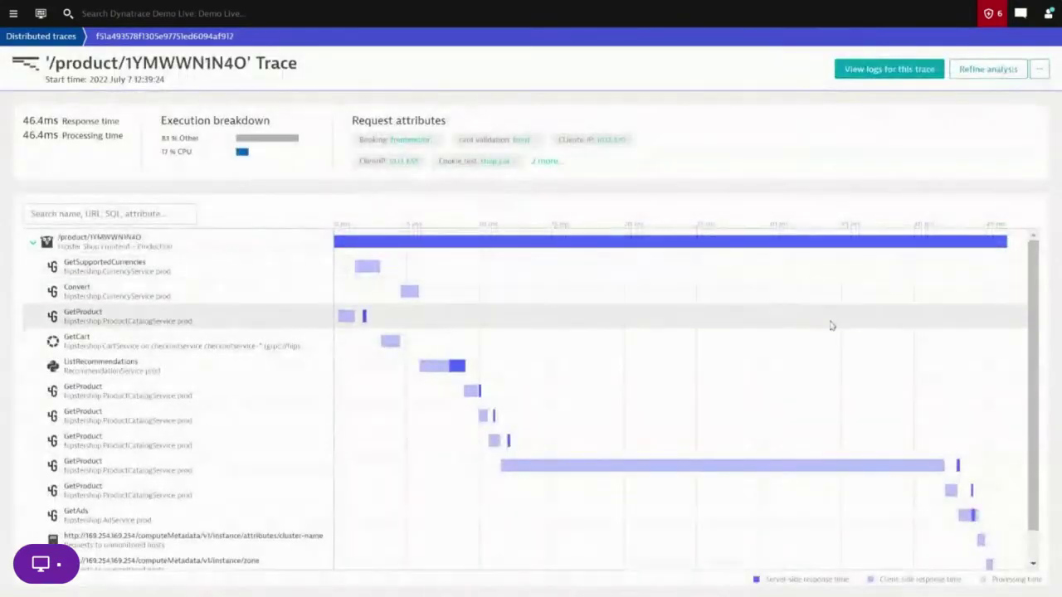
pyautogui.scroll(-1, 732, 406)
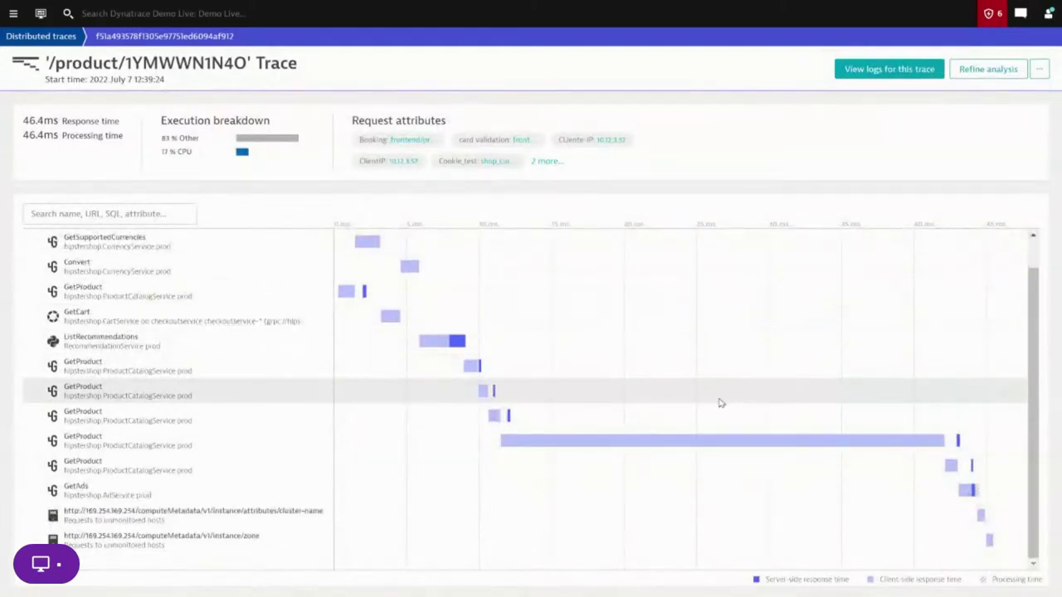
pyautogui.scroll(1, 718, 402)
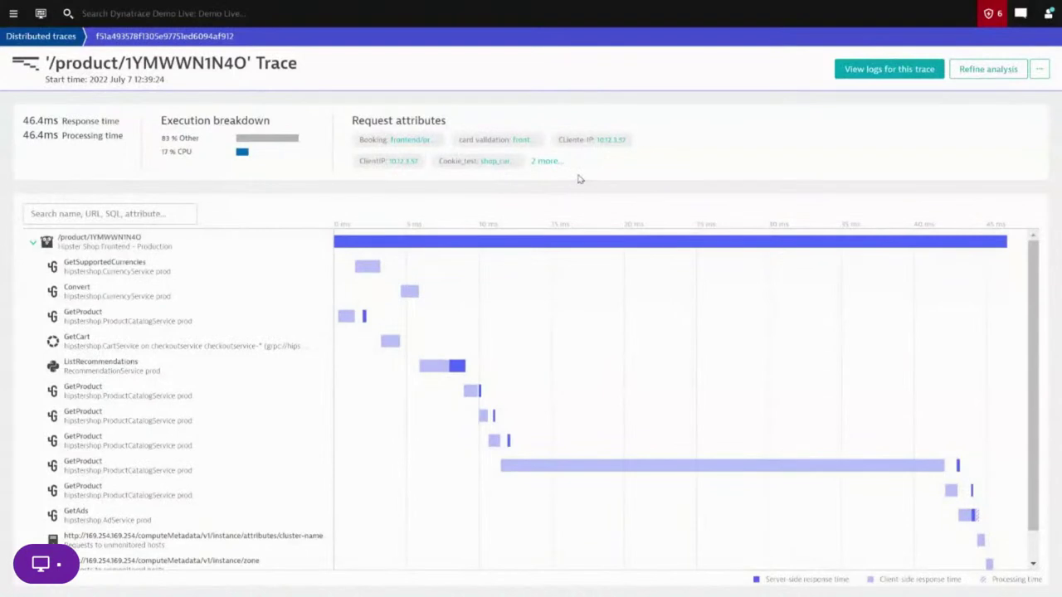
# Step: Show all request attributes of the /product/1YMWWN1N4O trace and review its topology, metadata, request header and called services
pyautogui.click(543, 163)
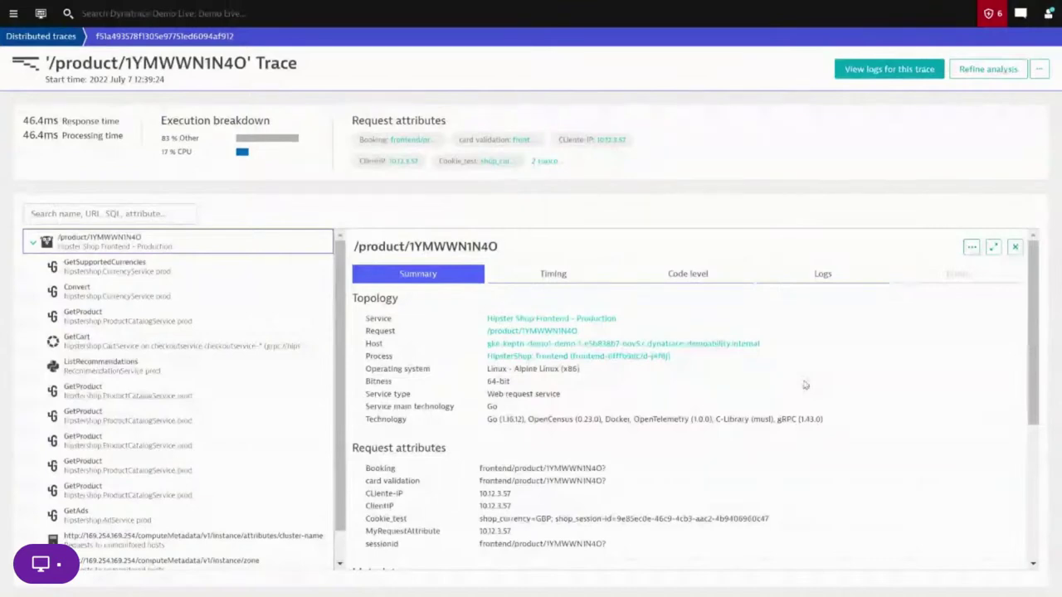
pyautogui.scroll(-1, 804, 385)
pyautogui.scroll(-1, 804, 385)
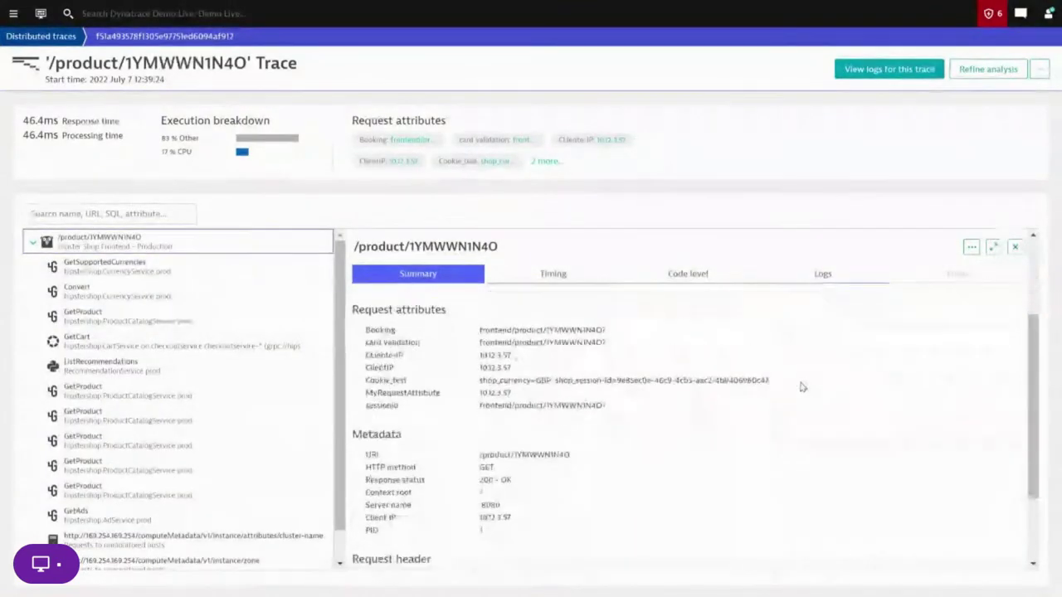
pyautogui.scroll(-2, 834, 361)
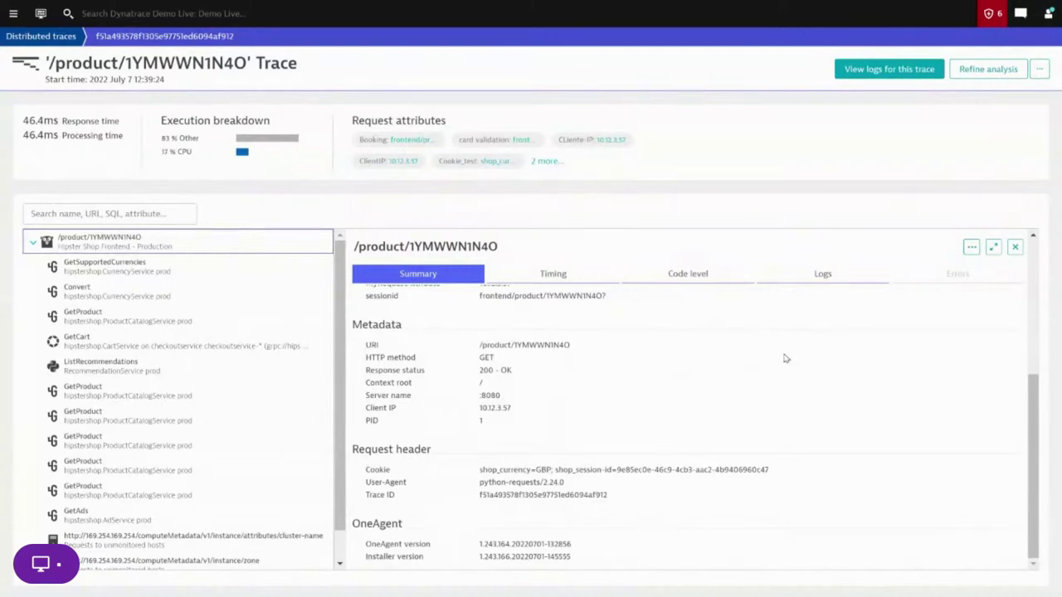
pyautogui.scroll(1, 786, 358)
pyautogui.scroll(4, 786, 358)
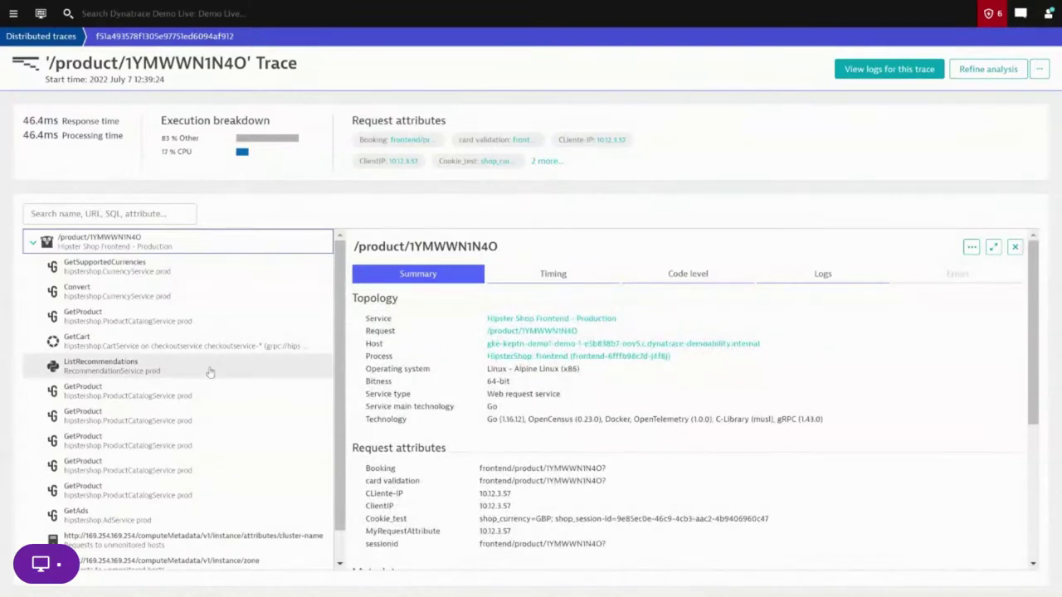
pyautogui.scroll(-1, 241, 382)
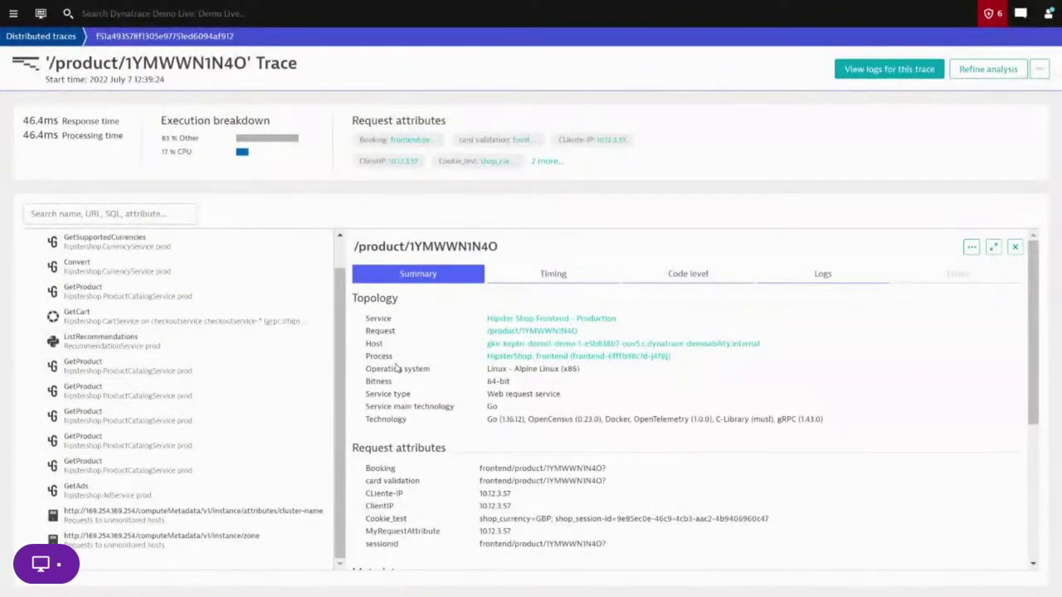
pyautogui.scroll(1, 229, 317)
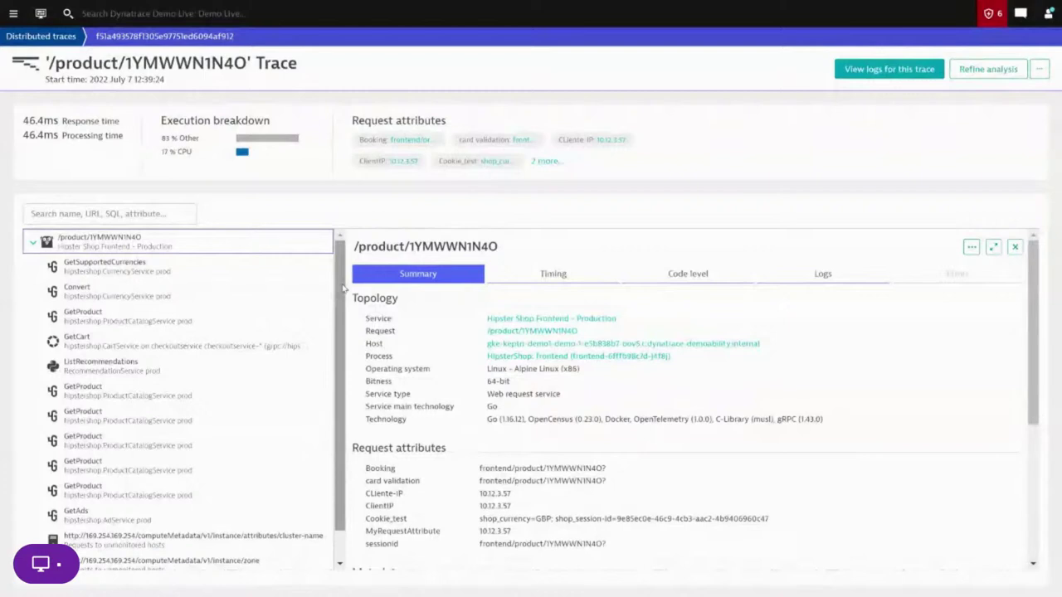
pyautogui.moveTo(343, 288); pyautogui.dragTo(340, 248)
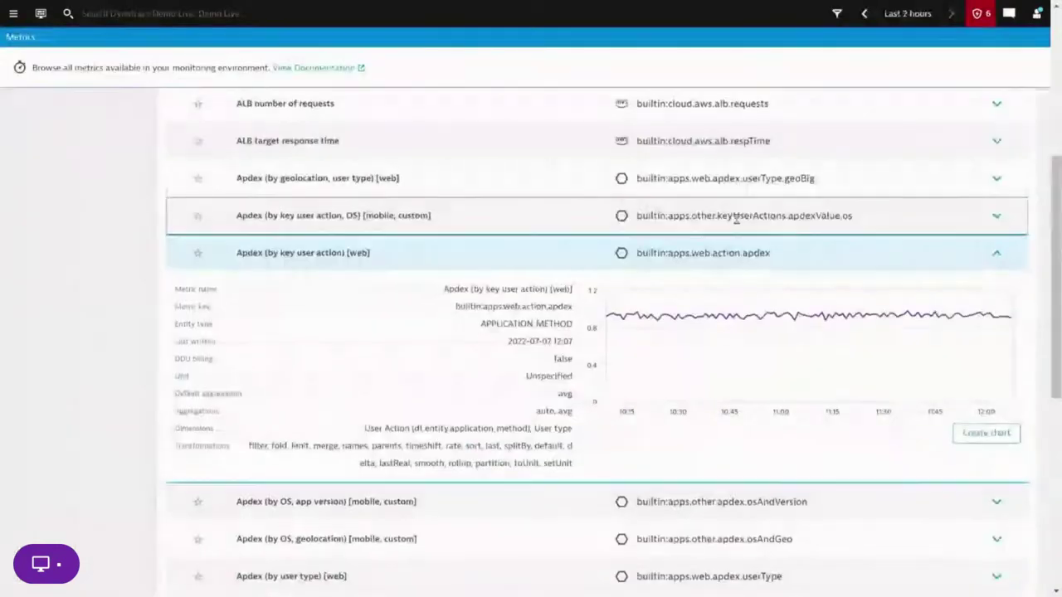
# Step: Browse the Metrics list and inspect the chart of the Apdex (by key user action) [web] metric
pyautogui.scroll(3, 735, 225)
pyautogui.scroll(-2, 735, 225)
pyautogui.scroll(-2, 735, 226)
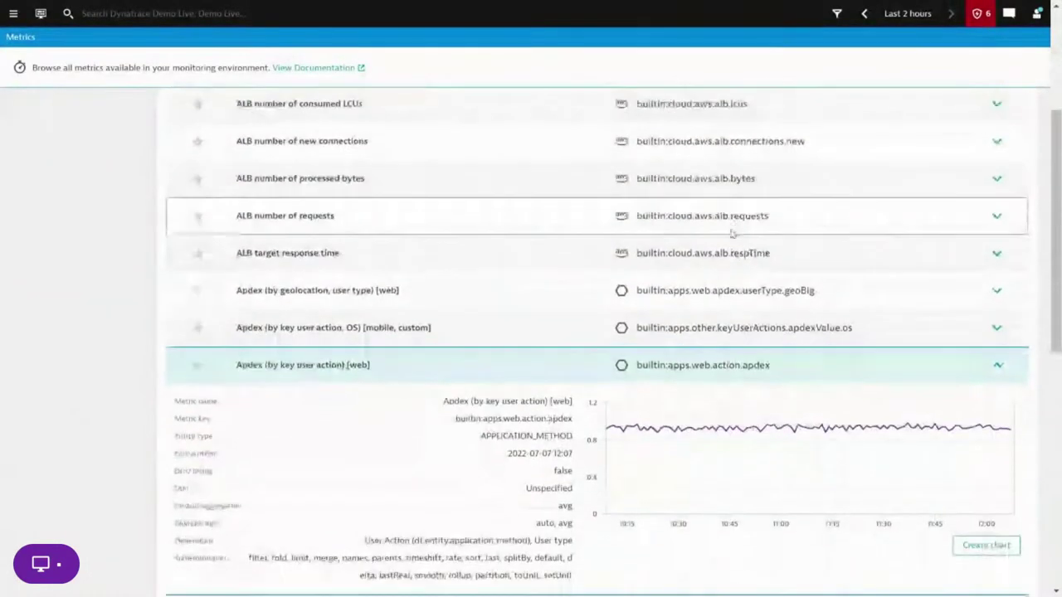
pyautogui.moveTo(735, 384)
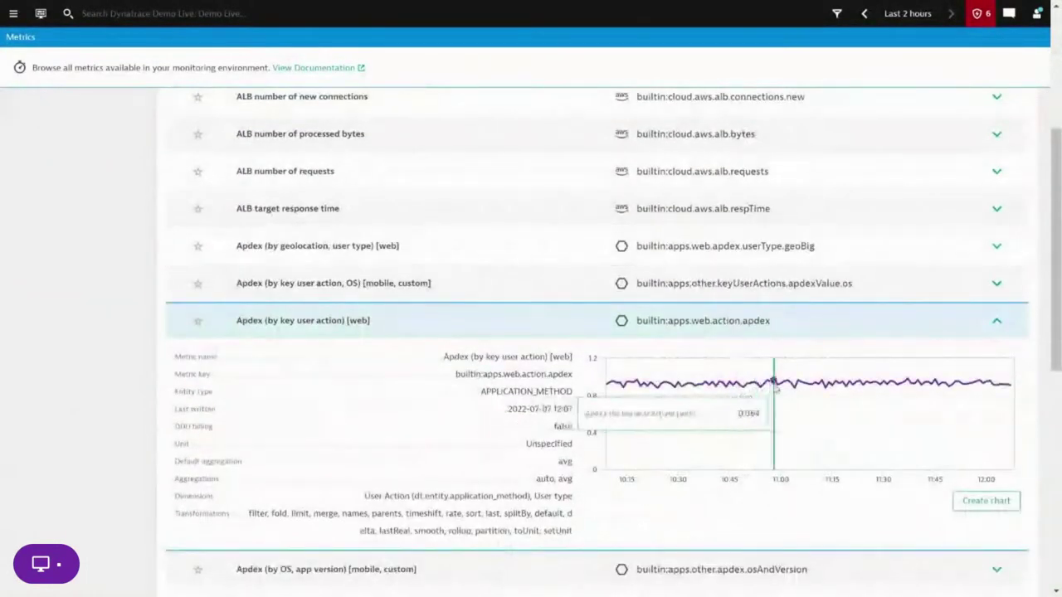
pyautogui.scroll(-2, 559, 392)
pyautogui.scroll(10, 559, 392)
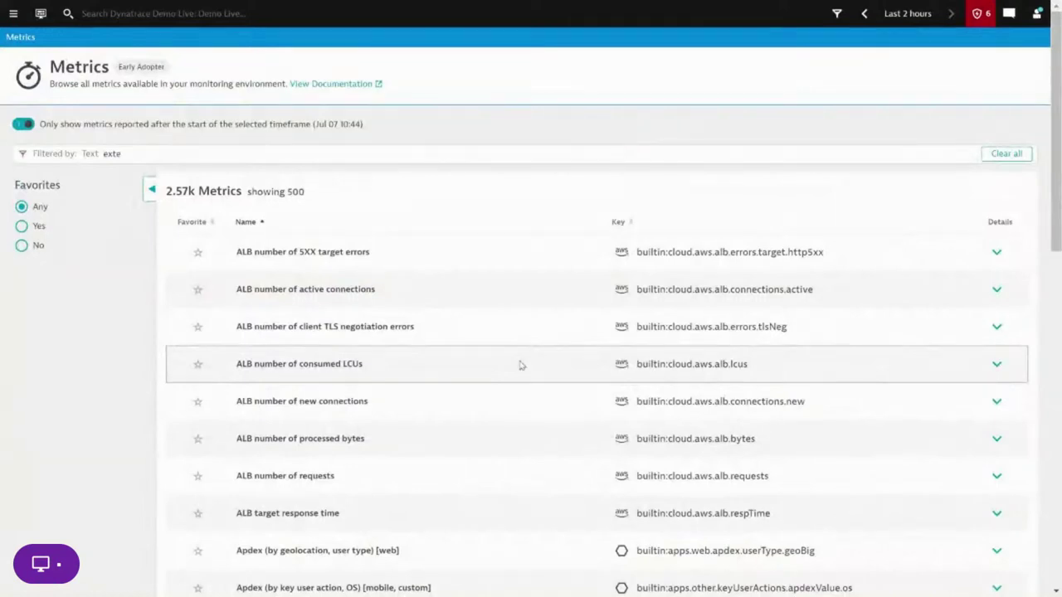
pyautogui.scroll(-1, 522, 365)
pyautogui.scroll(1, 521, 365)
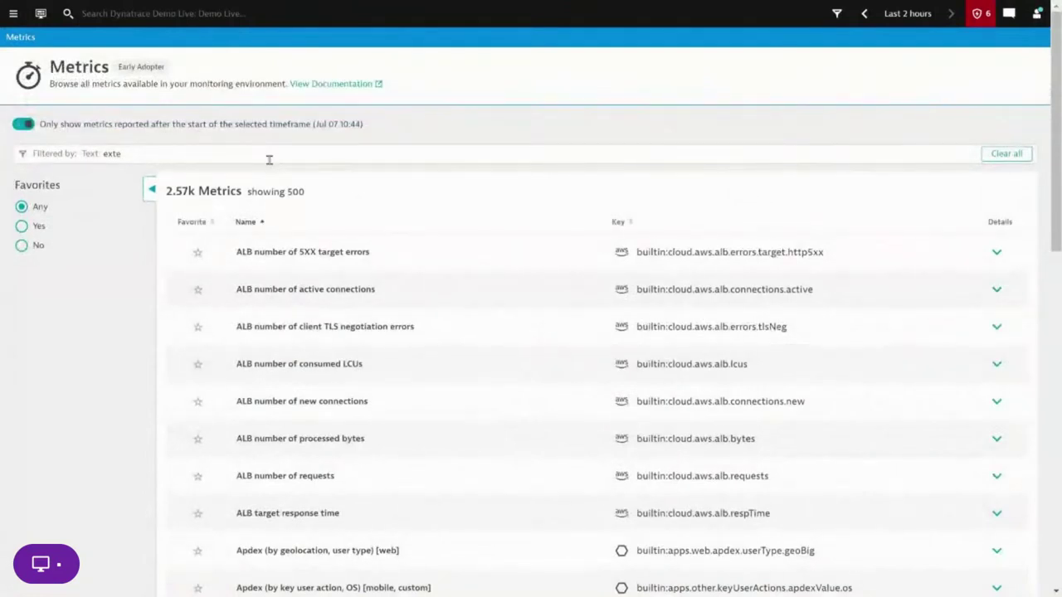
pyautogui.click(11, 12)
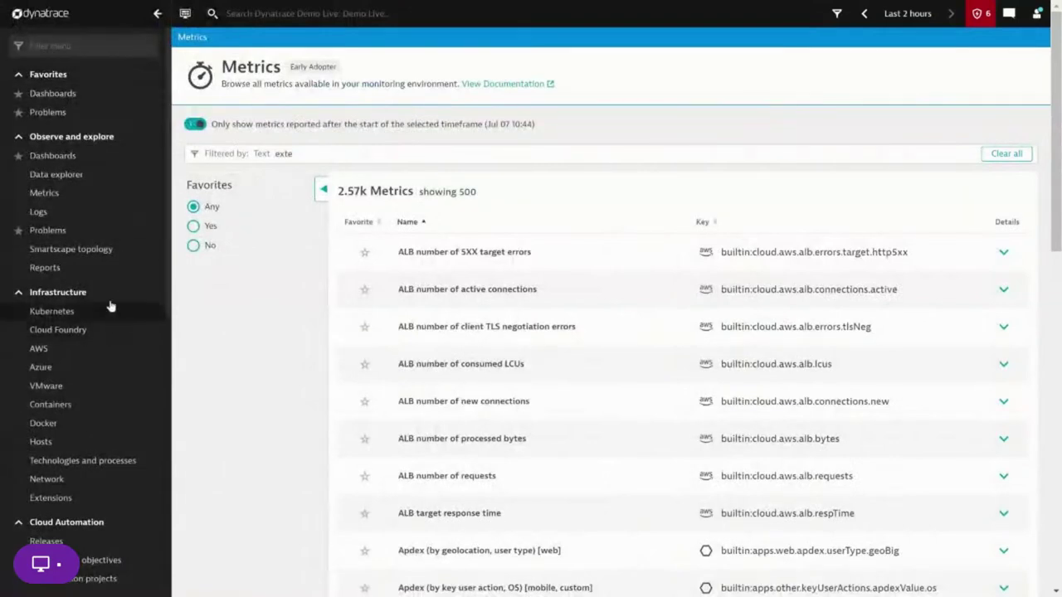
pyautogui.click(158, 13)
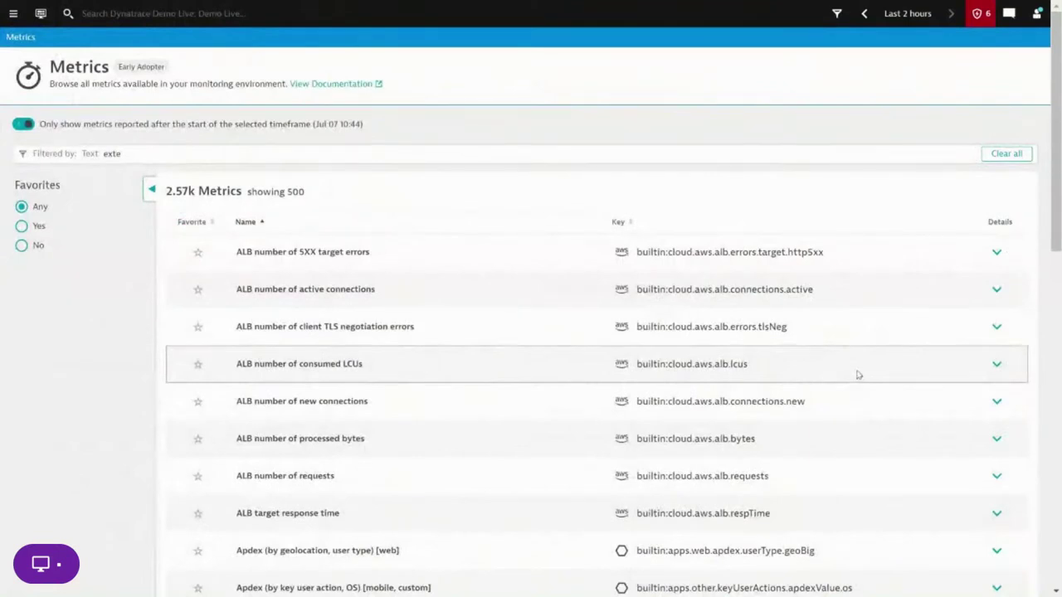
# Step: Examine the total metric count and the Apdex (by key user action) [web] details, including its aggregations and its User Action and User type dimensions
pyautogui.moveTo(166, 191); pyautogui.dragTo(195, 190)
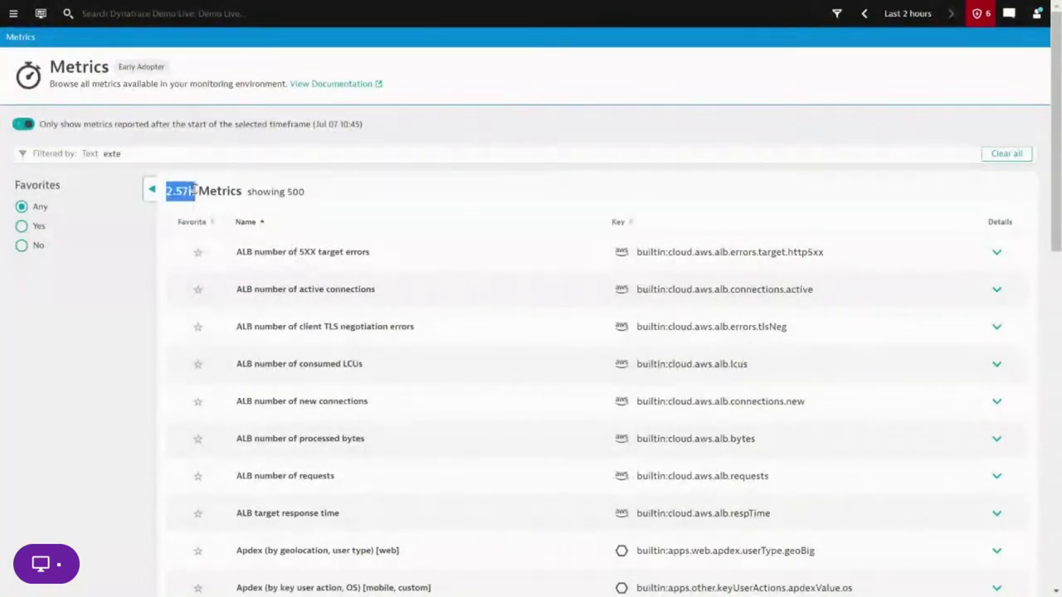
pyautogui.scroll(-5, 666, 265)
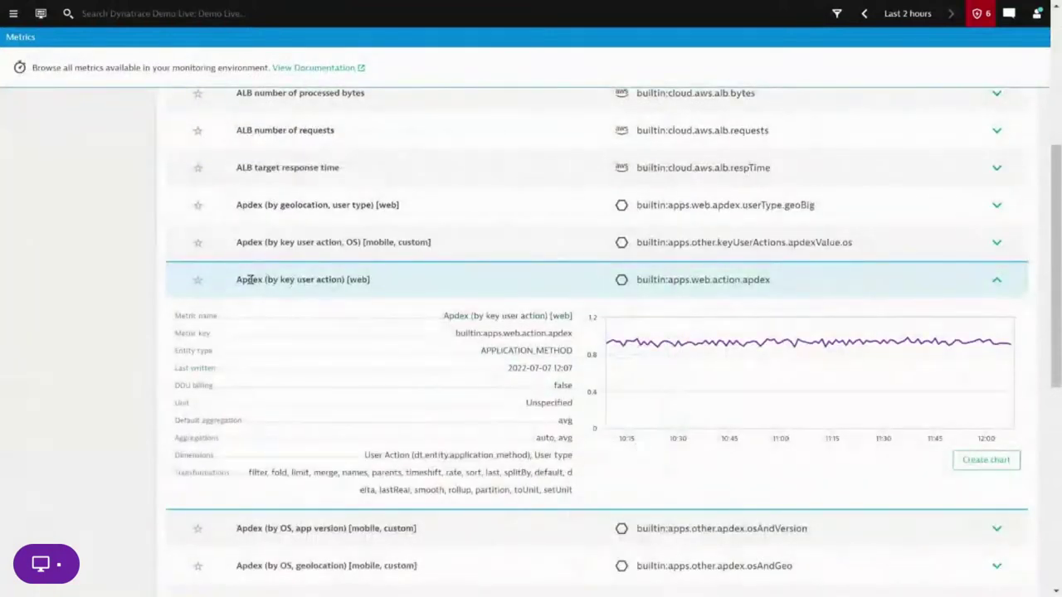
pyautogui.moveTo(251, 279); pyautogui.dragTo(393, 284)
pyautogui.click(395, 285)
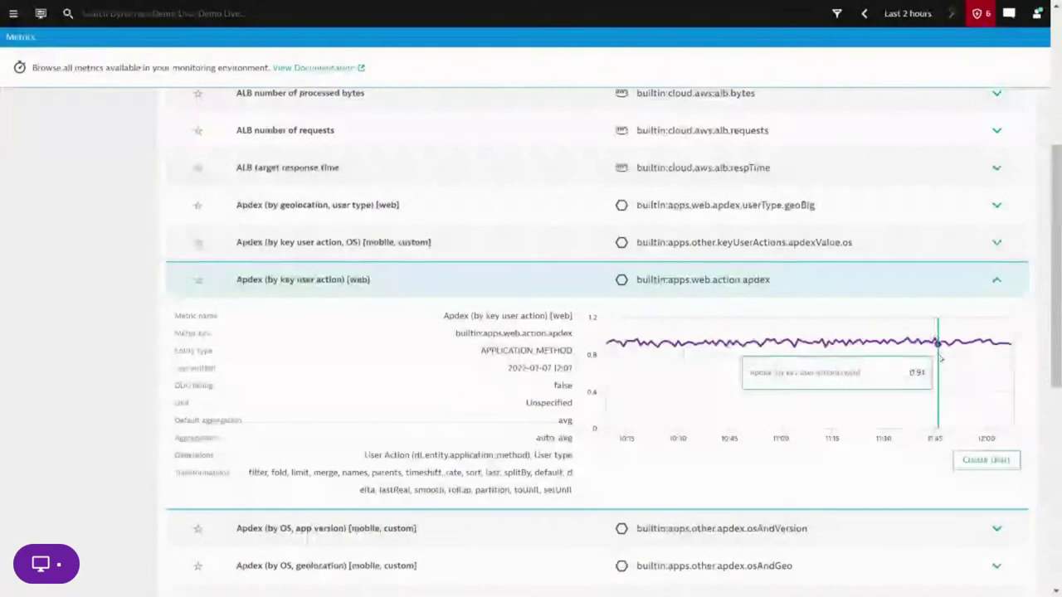
pyautogui.moveTo(574, 438); pyautogui.dragTo(514, 441)
pyautogui.click(513, 441)
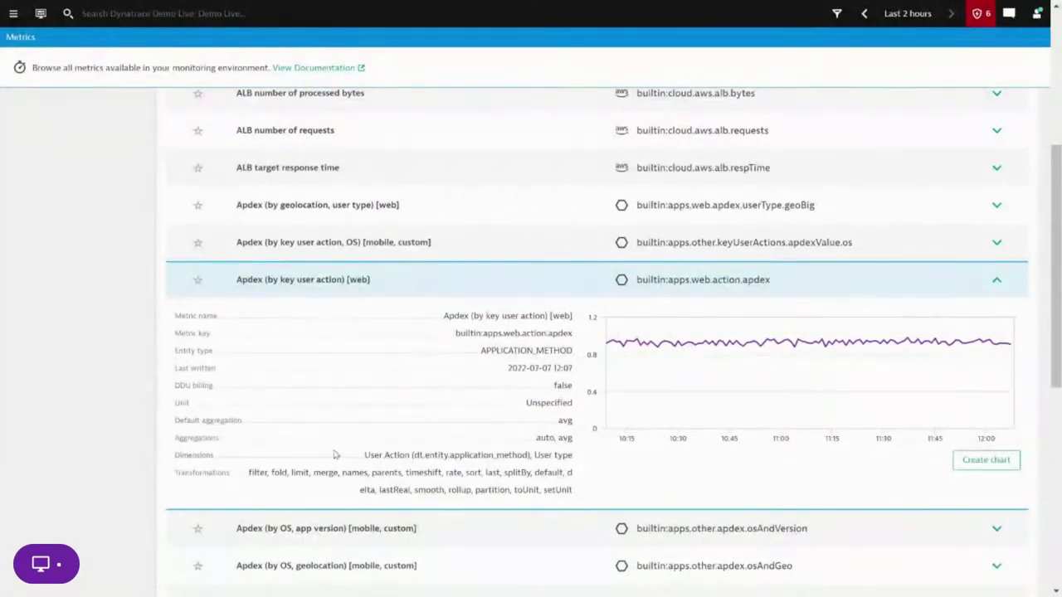
pyautogui.moveTo(363, 454); pyautogui.dragTo(443, 455)
pyautogui.click(394, 454)
pyautogui.moveTo(365, 455); pyautogui.dragTo(412, 454)
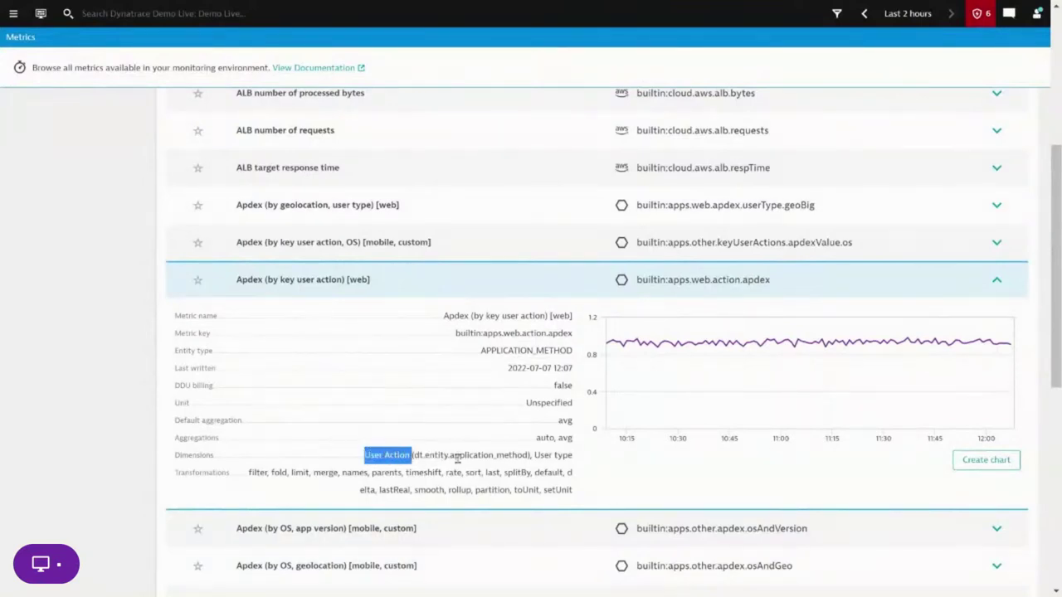
pyautogui.moveTo(535, 454); pyautogui.dragTo(574, 455)
pyautogui.click(590, 474)
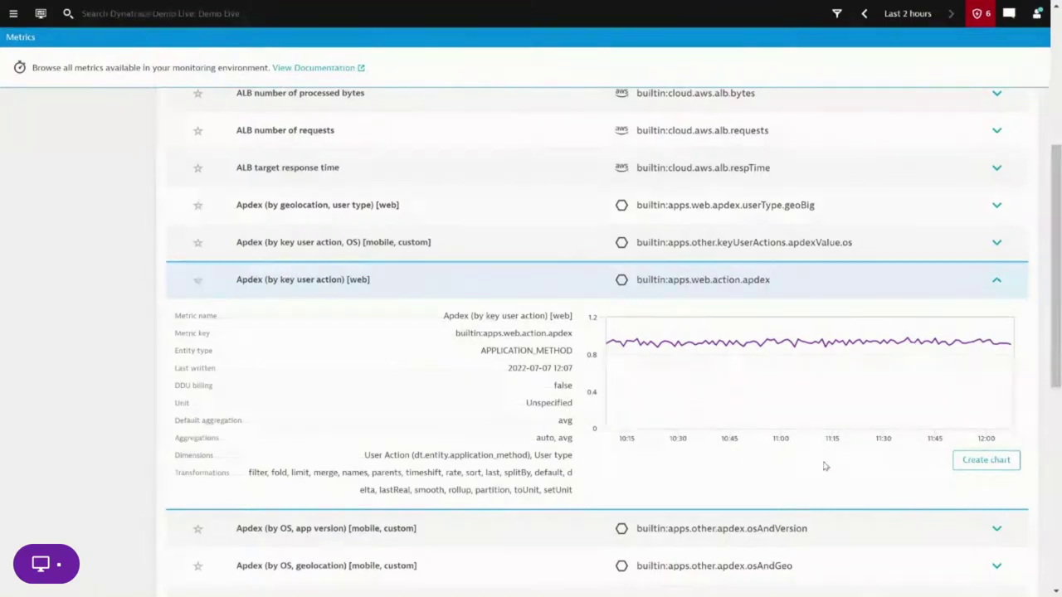
# Step: Create a chart from the Apdex (by key user action) [web] metric, split it by User Action and run the query
pyautogui.click(986, 461)
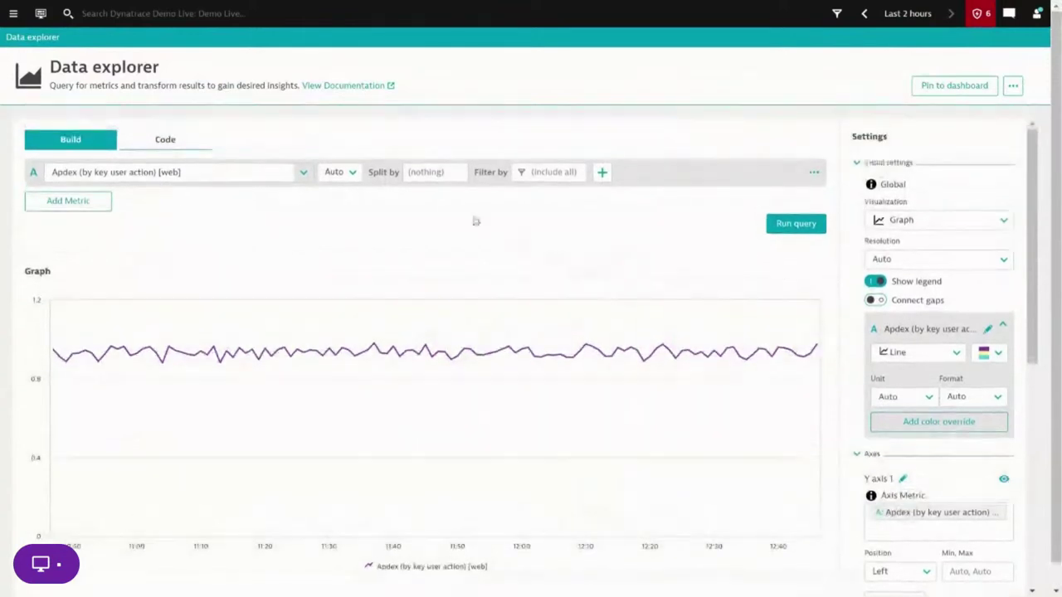
pyautogui.click(443, 172)
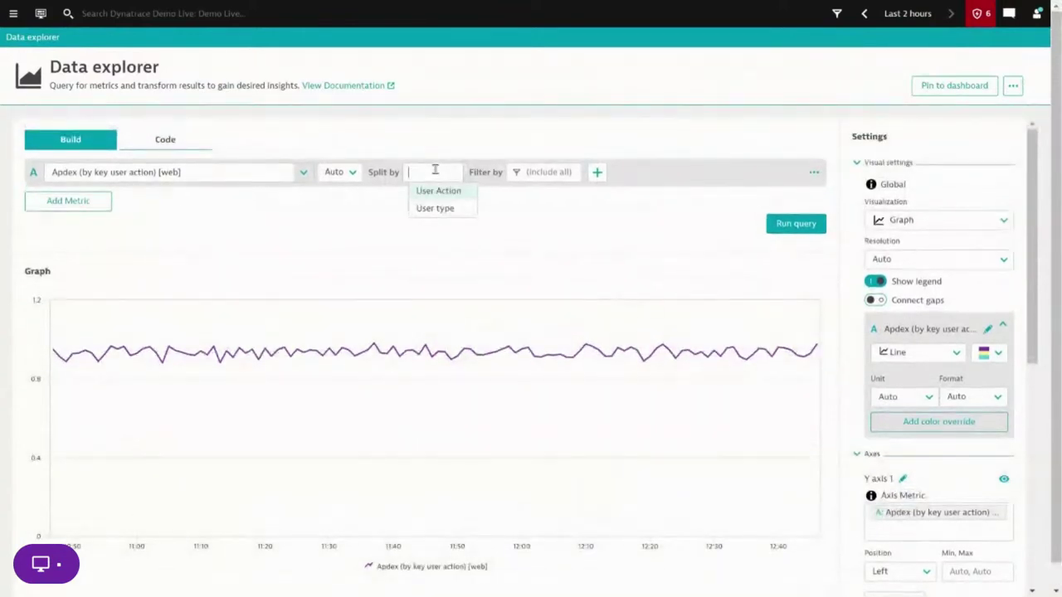
pyautogui.click(445, 192)
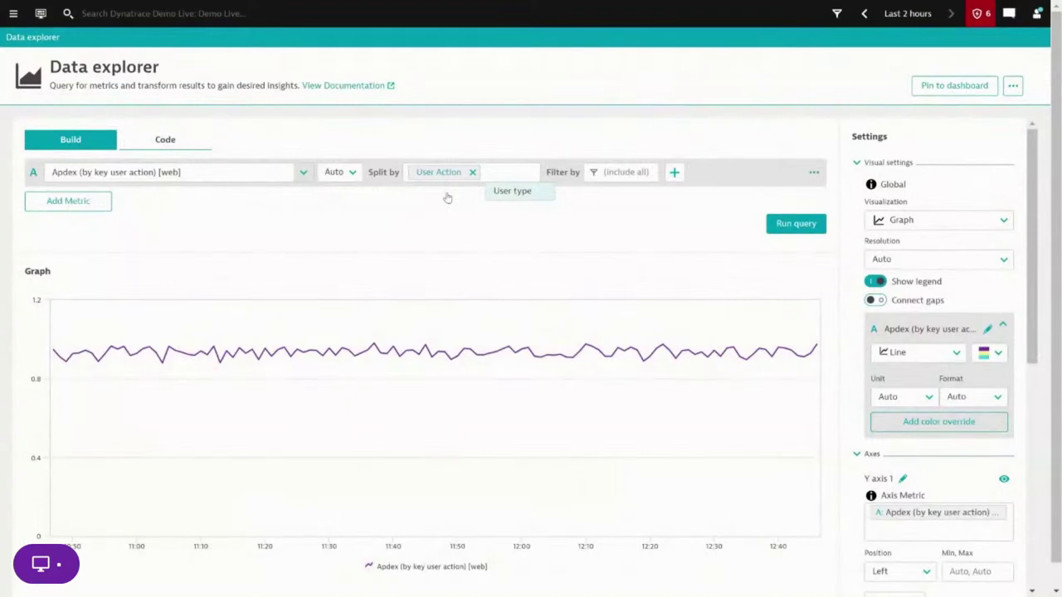
pyautogui.click(807, 232)
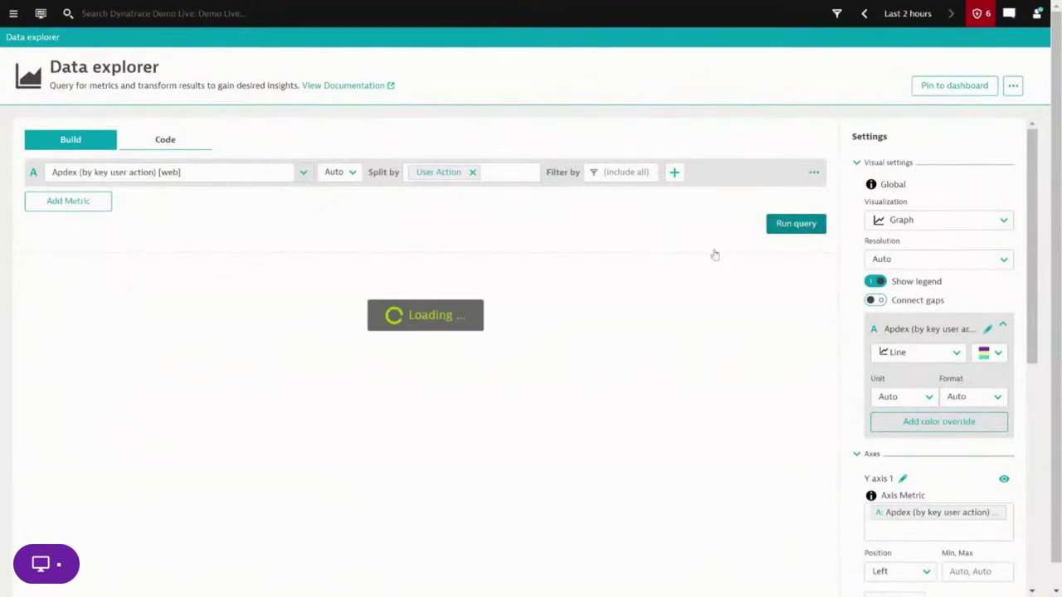
pyautogui.scroll(-1, 688, 235)
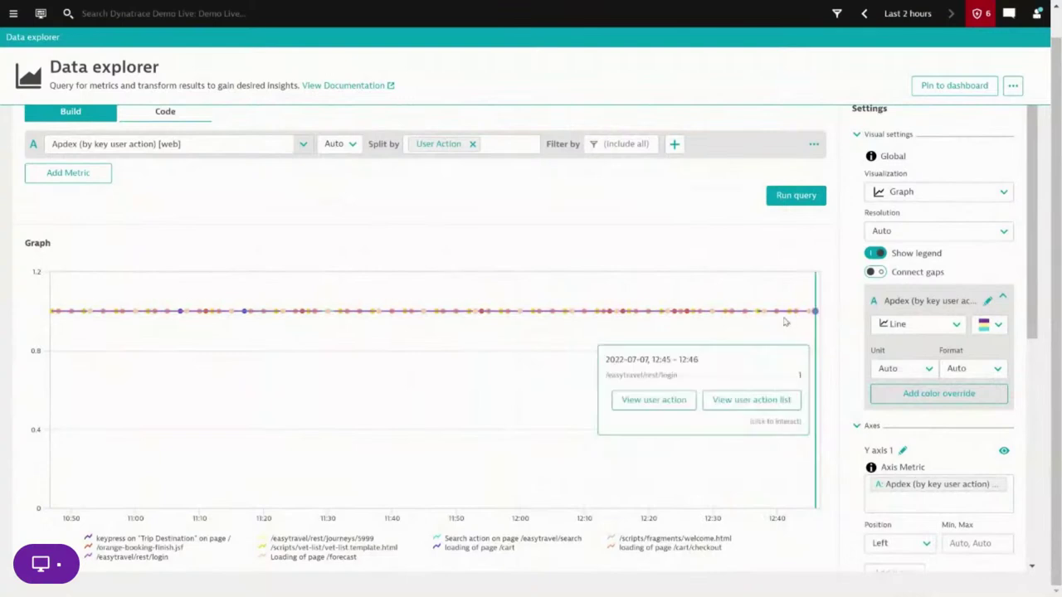
# Step: Add an empty second metric row to the query and show the chart style options of the Apdex metric
pyautogui.scroll(1, 440, 236)
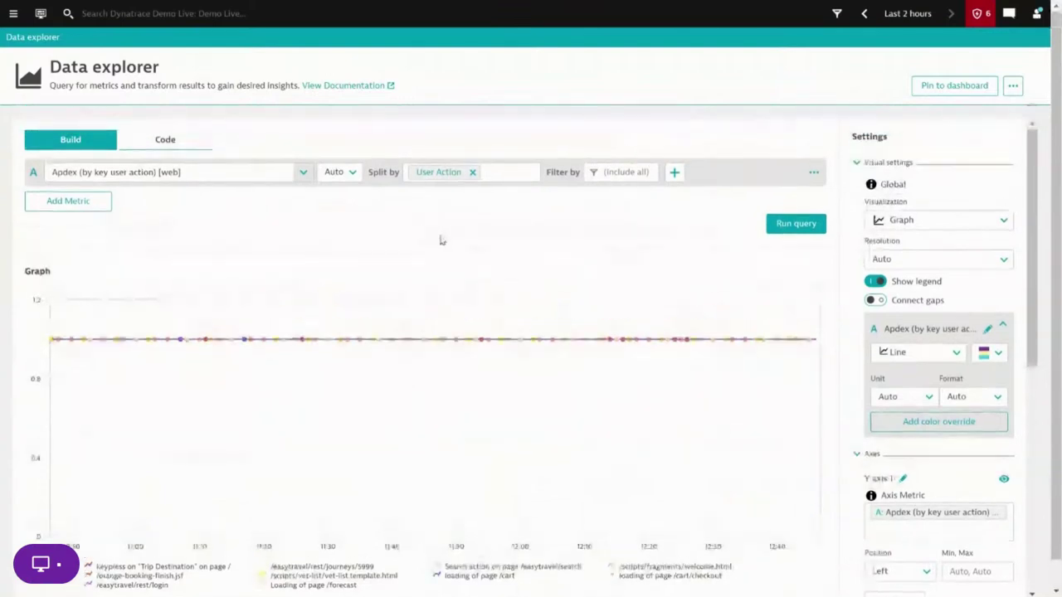
pyautogui.click(90, 203)
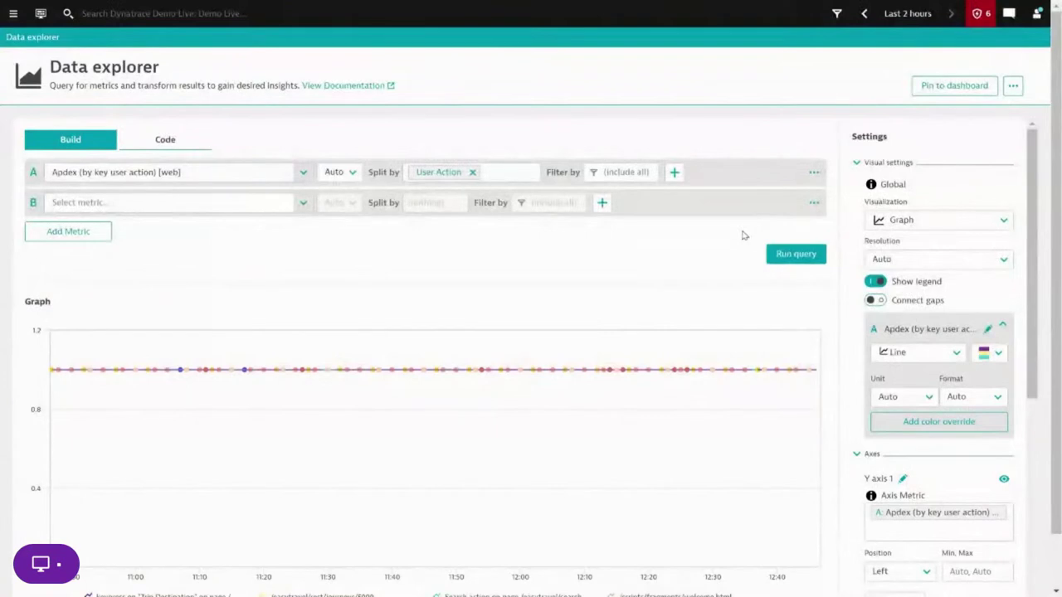
pyautogui.scroll(-1, 742, 236)
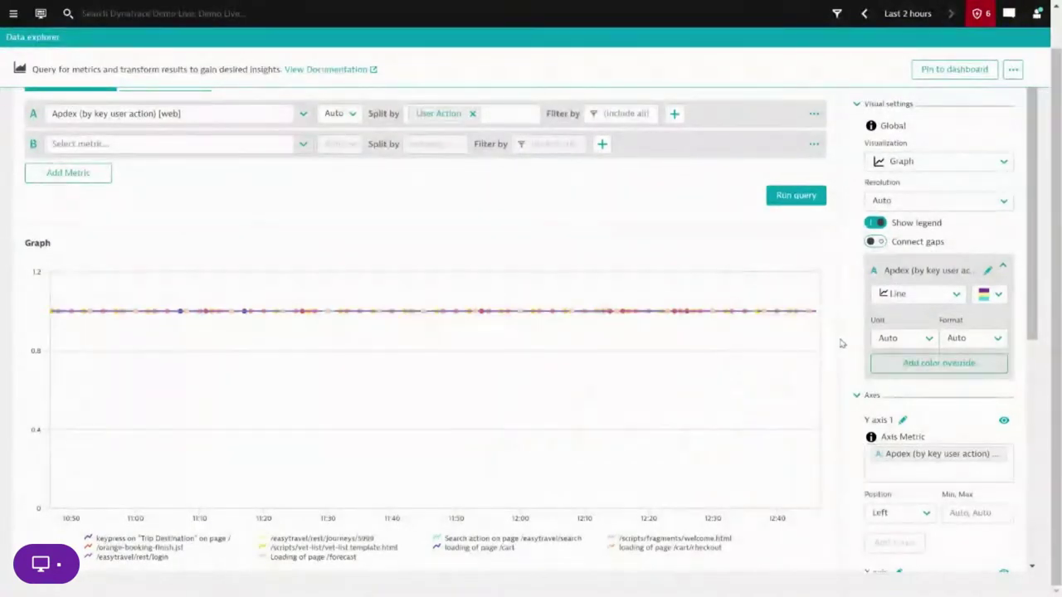
pyautogui.click(951, 300)
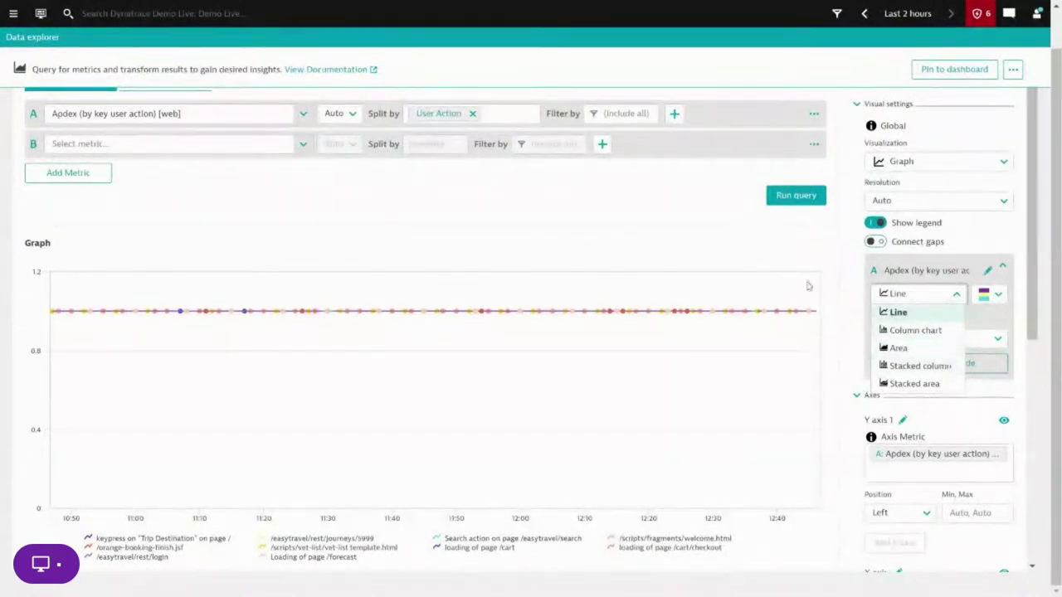
# Step: Try the Pie and Top list visualizations for the Apdex metric split by User Action
pyautogui.scroll(1, 927, 210)
pyautogui.click(988, 222)
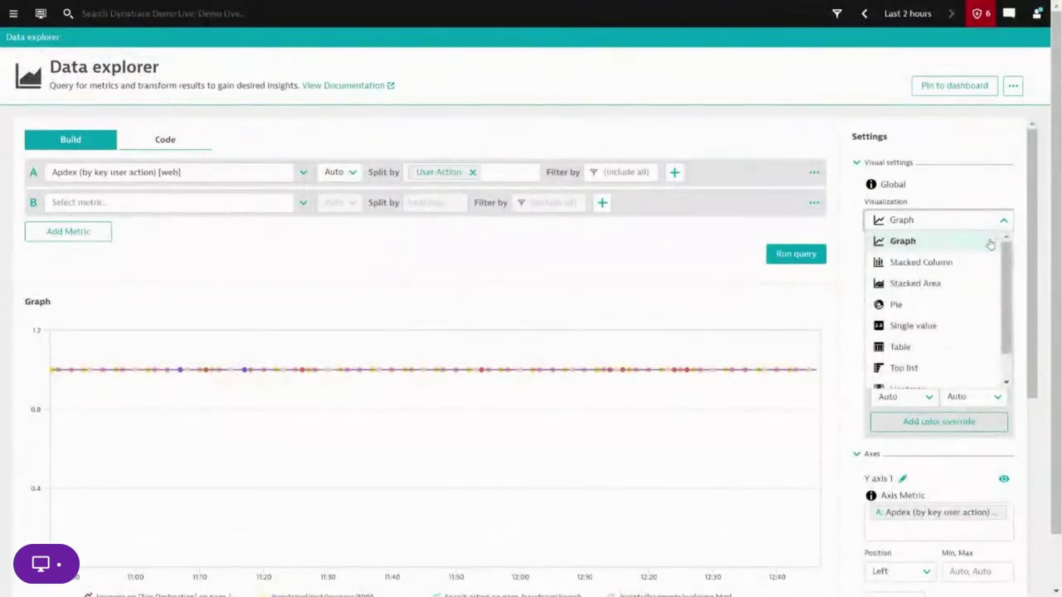
pyautogui.scroll(-1, 1009, 272)
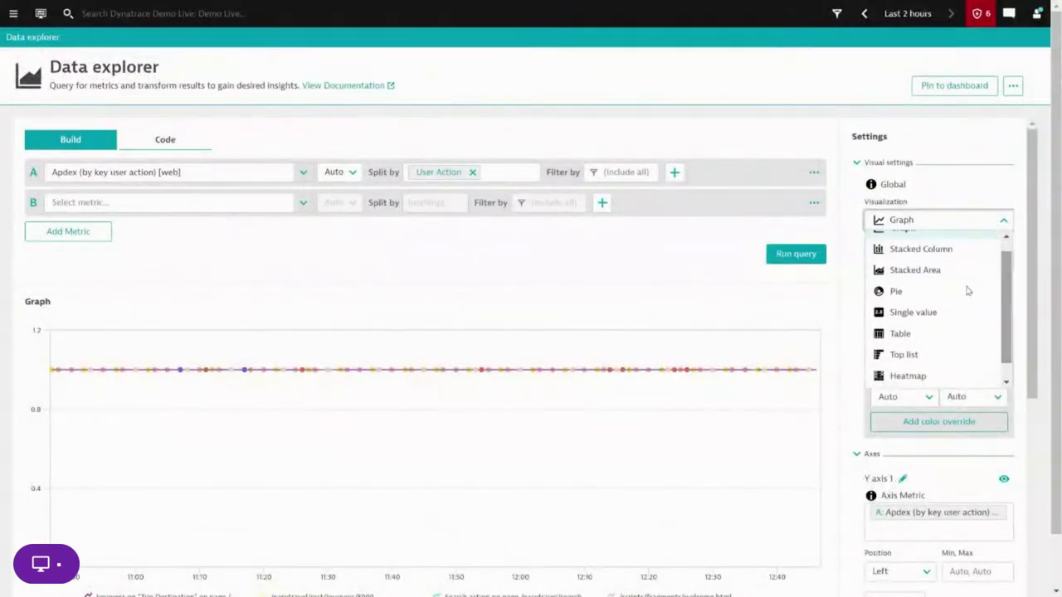
pyautogui.click(934, 297)
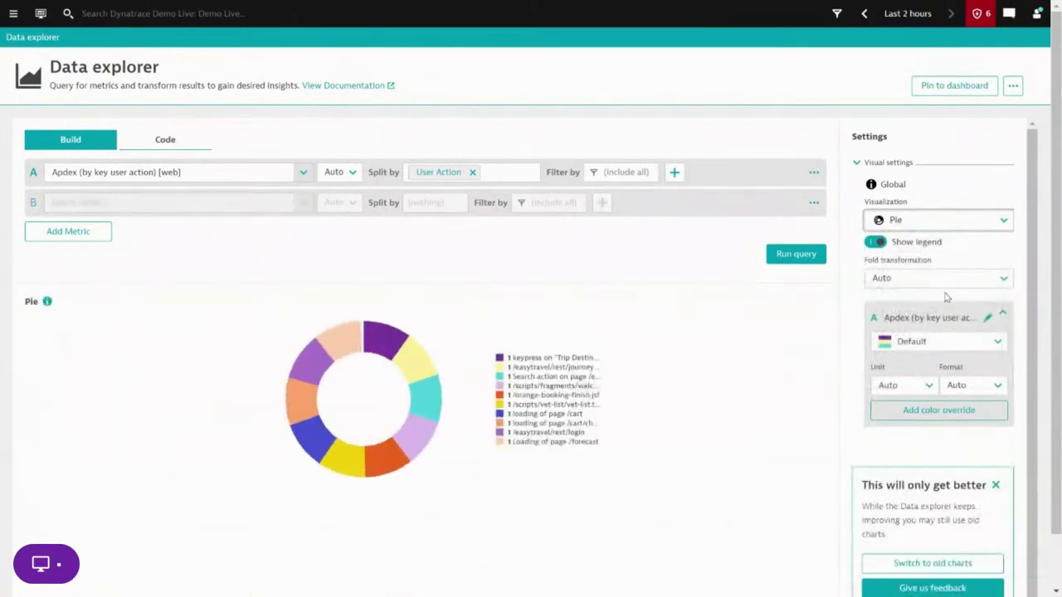
pyautogui.click(998, 224)
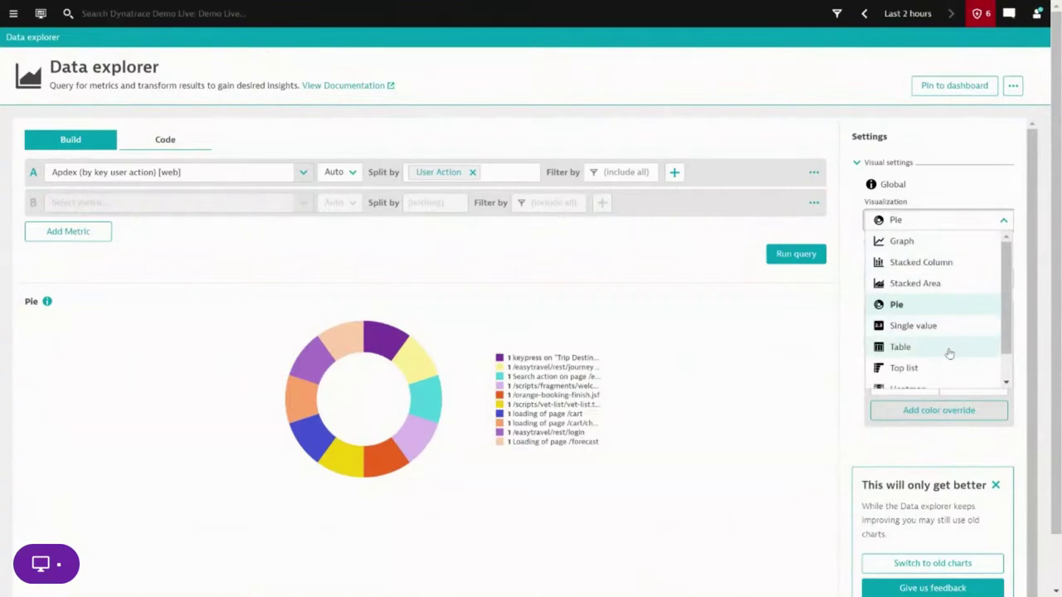
pyautogui.click(948, 367)
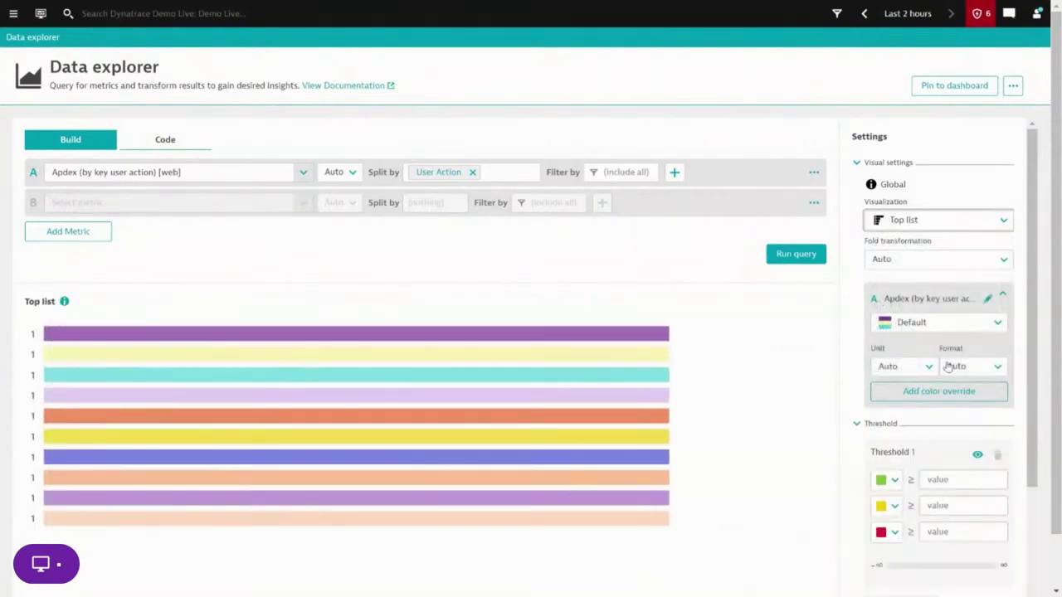
# Step: Set the visualization to Table and view the Apdex rows for each user action
pyautogui.click(1004, 224)
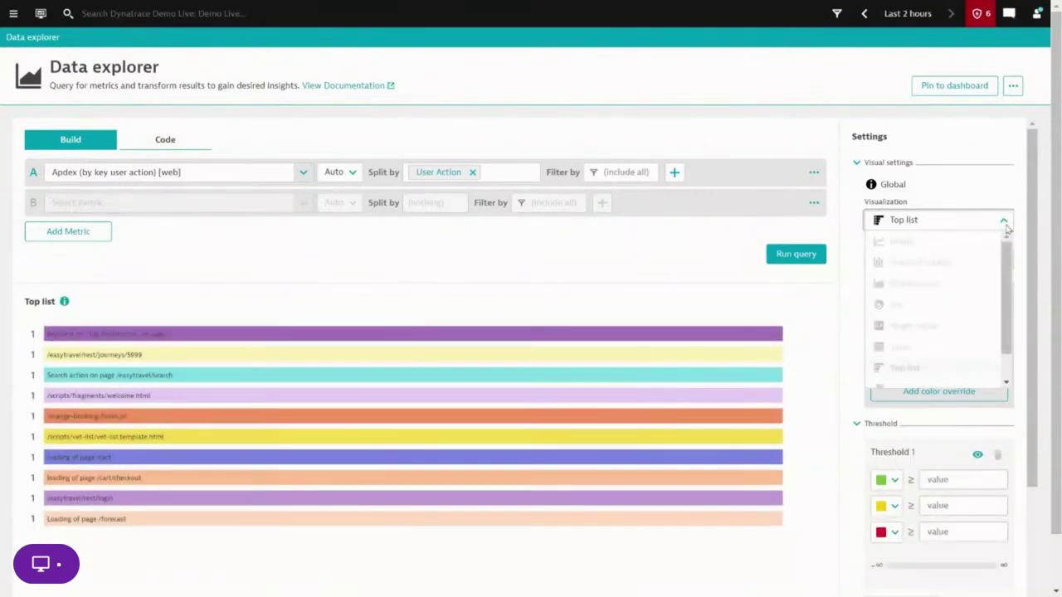
pyautogui.click(955, 346)
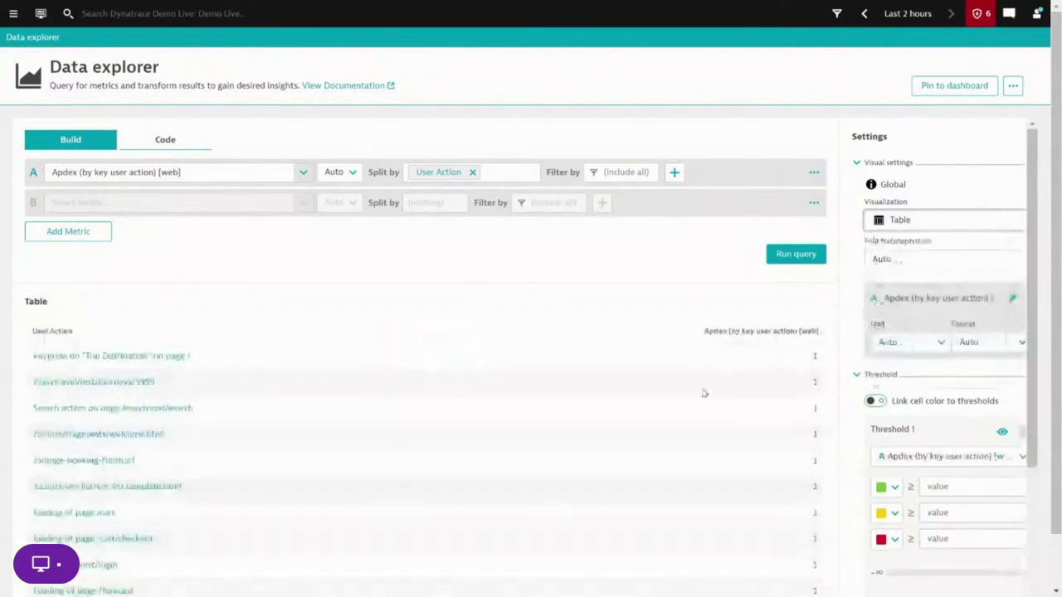
pyautogui.scroll(-1, 639, 317)
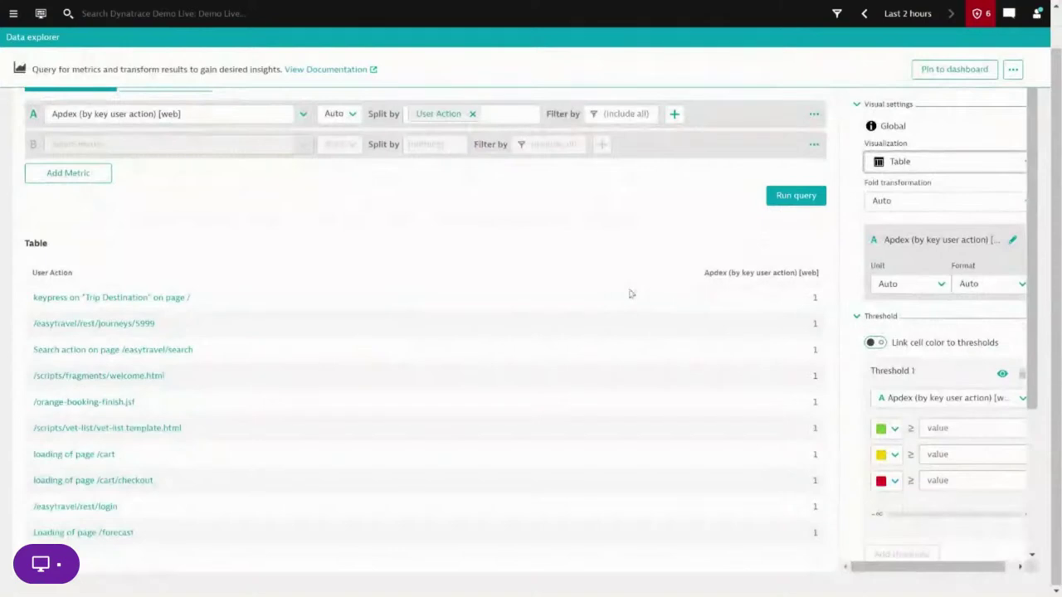
# Step: Examine the table's threshold settings, including the metric choice, the threshold colors and the value fields
pyautogui.moveTo(863, 569); pyautogui.dragTo(874, 567)
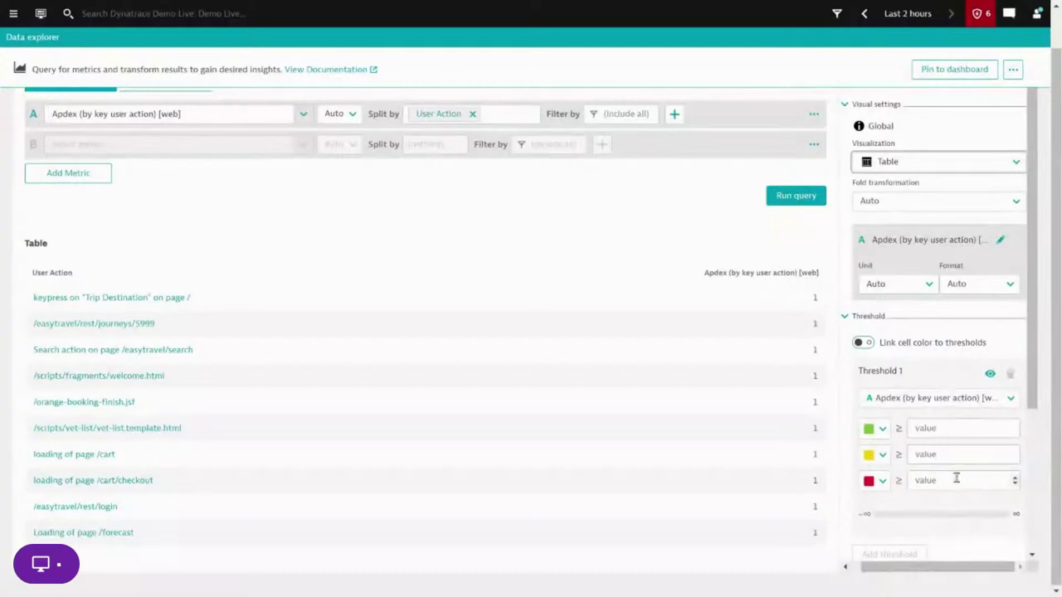
pyautogui.scroll(-3, 962, 472)
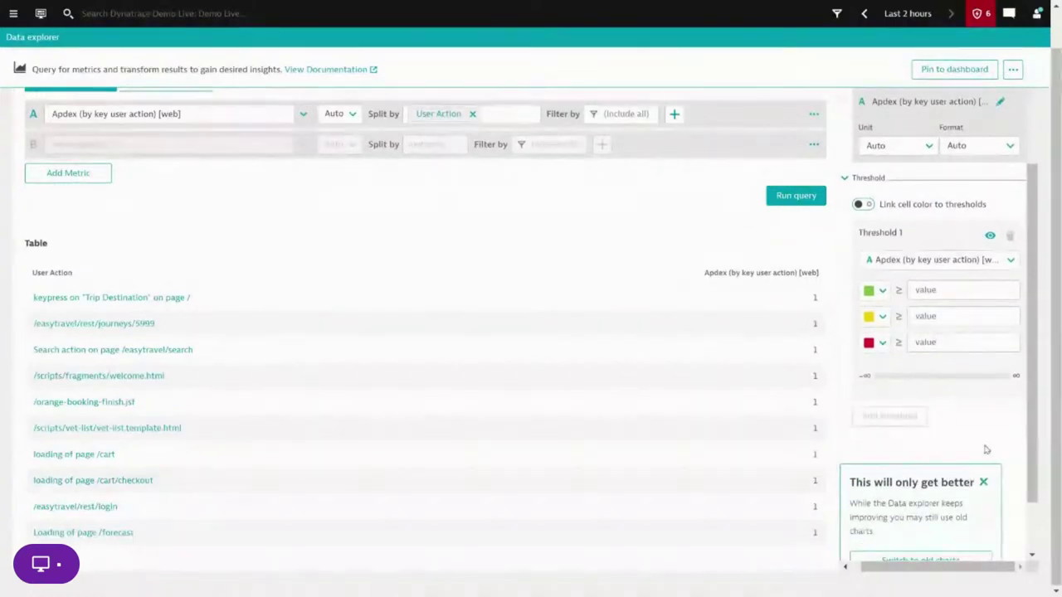
pyautogui.scroll(3, 983, 452)
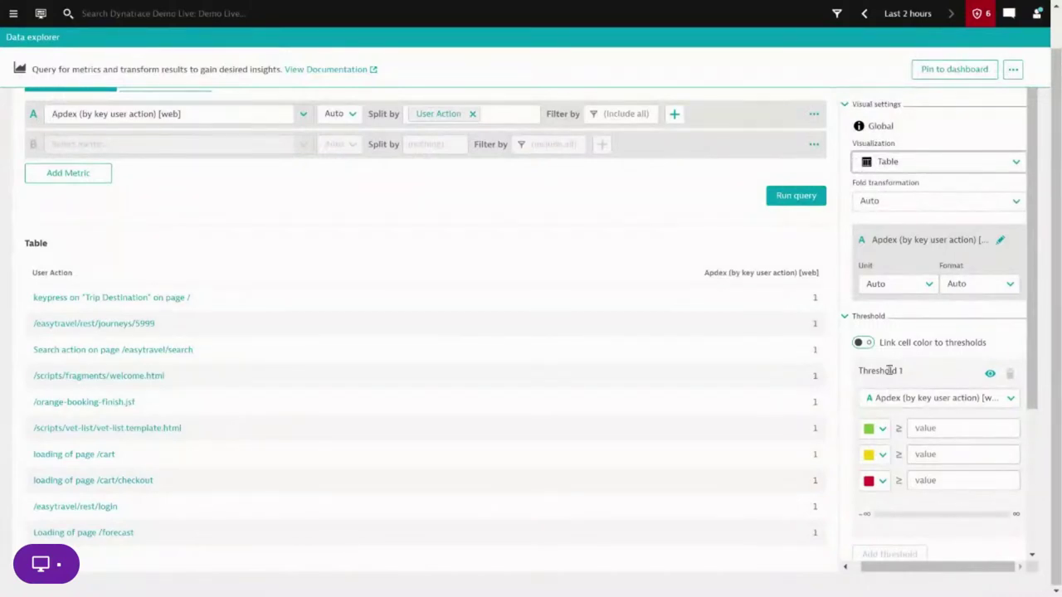
pyautogui.click(1014, 402)
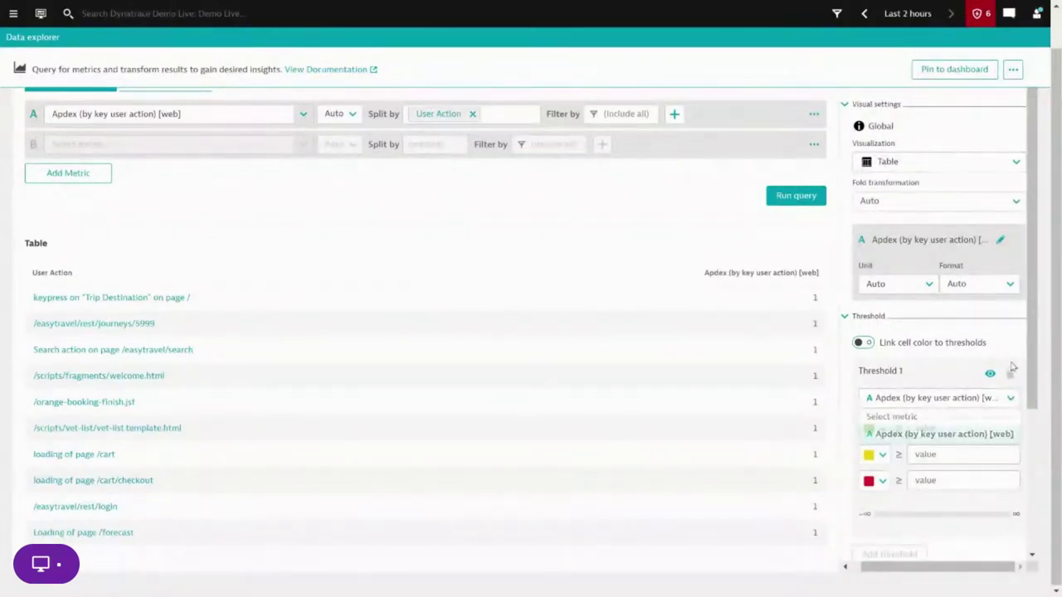
pyautogui.click(933, 434)
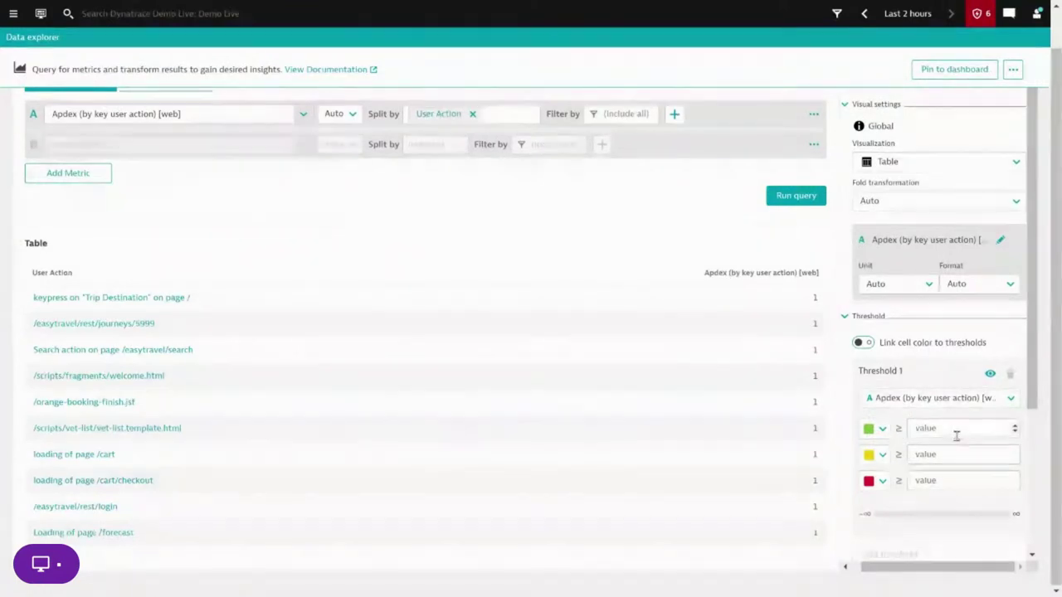
pyautogui.click(881, 429)
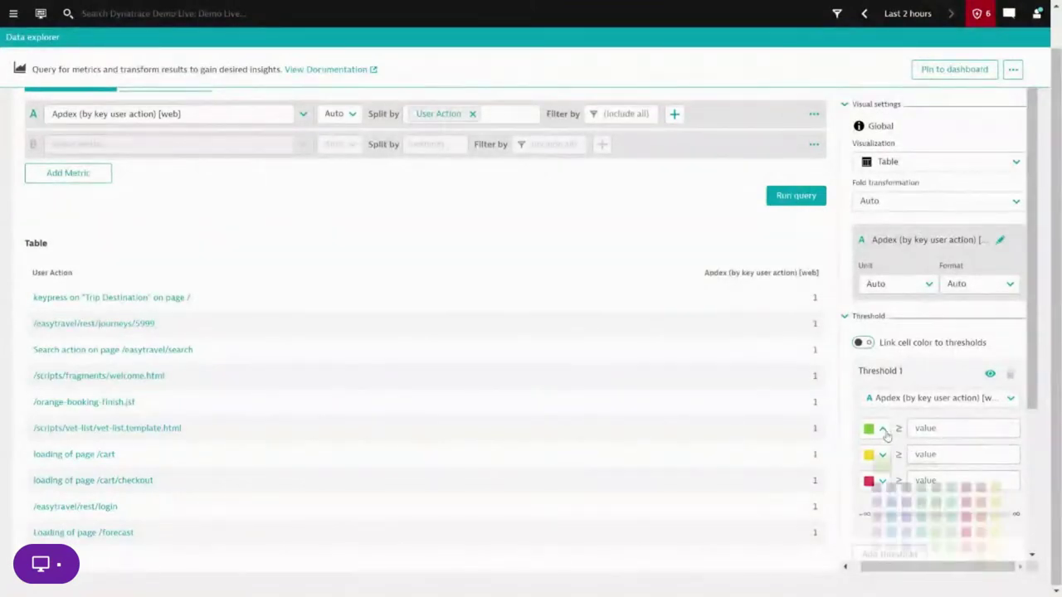
pyautogui.click(956, 434)
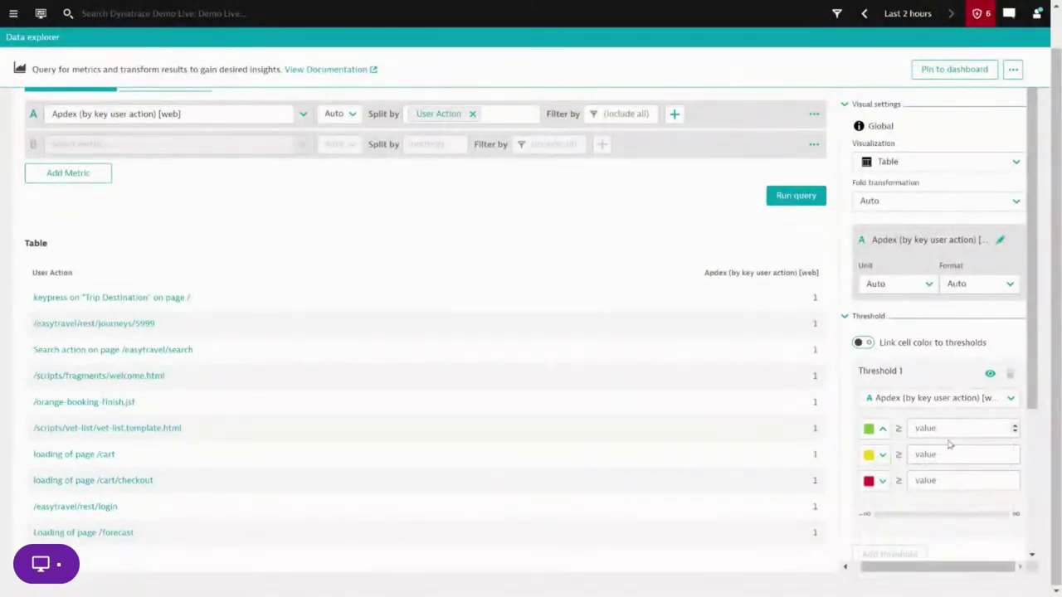
pyautogui.scroll(2, 950, 439)
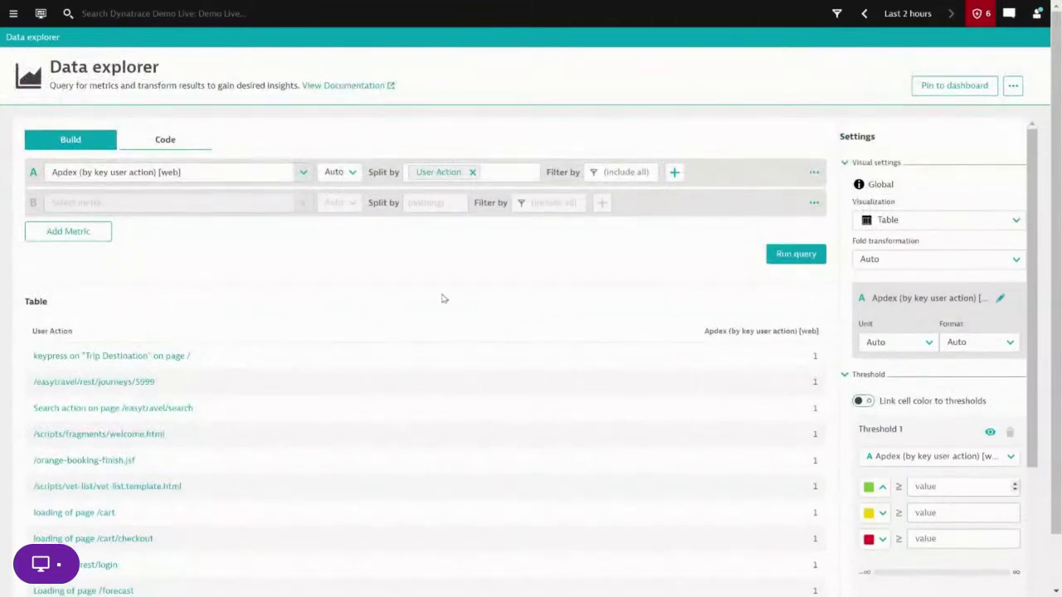
# Step: Compare the Apdex query's code form with its builder form, ending in the Build view
pyautogui.click(174, 146)
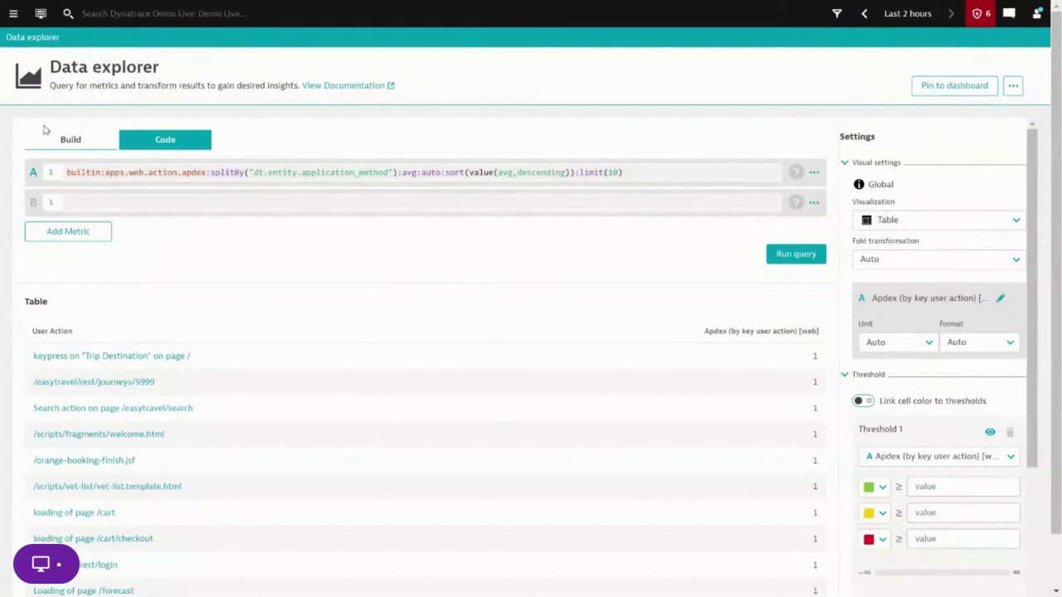
pyautogui.click(80, 141)
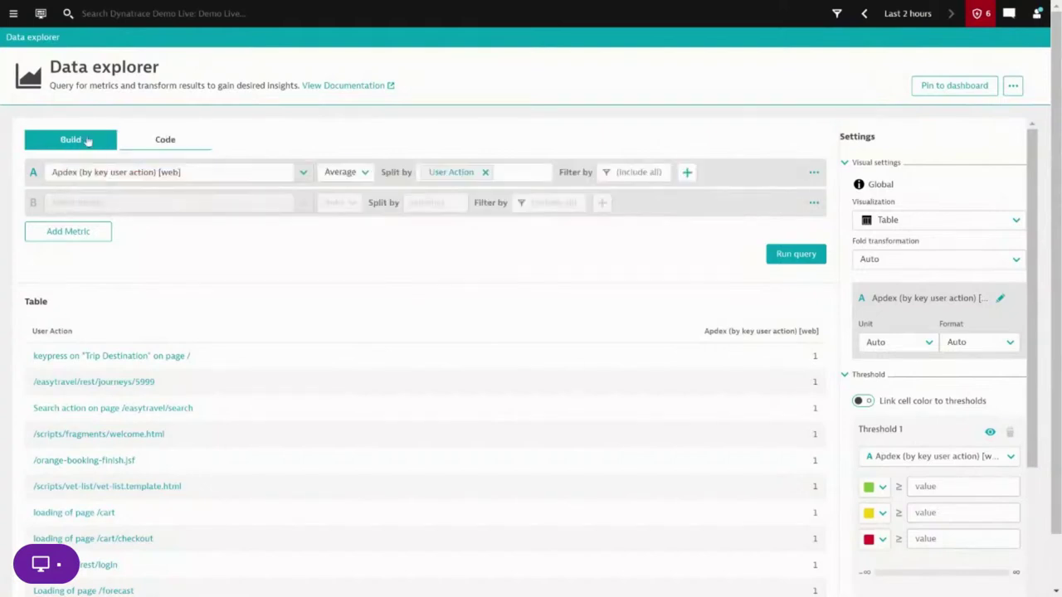
pyautogui.click(171, 148)
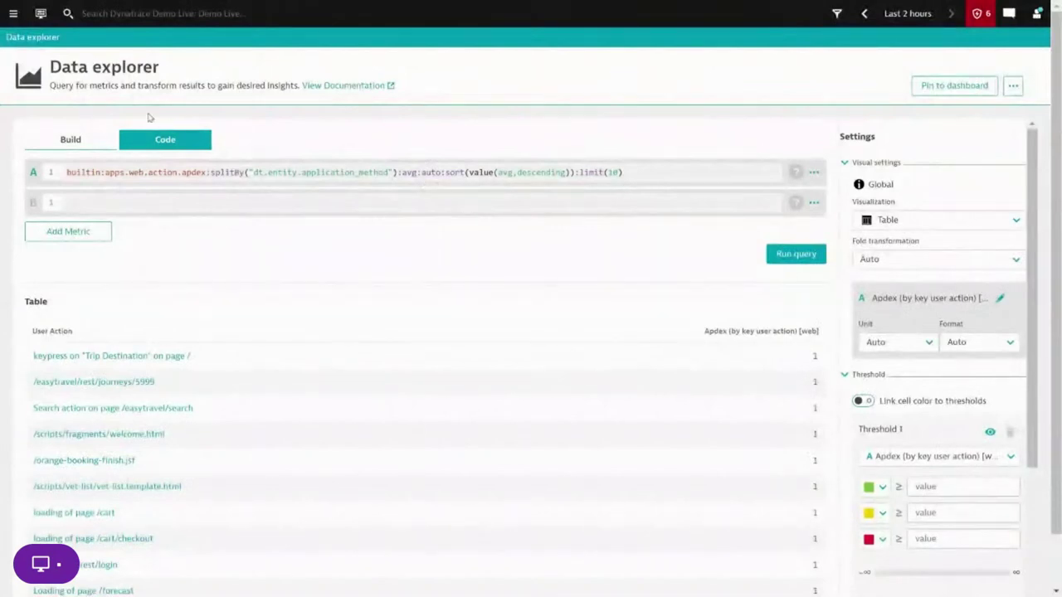
pyautogui.click(71, 139)
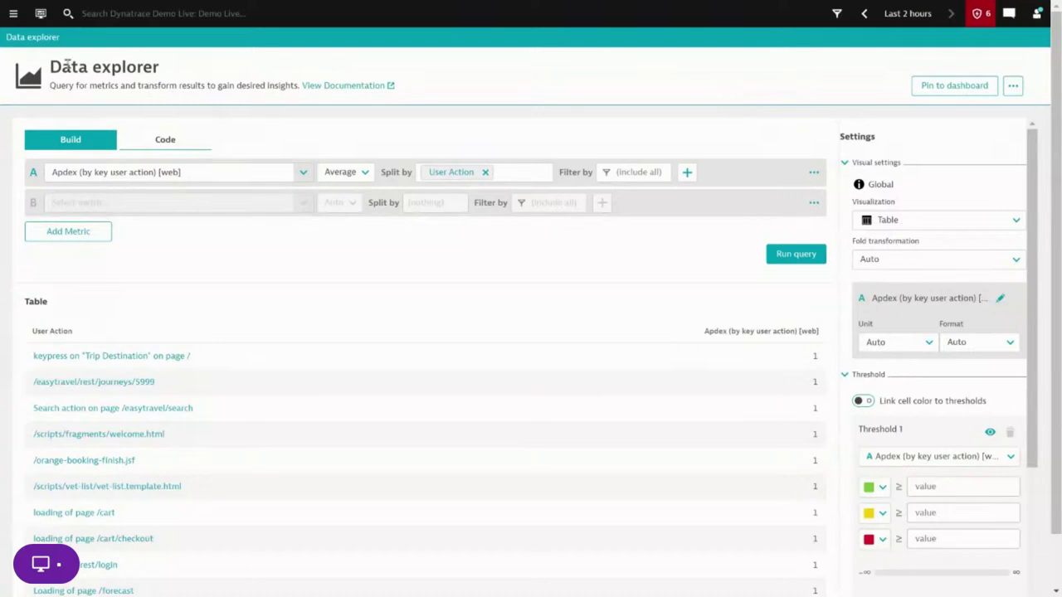
# Step: Go to the System notifications page under Manage and dismiss the feedback request banner
pyautogui.click(5, 14)
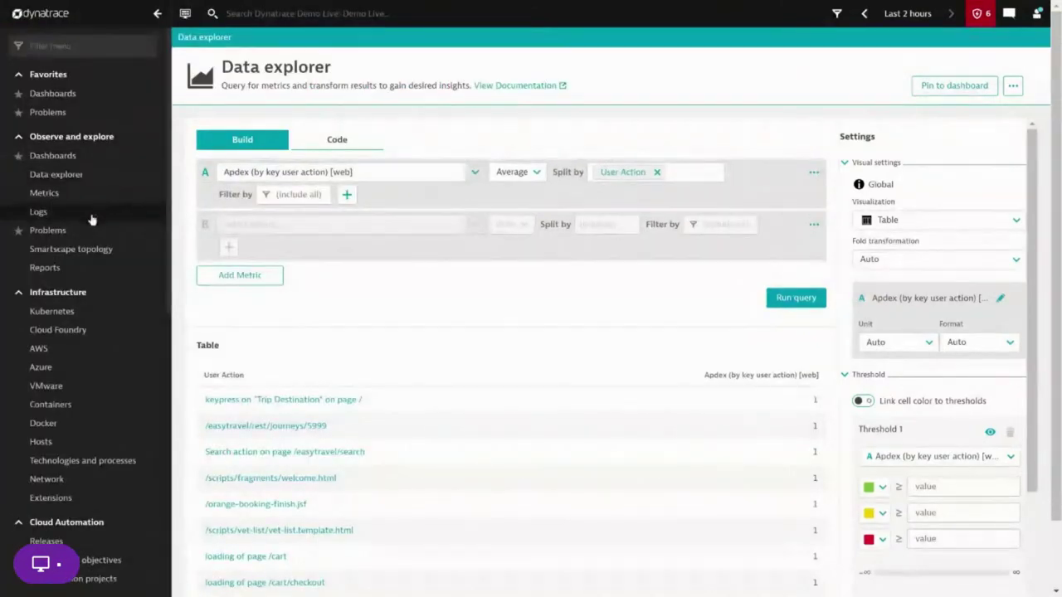
pyautogui.scroll(-6, 123, 309)
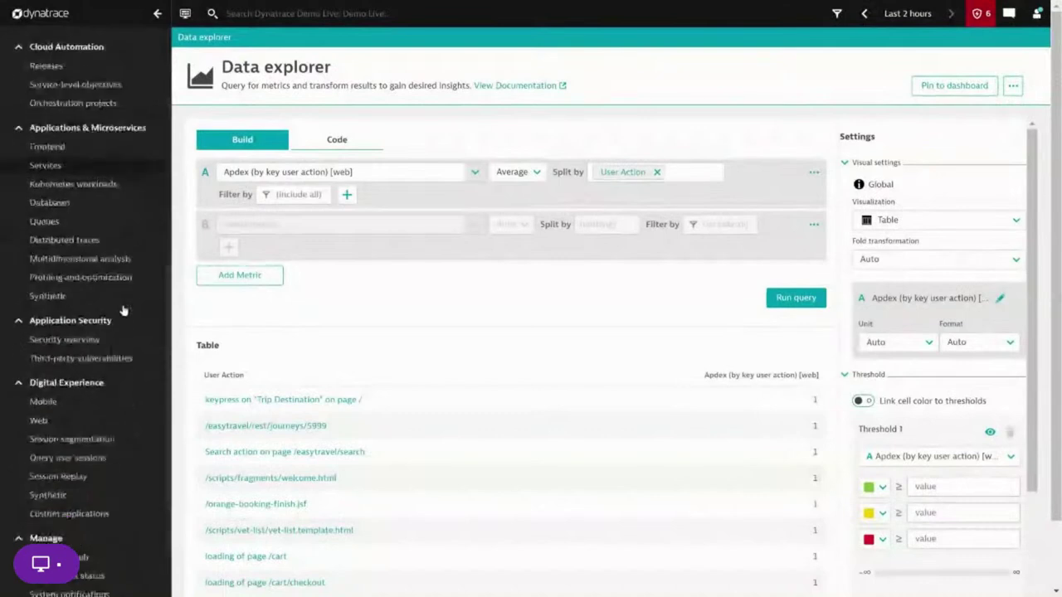
pyautogui.scroll(-3, 123, 308)
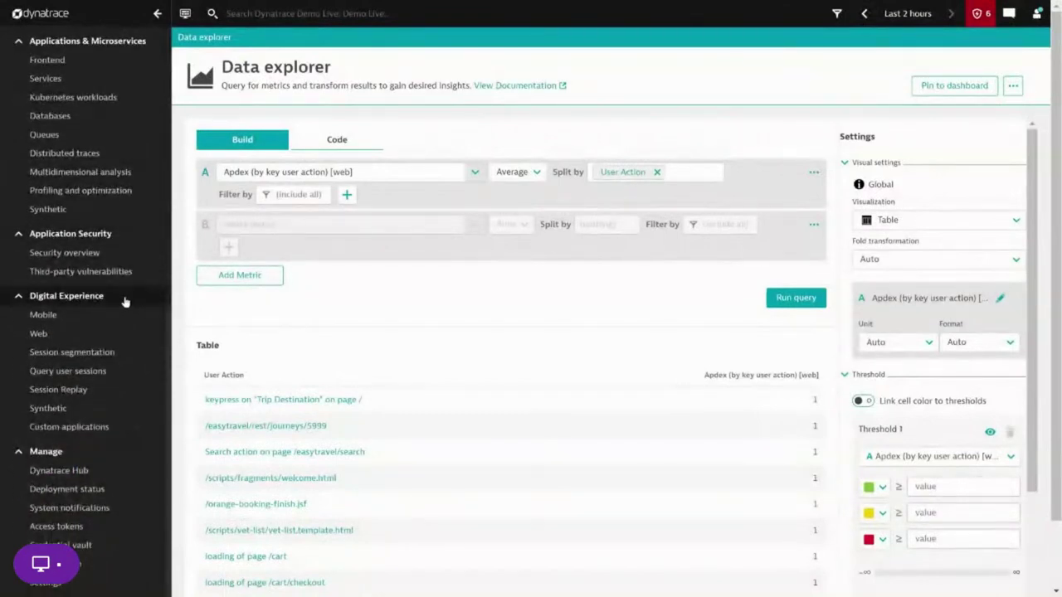
pyautogui.click(91, 508)
pyautogui.click(156, 13)
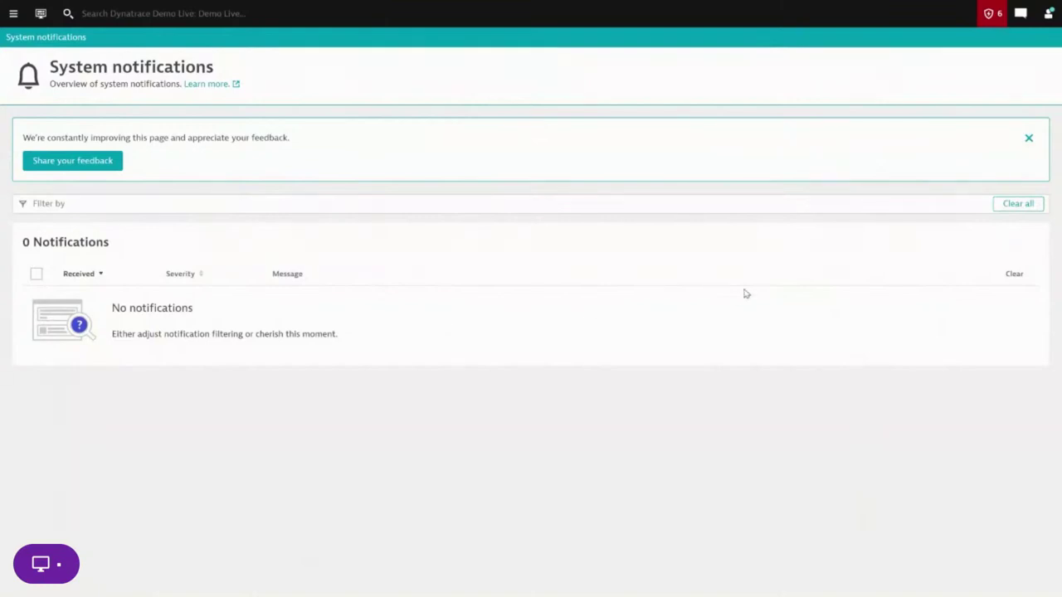
pyautogui.click(1029, 139)
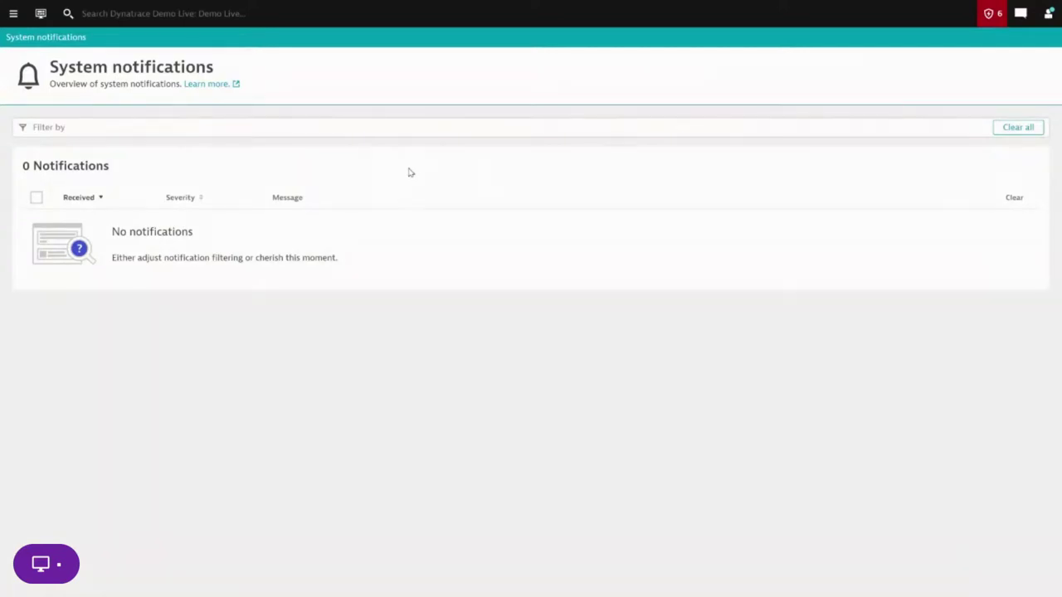
# Step: Go to Orchestration projects under Cloud Automation and open the linked Cloud Automation instance
pyautogui.click(13, 12)
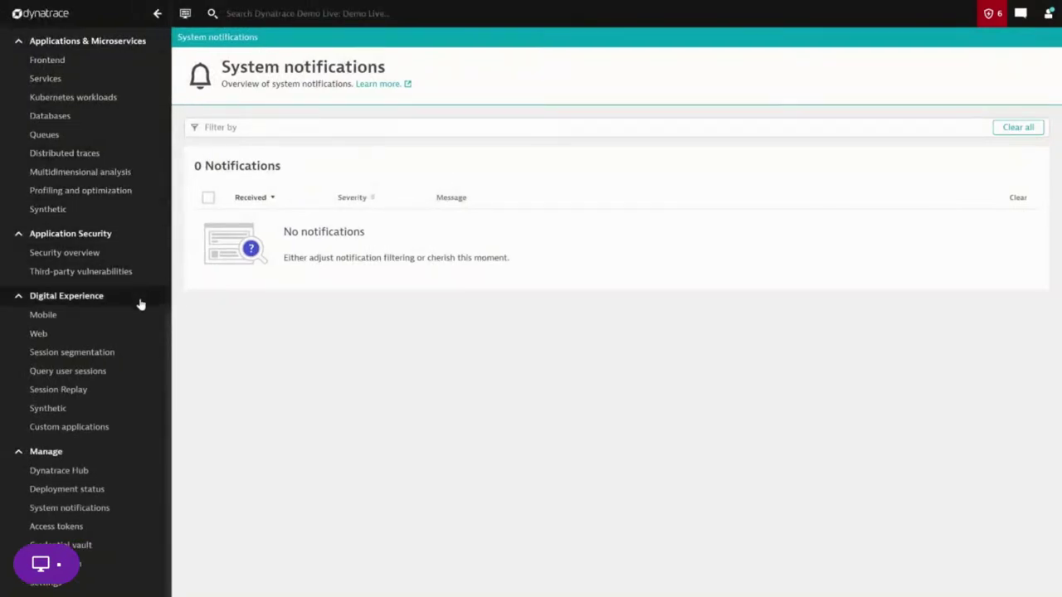
pyautogui.scroll(3, 141, 305)
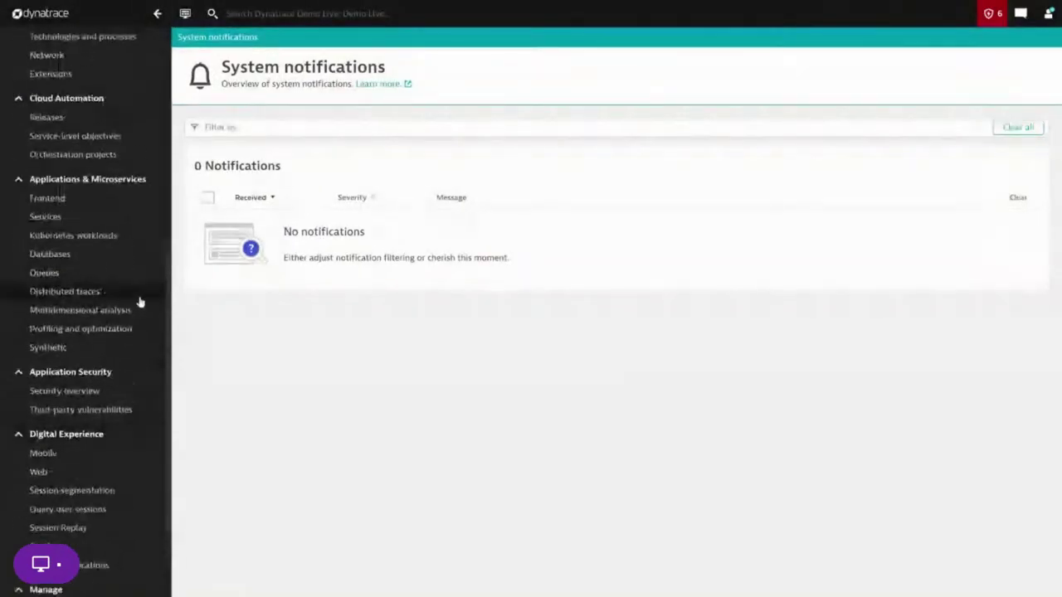
pyautogui.scroll(3, 131, 280)
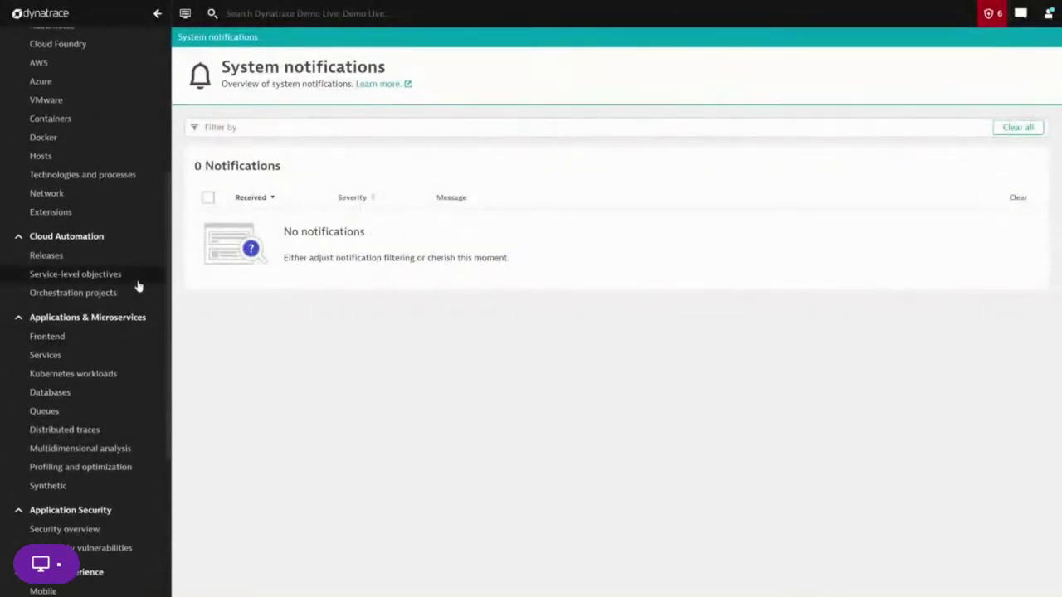
pyautogui.click(125, 295)
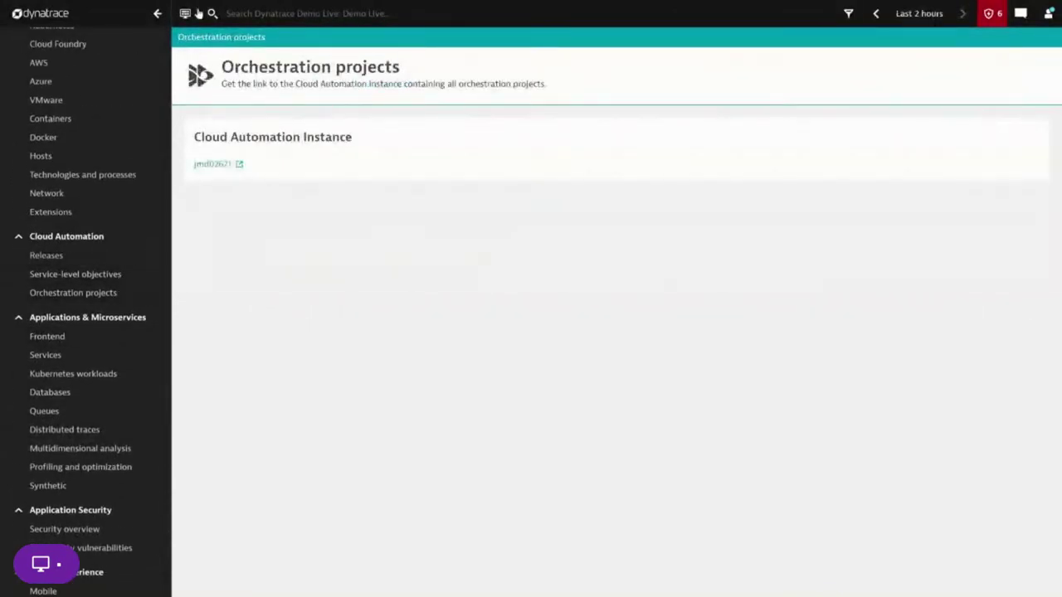
pyautogui.click(159, 15)
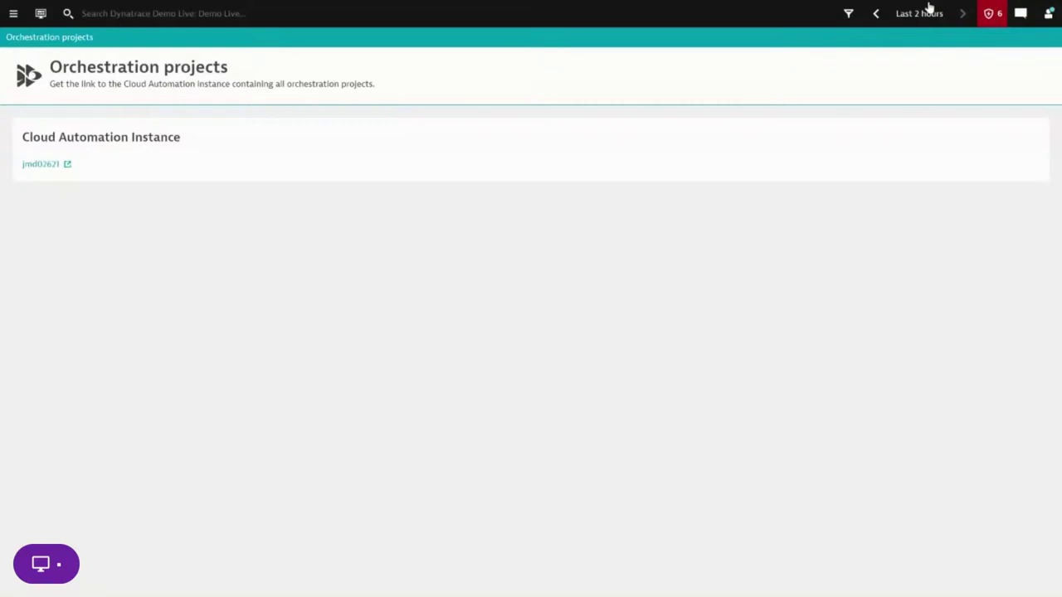
pyautogui.click(37, 166)
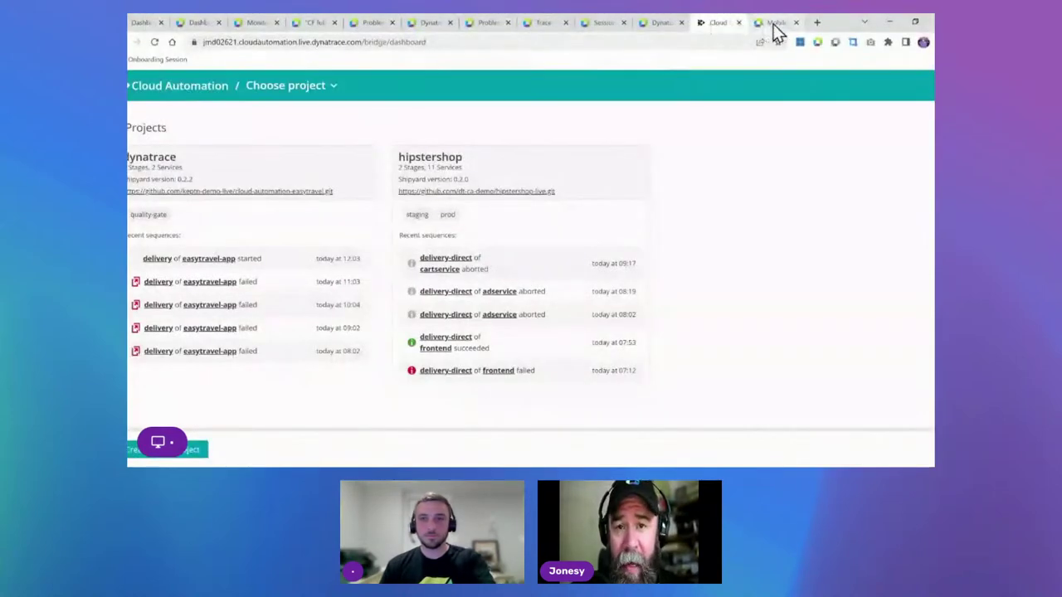
# Step: Switch to the easyTravel Mobile (mainframe) application page and review its Apdex rating, user actions and Geographic regions sections
pyautogui.click(773, 24)
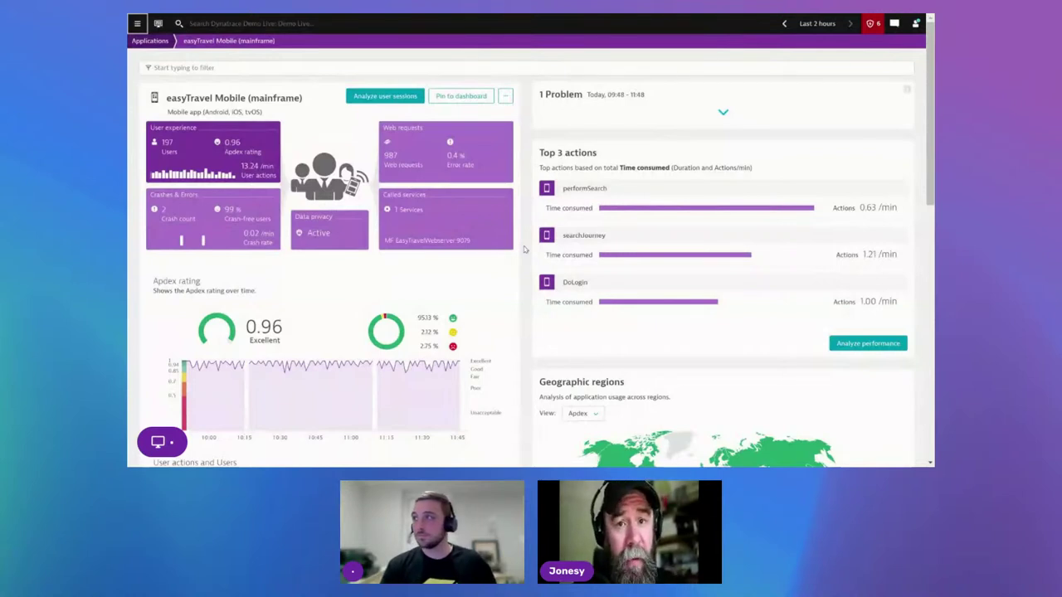
pyautogui.scroll(-2, 524, 249)
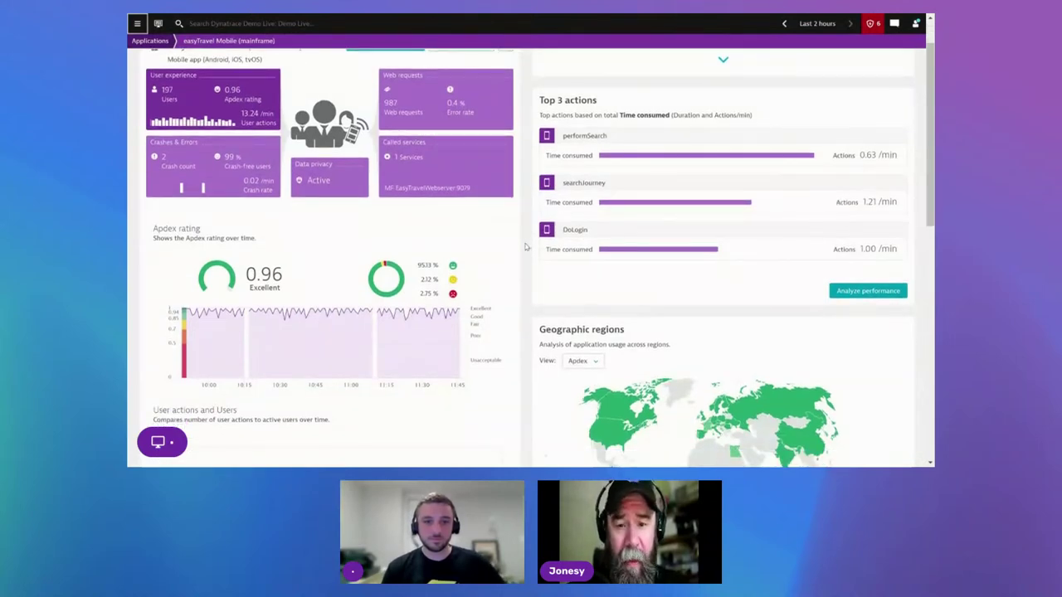
pyautogui.scroll(-5, 526, 249)
pyautogui.scroll(-1, 526, 252)
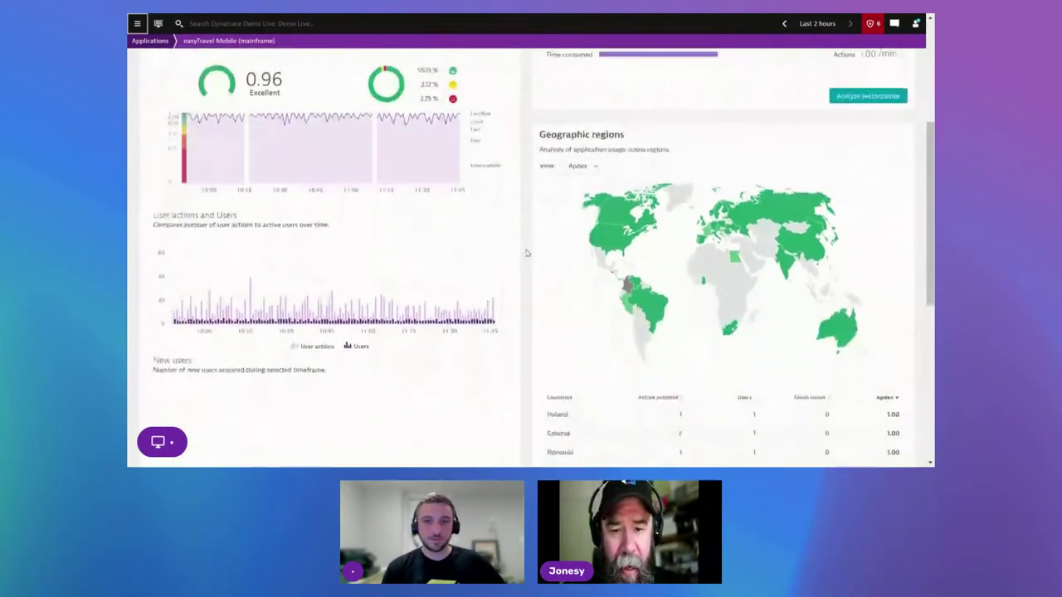
pyautogui.scroll(5, 526, 251)
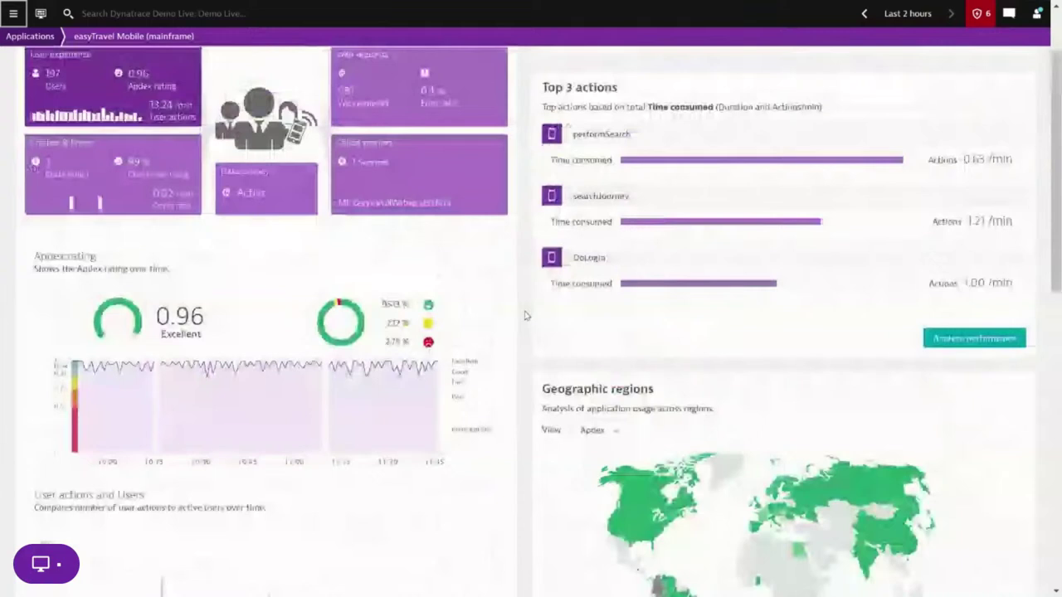
pyautogui.scroll(2, 525, 315)
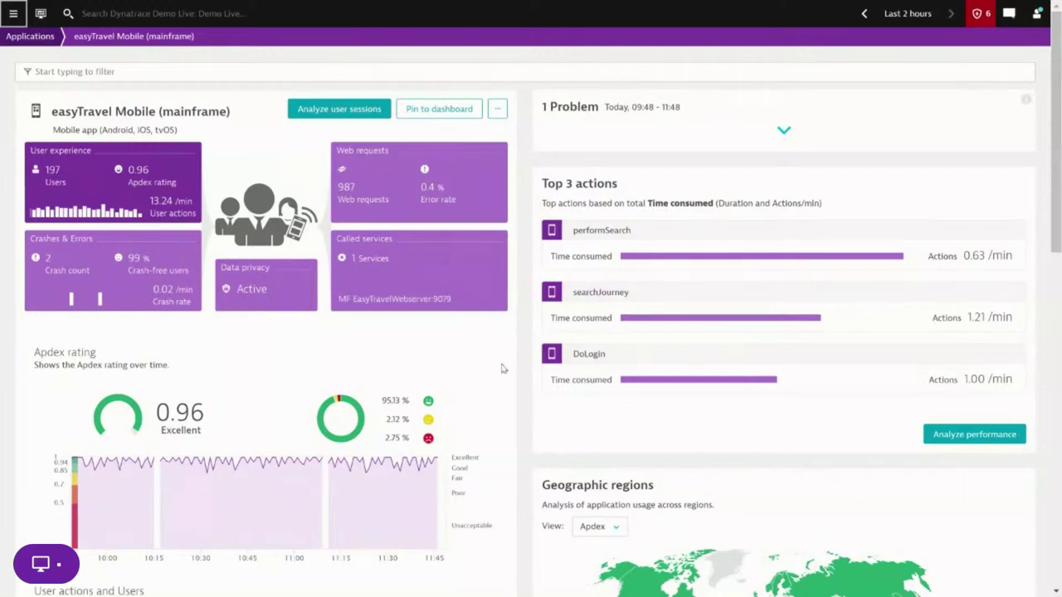
# Step: Display the mobile app's Crashes & Errors details and set the timeframe to Last 24 hours
pyautogui.click(176, 303)
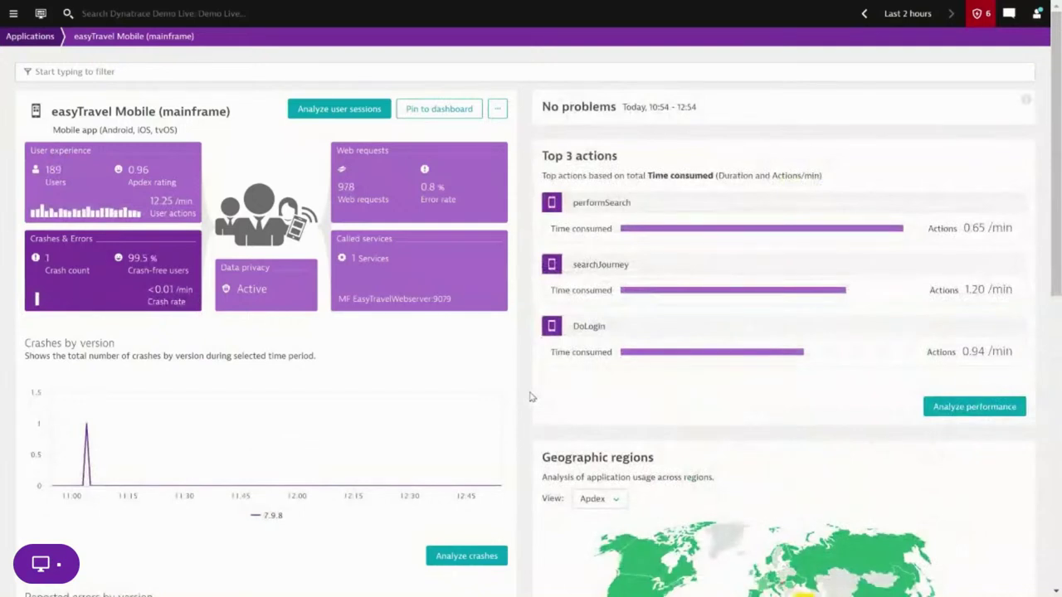
pyautogui.click(908, 13)
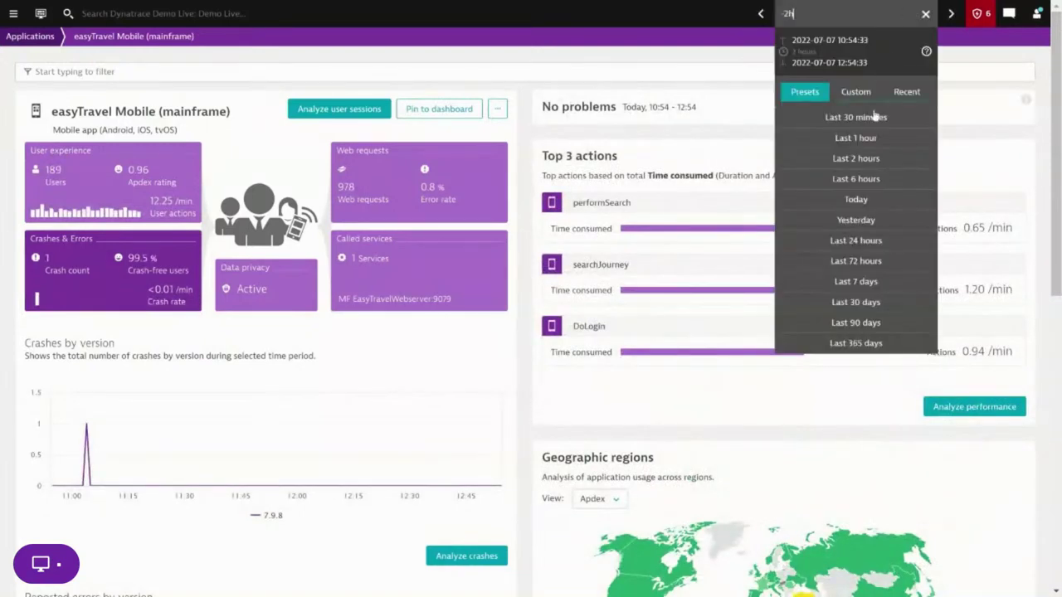
pyautogui.click(866, 240)
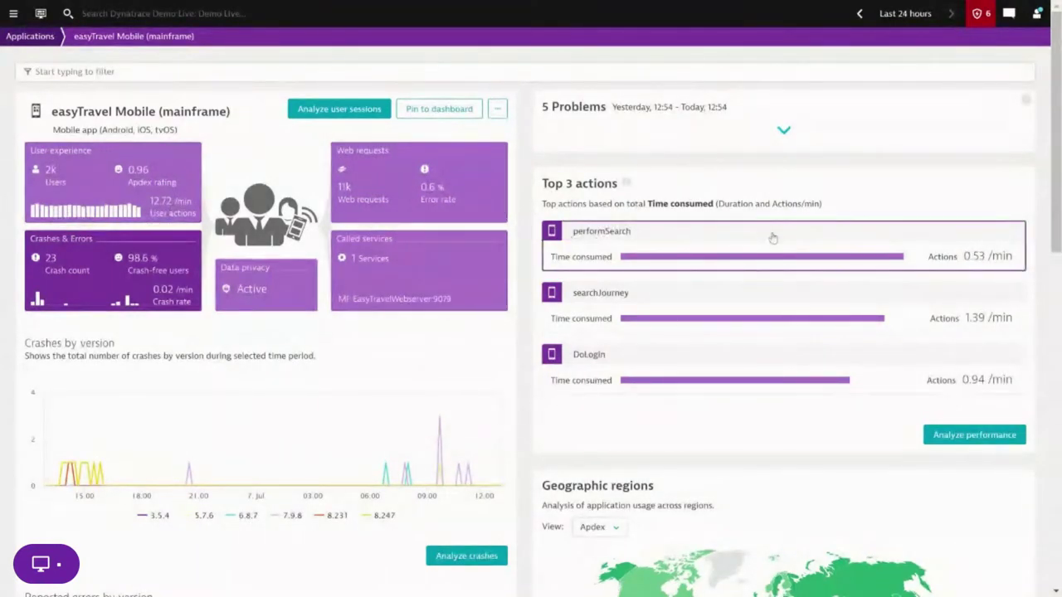
# Step: Look over the crash and reported error charts by version and bring up Russia's details on the Geographic regions map
pyautogui.scroll(-1, 773, 390)
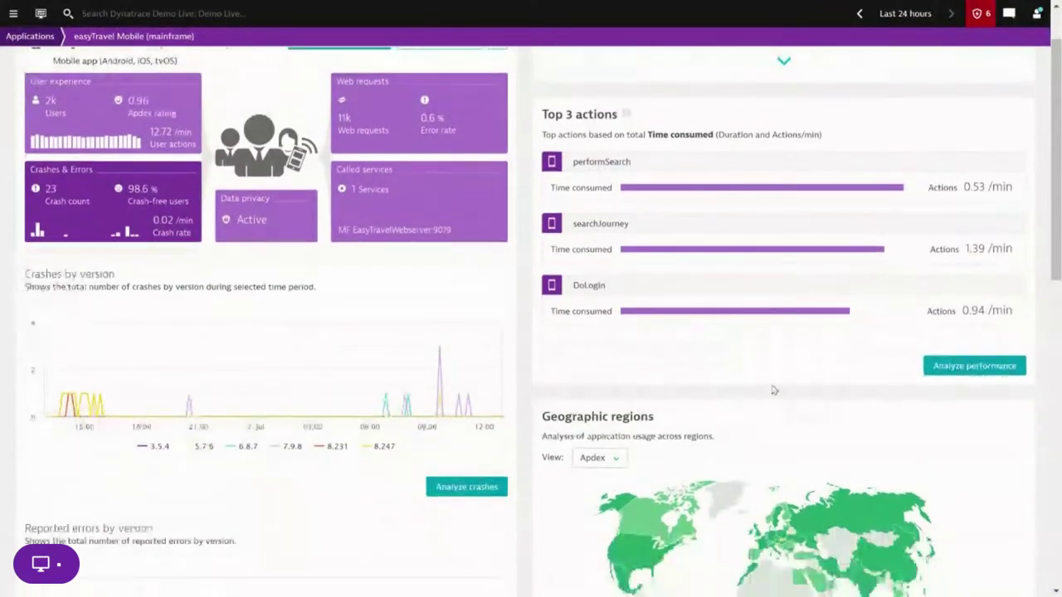
pyautogui.scroll(-2, 773, 390)
pyautogui.moveTo(849, 401)
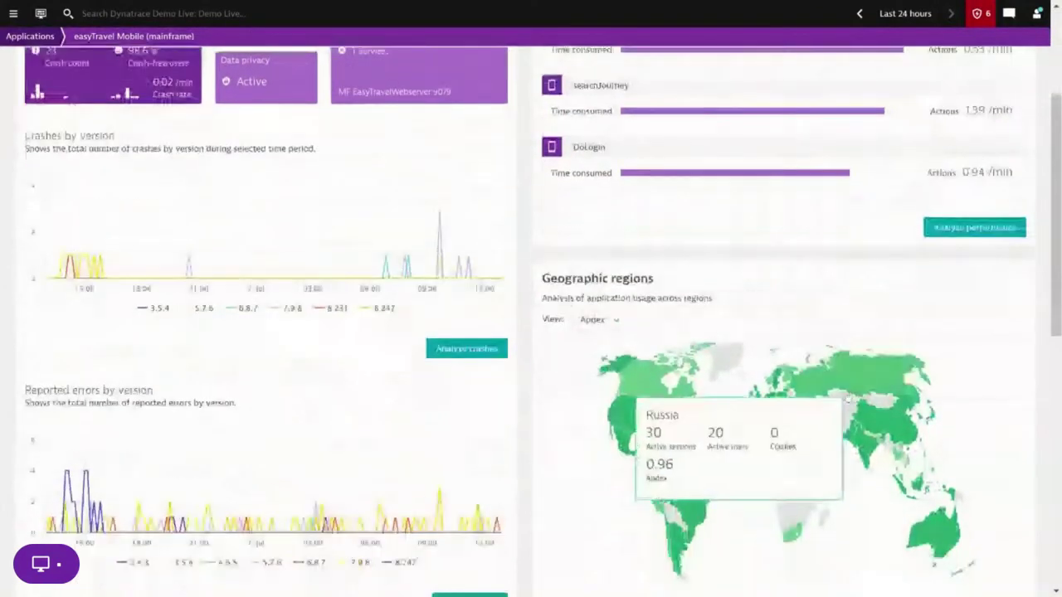